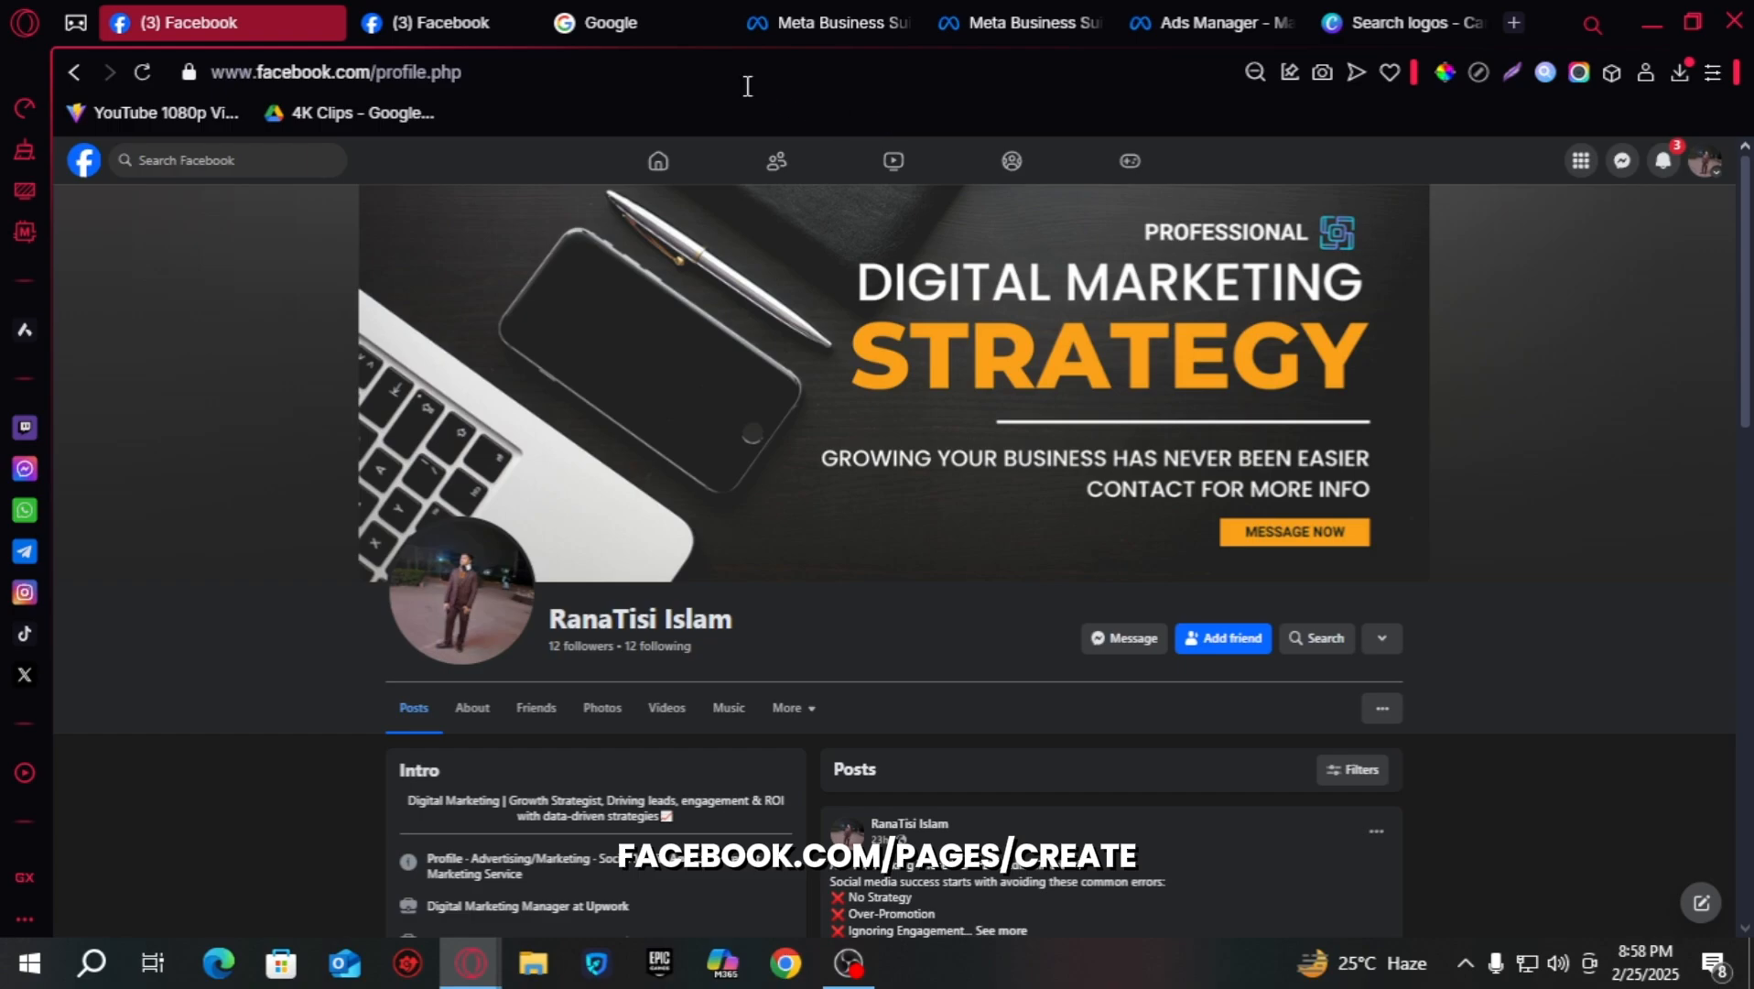
- Go to facebook.com/pages/create from the Pages list
left_click(495, 20)
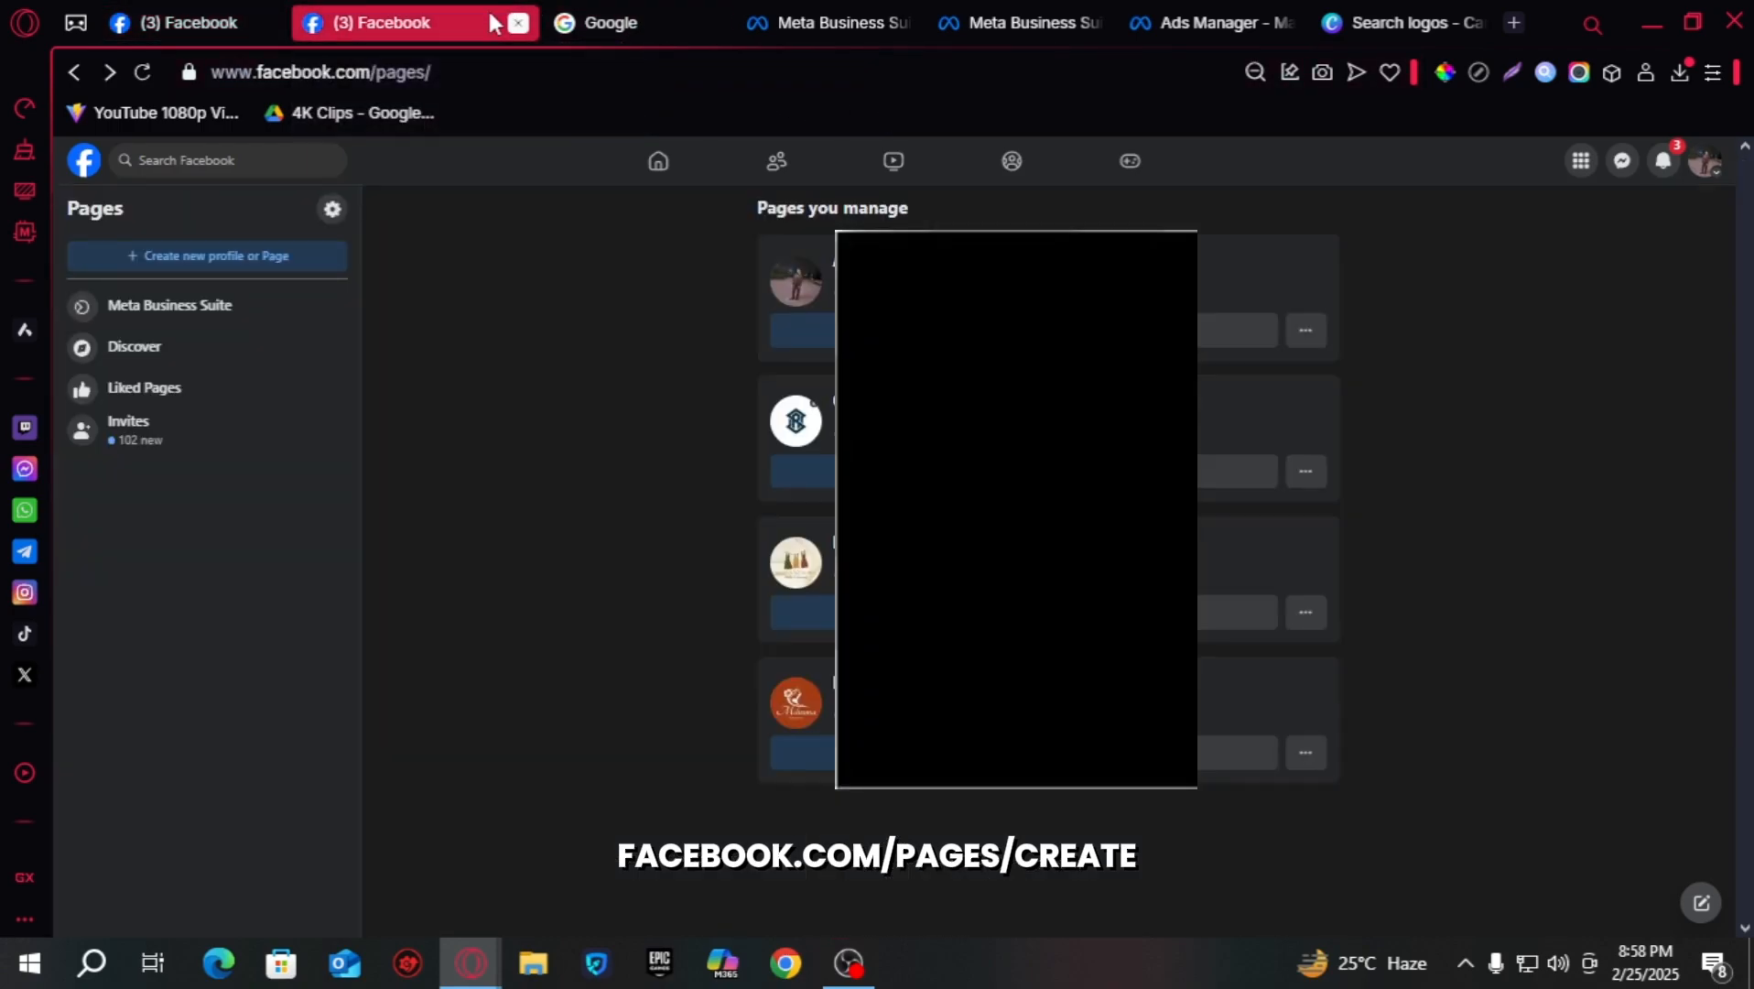
left_click(406, 78)
type("facebook.com/pages/create")
key("Escape")
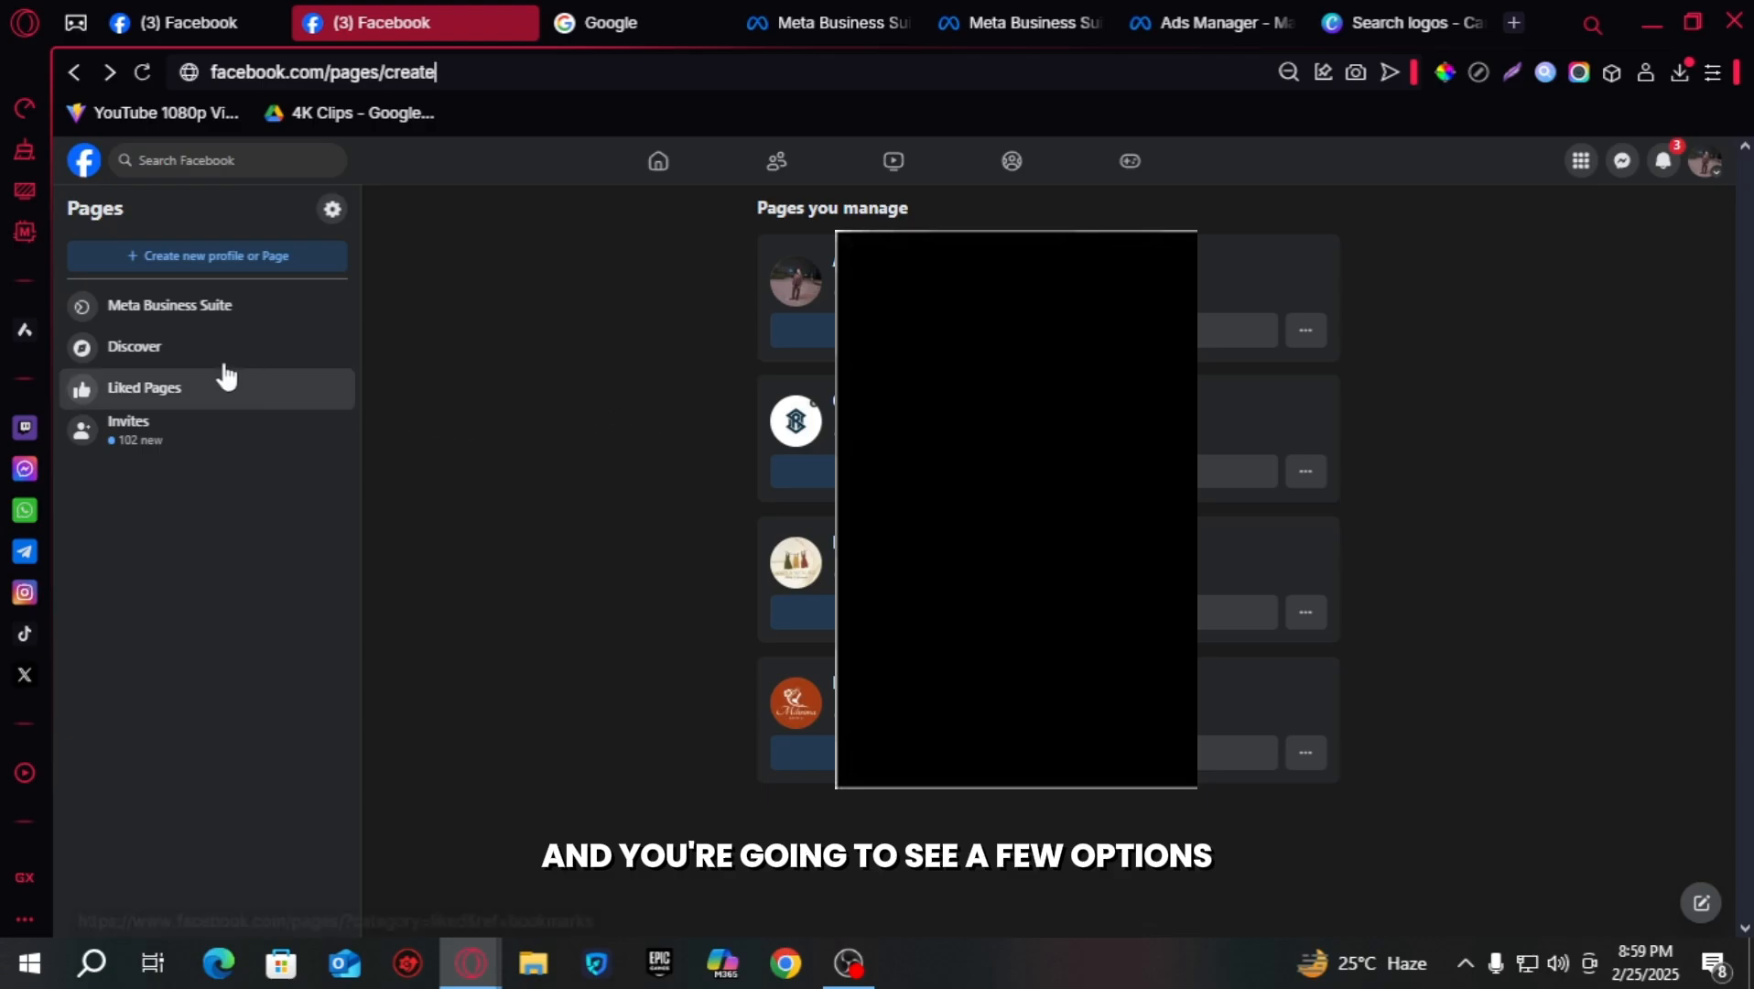
- Choose to create a new Public Page and bring up the Create a Page form
left_click(249, 256)
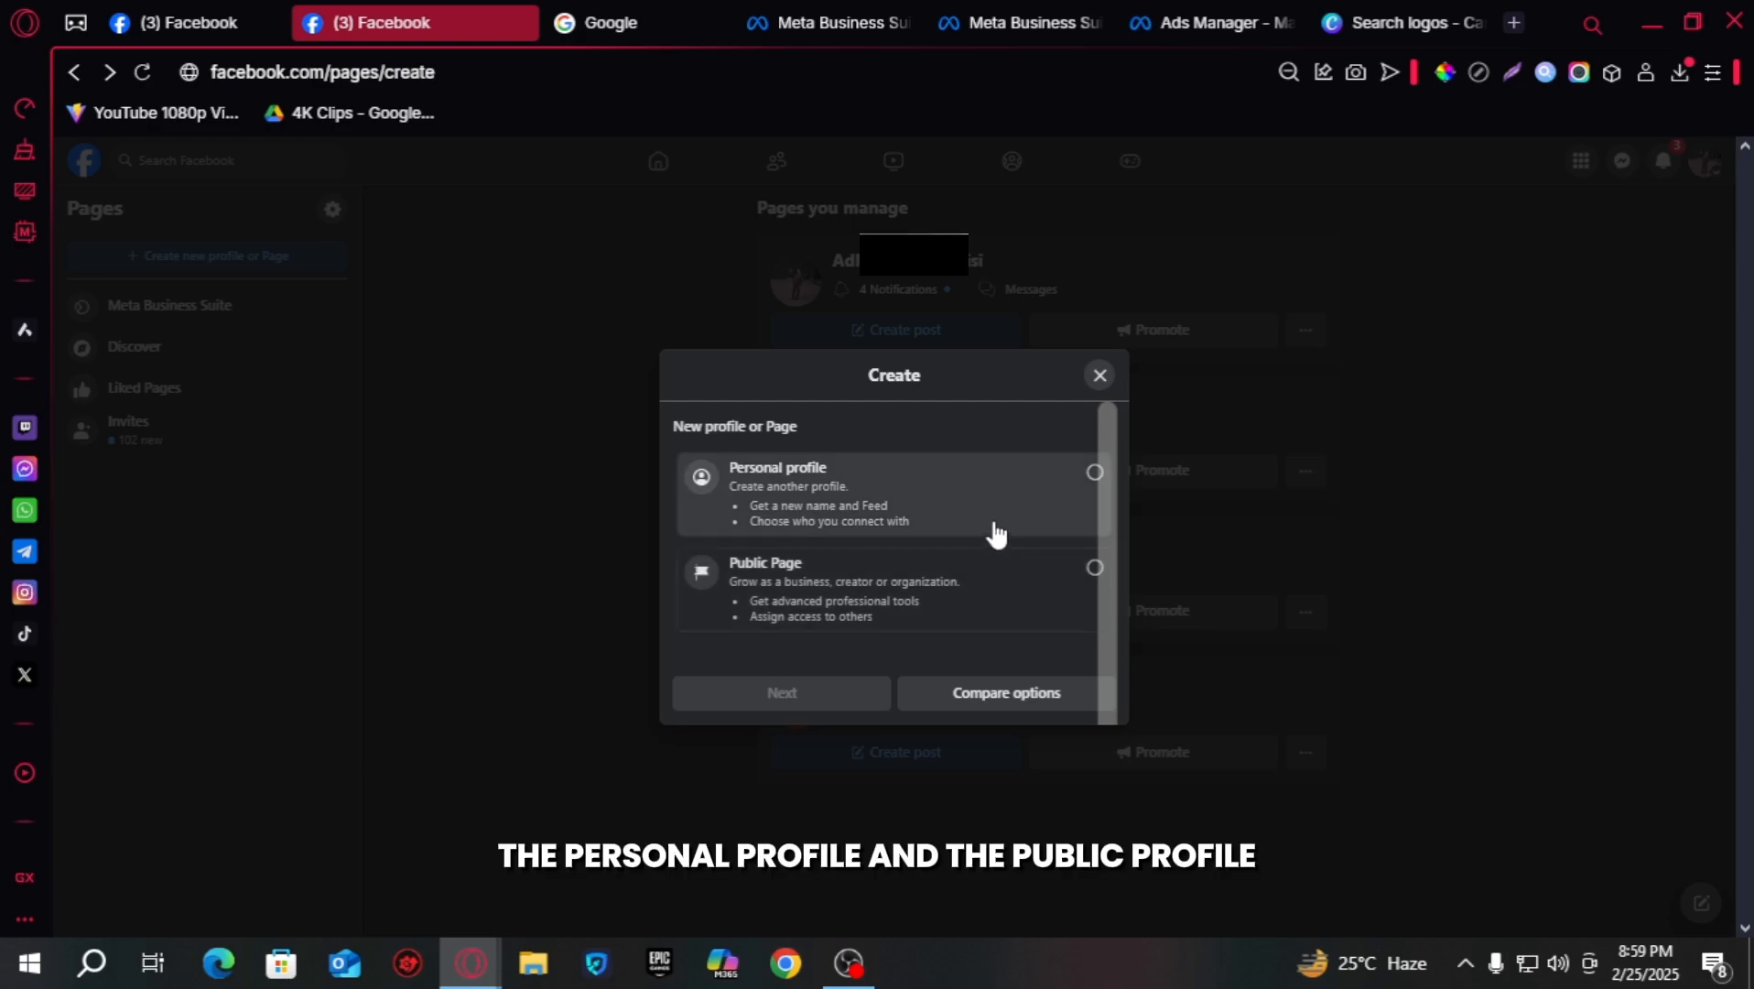
left_click(954, 597)
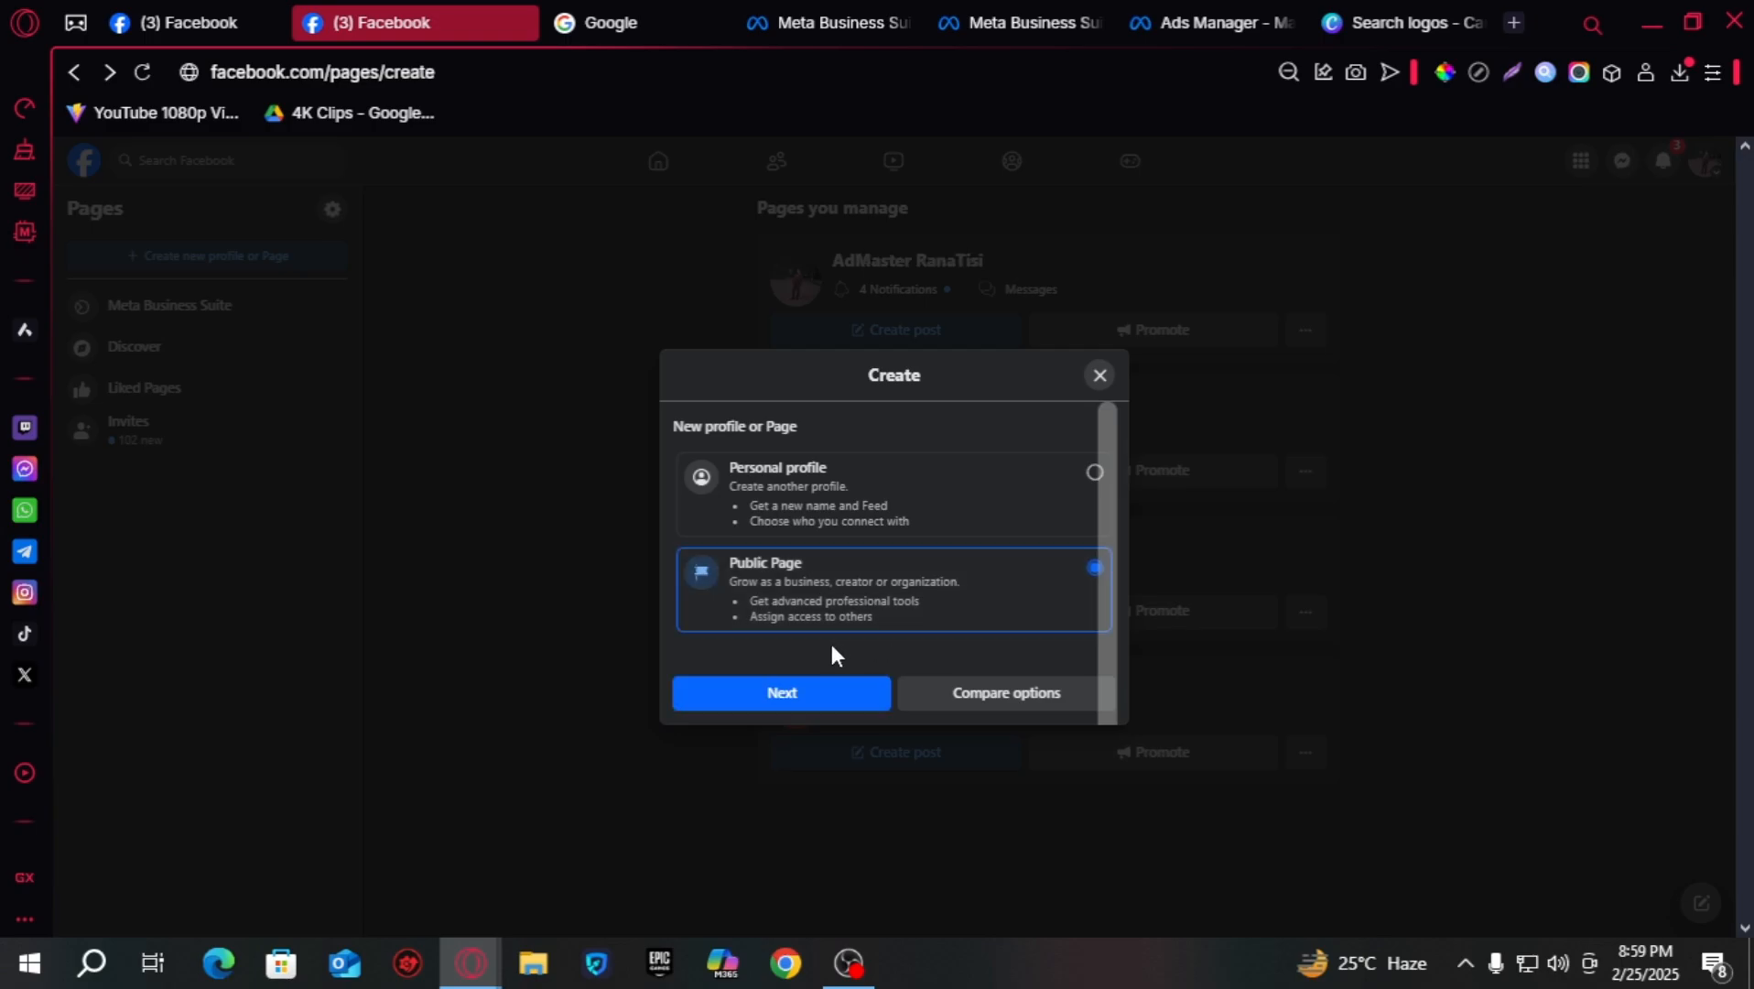
left_click(849, 697)
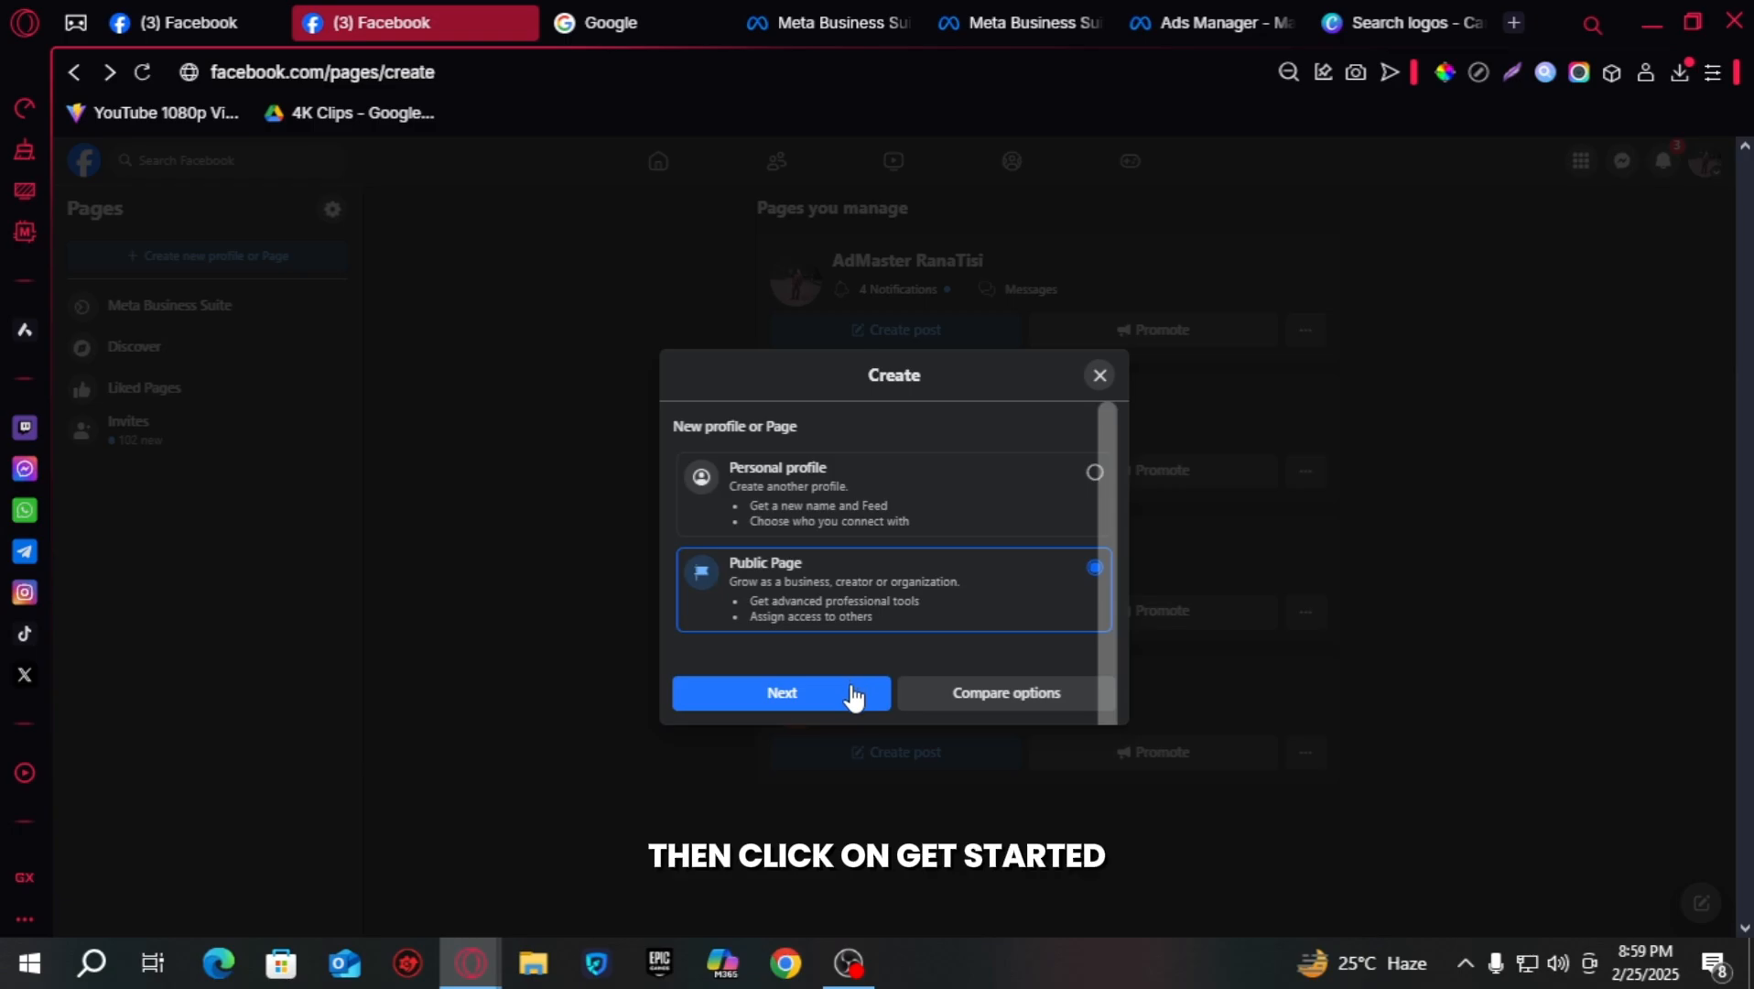
left_click(870, 833)
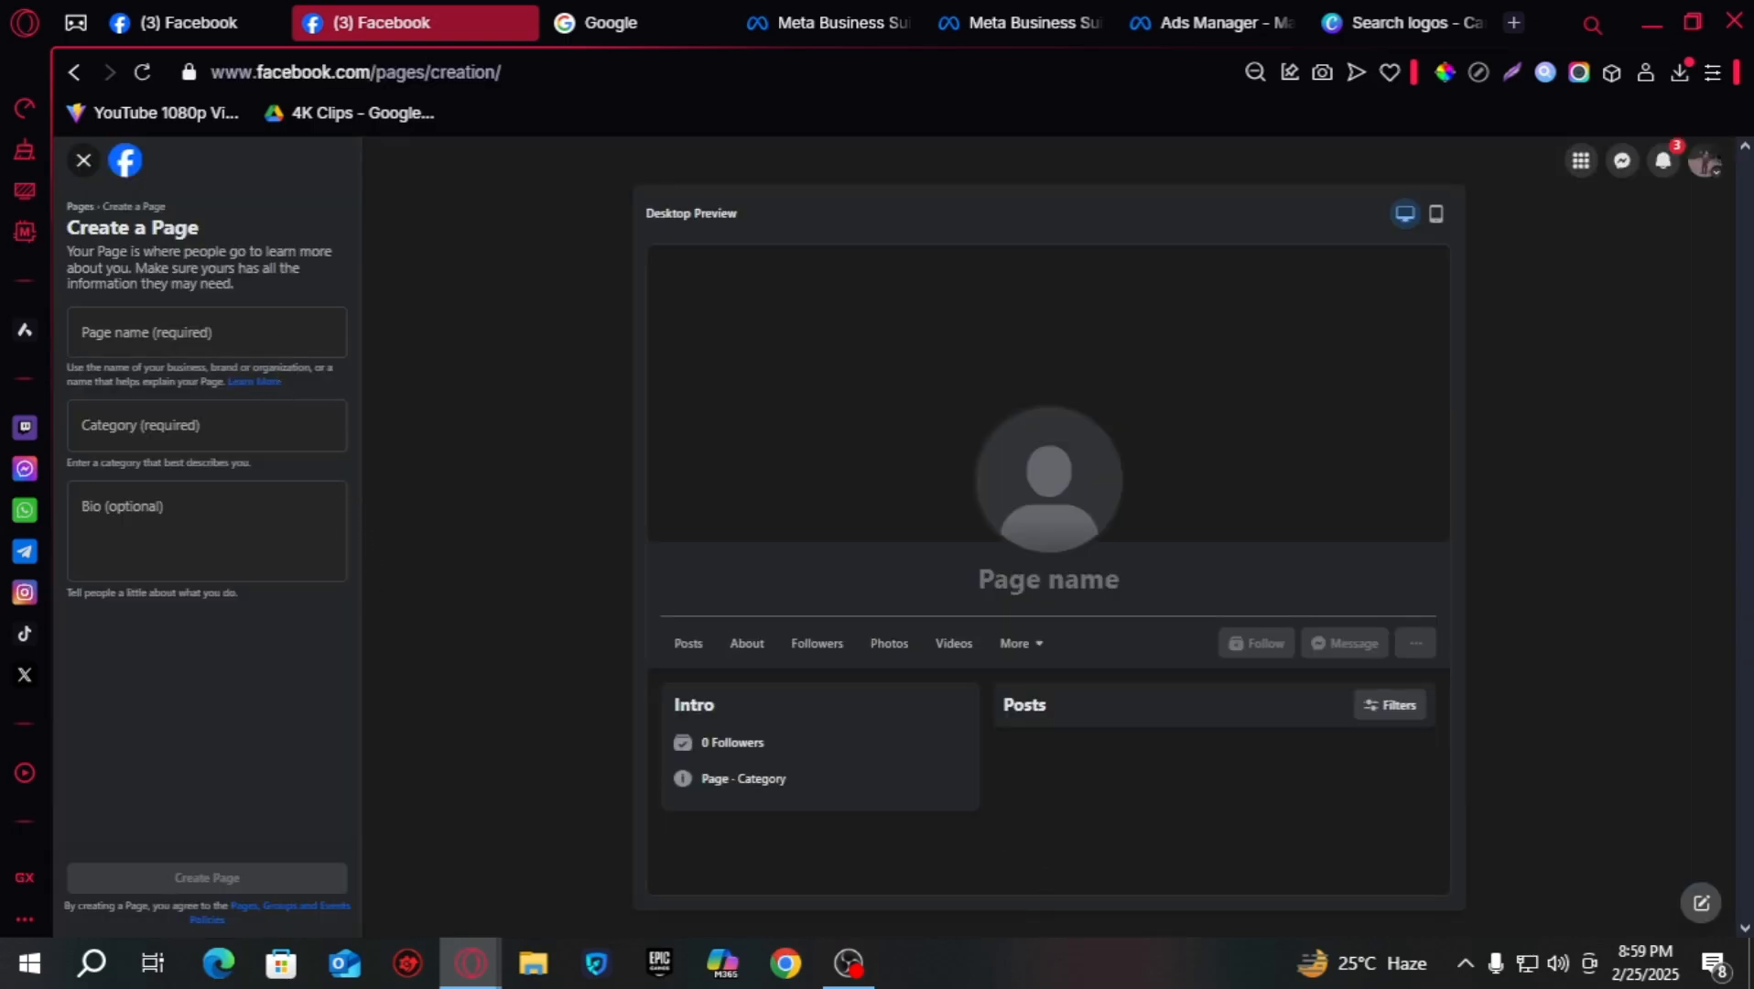
- Enter 'Fall Gallery' as the Page name, correcting the misspelling
left_click(168, 348)
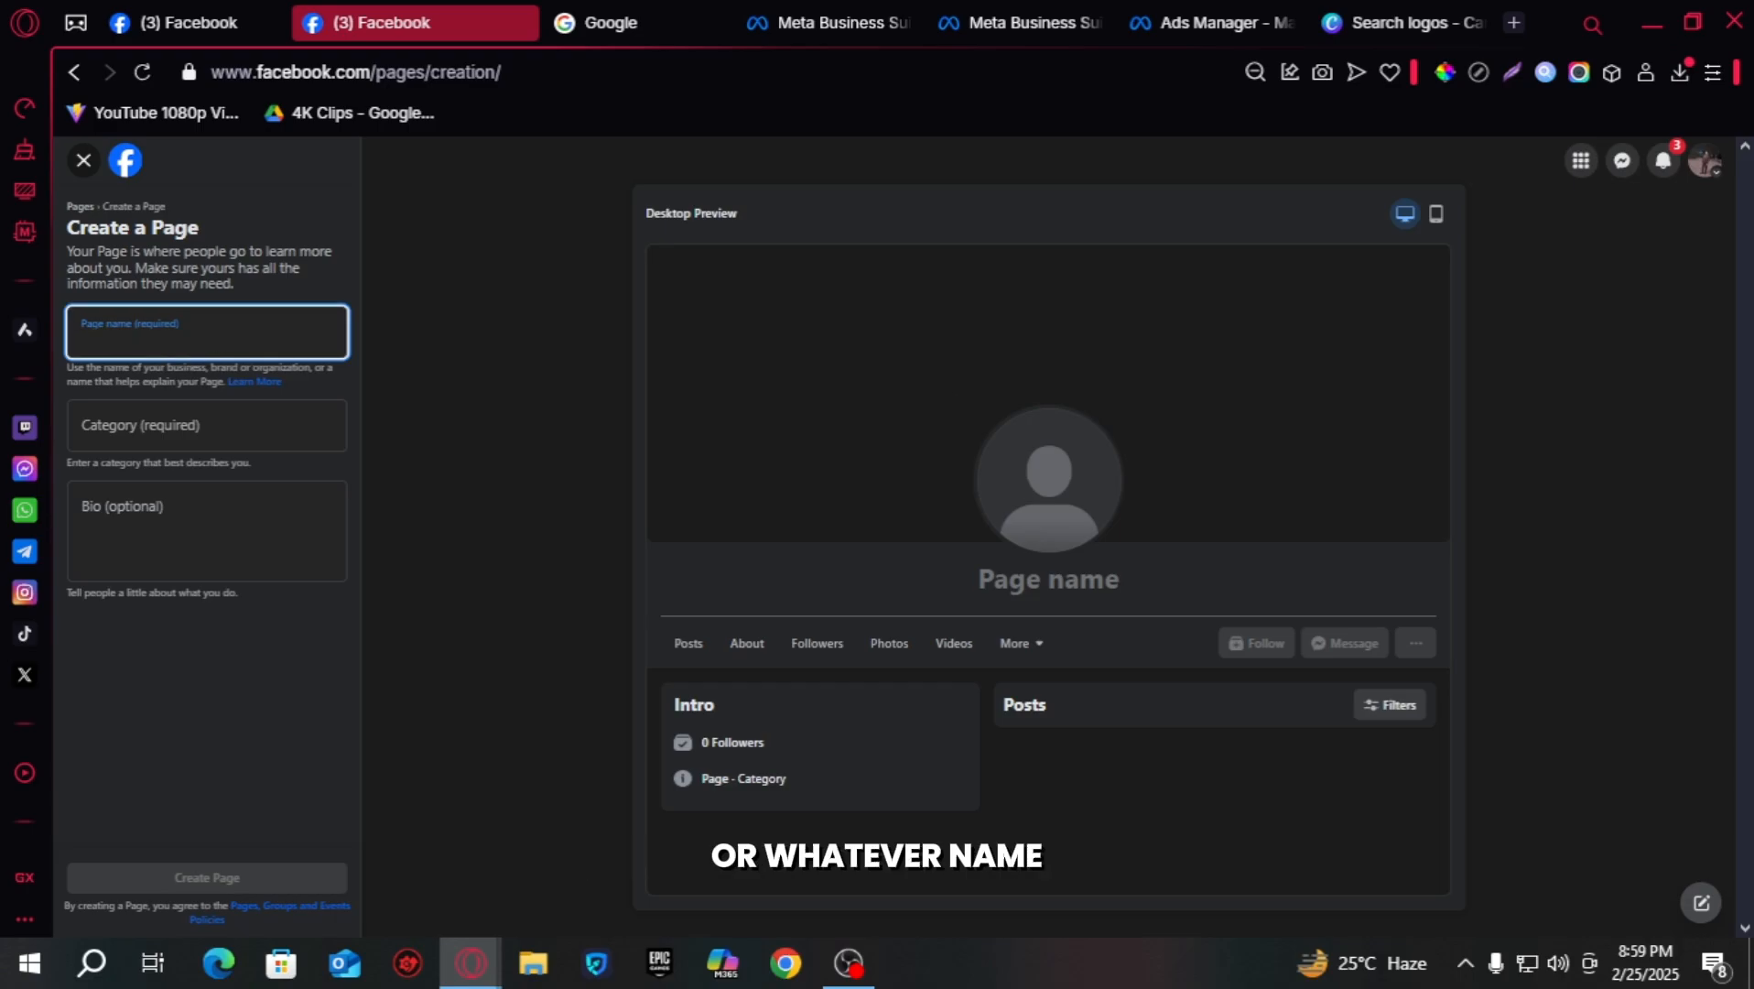
type("Fall Galelry")
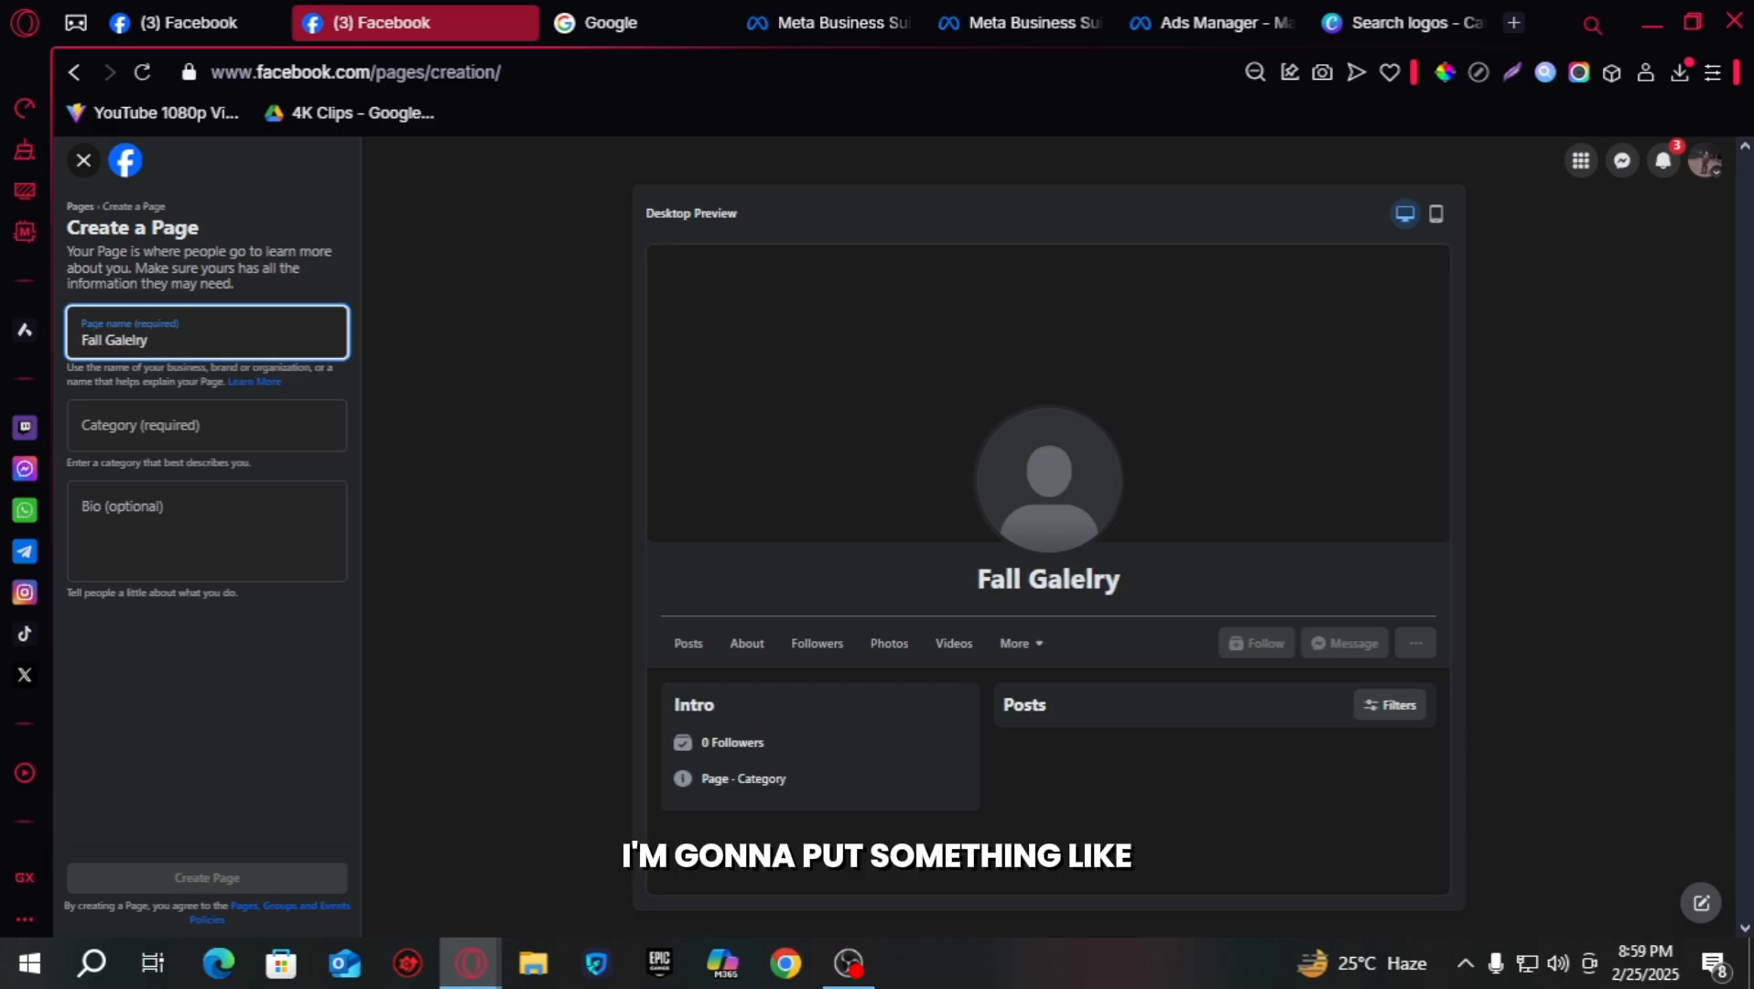
key("BackSpace")
key("BackSpace")
key("BackSpace")
type("r")
key("BackSpace")
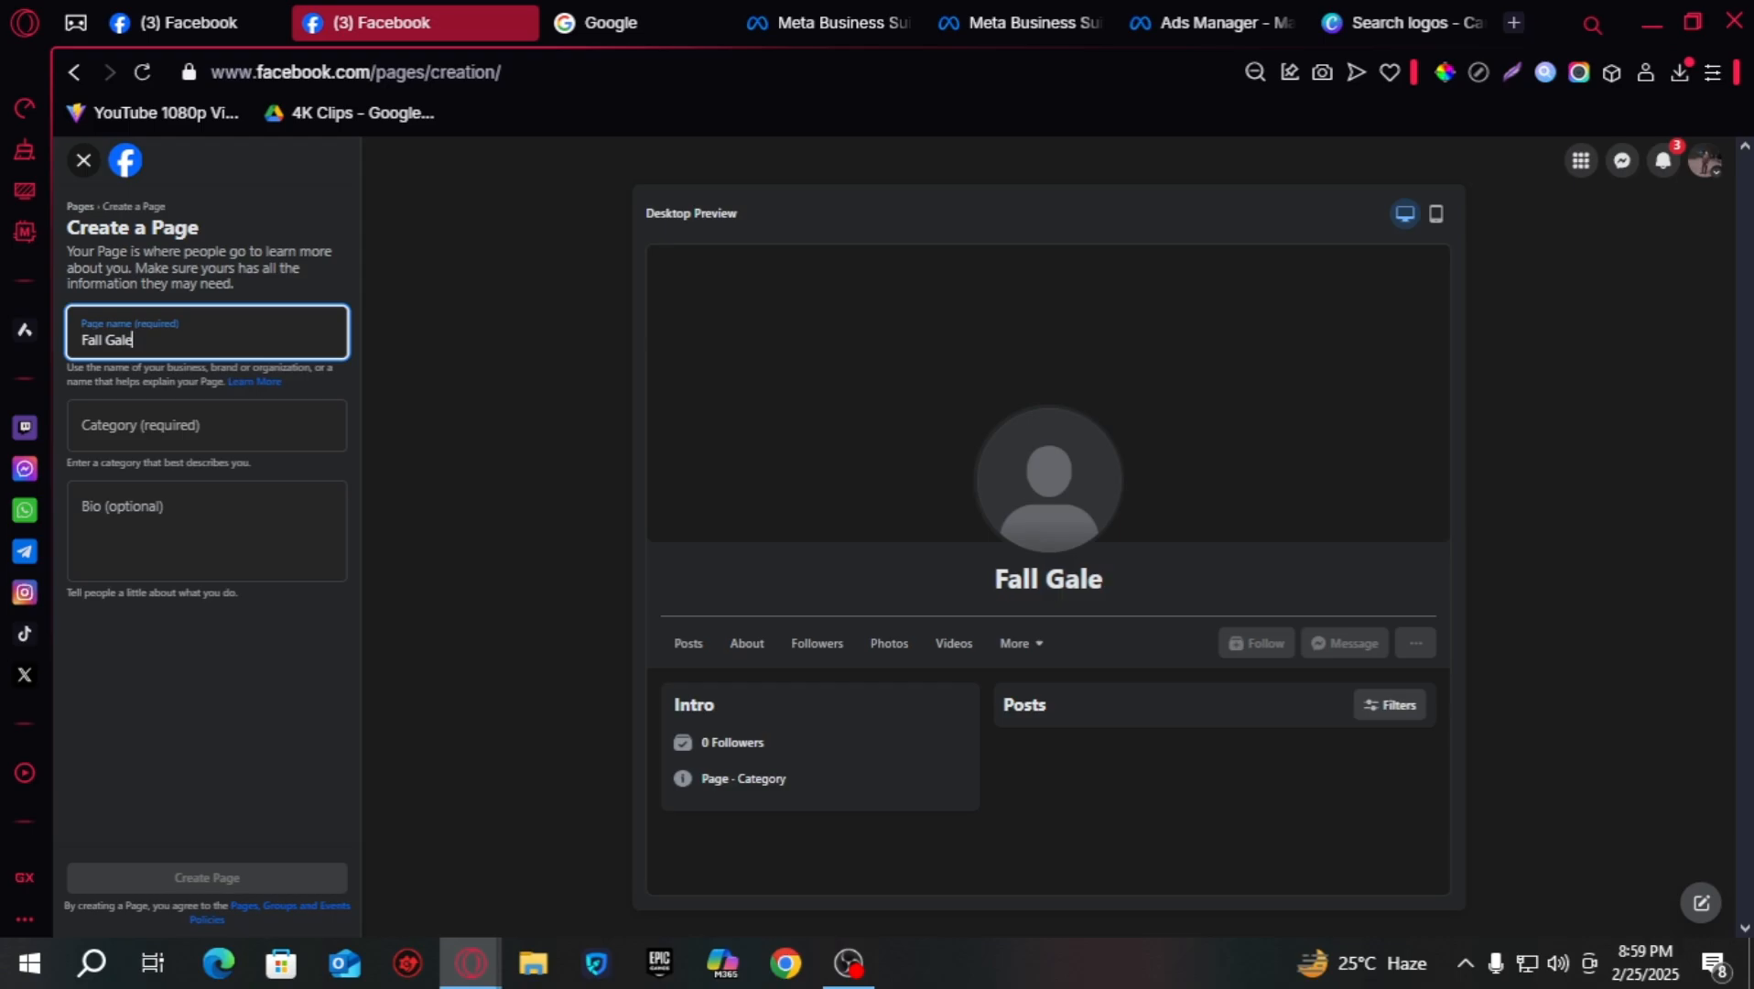
type("lery")
- Search 'clothing' and set the Page category to Clothing (Brand)
key("Tab")
key("Tab")
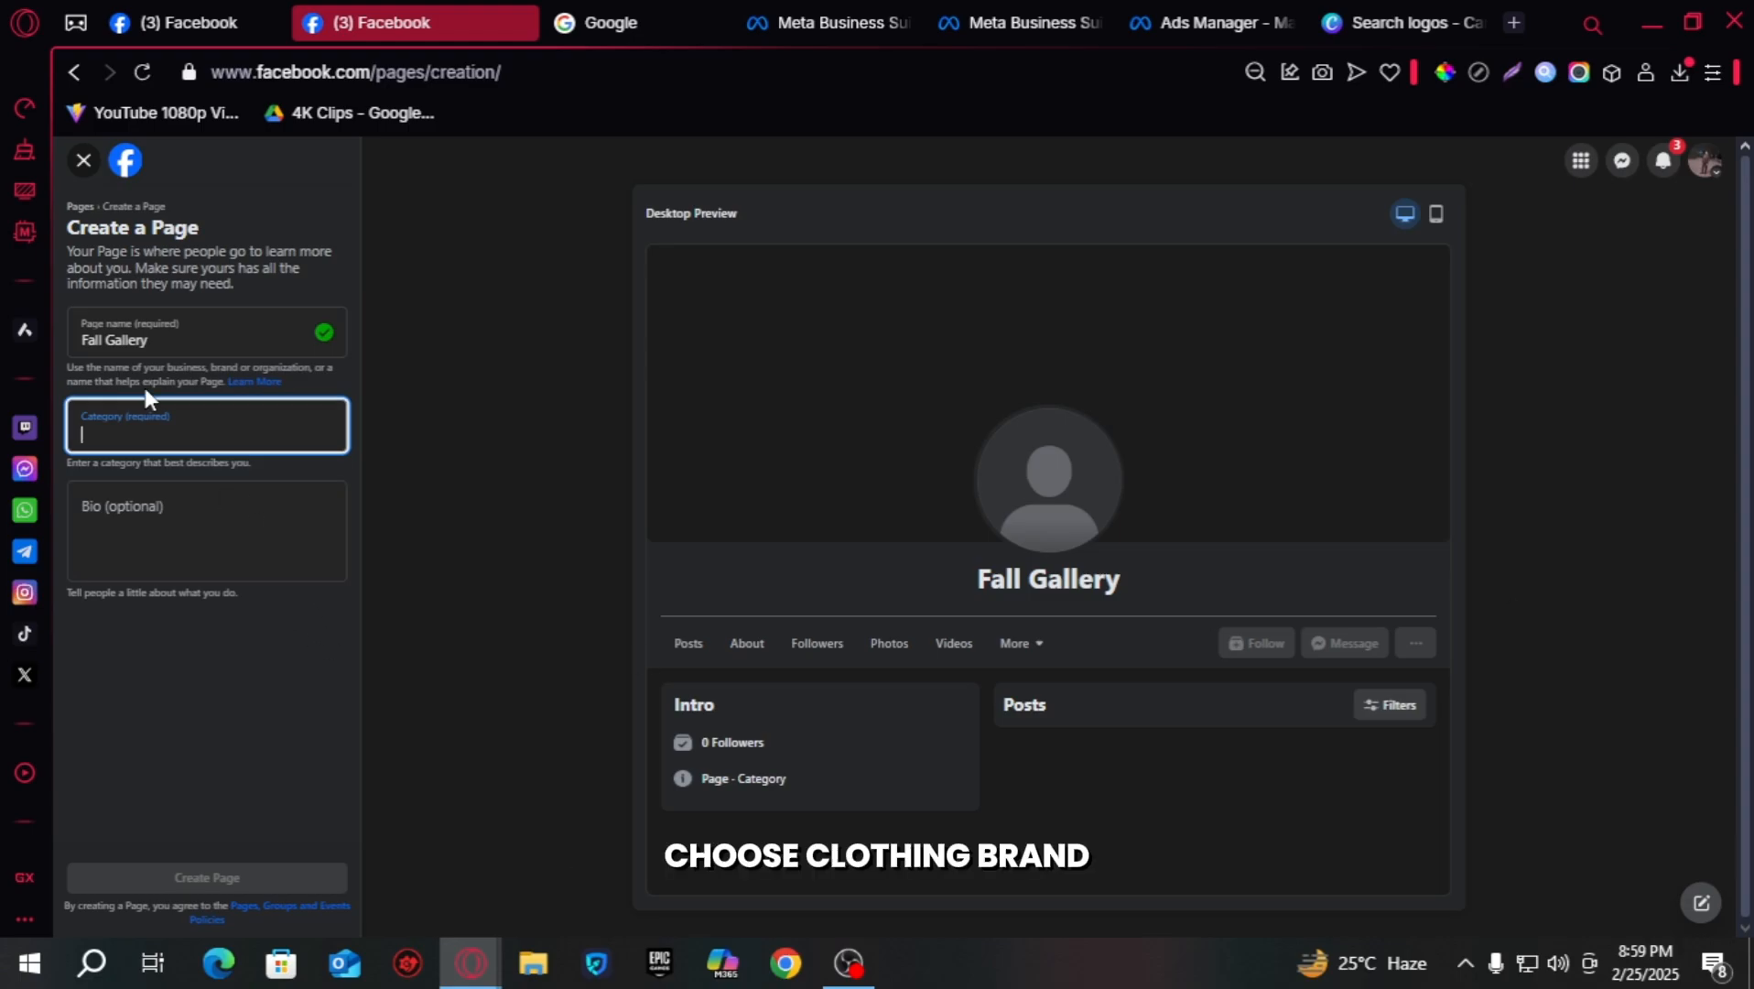
type("clothing")
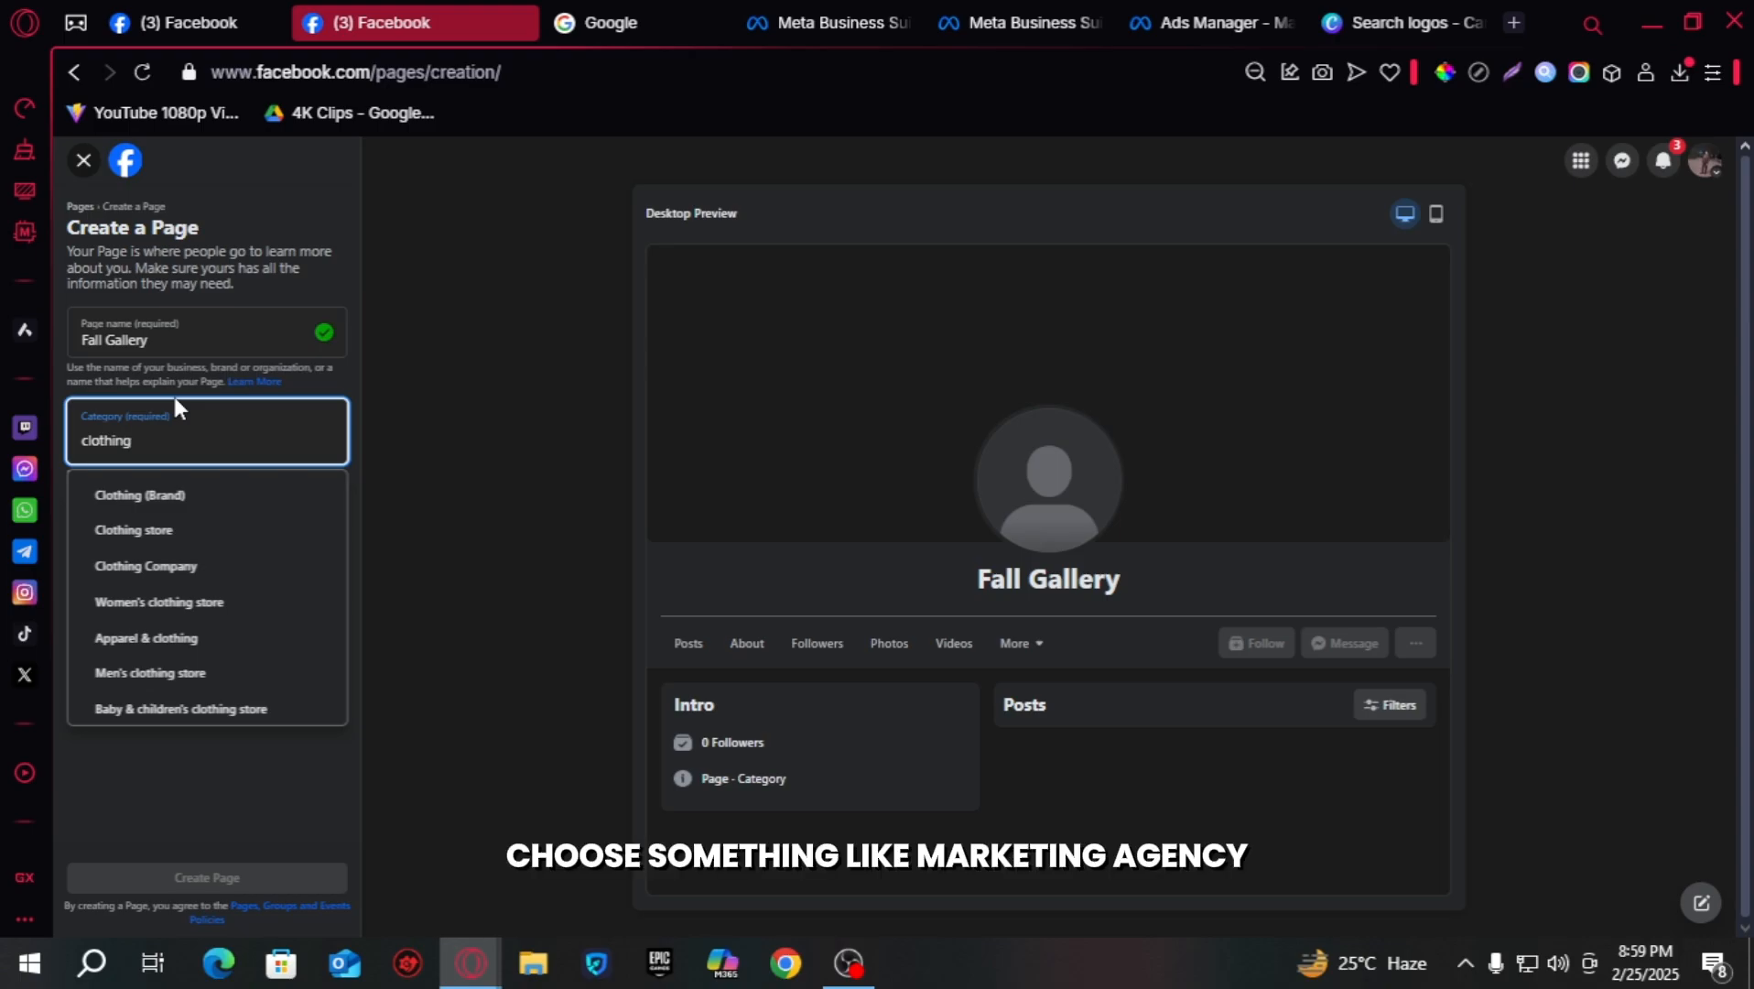
left_click(235, 503)
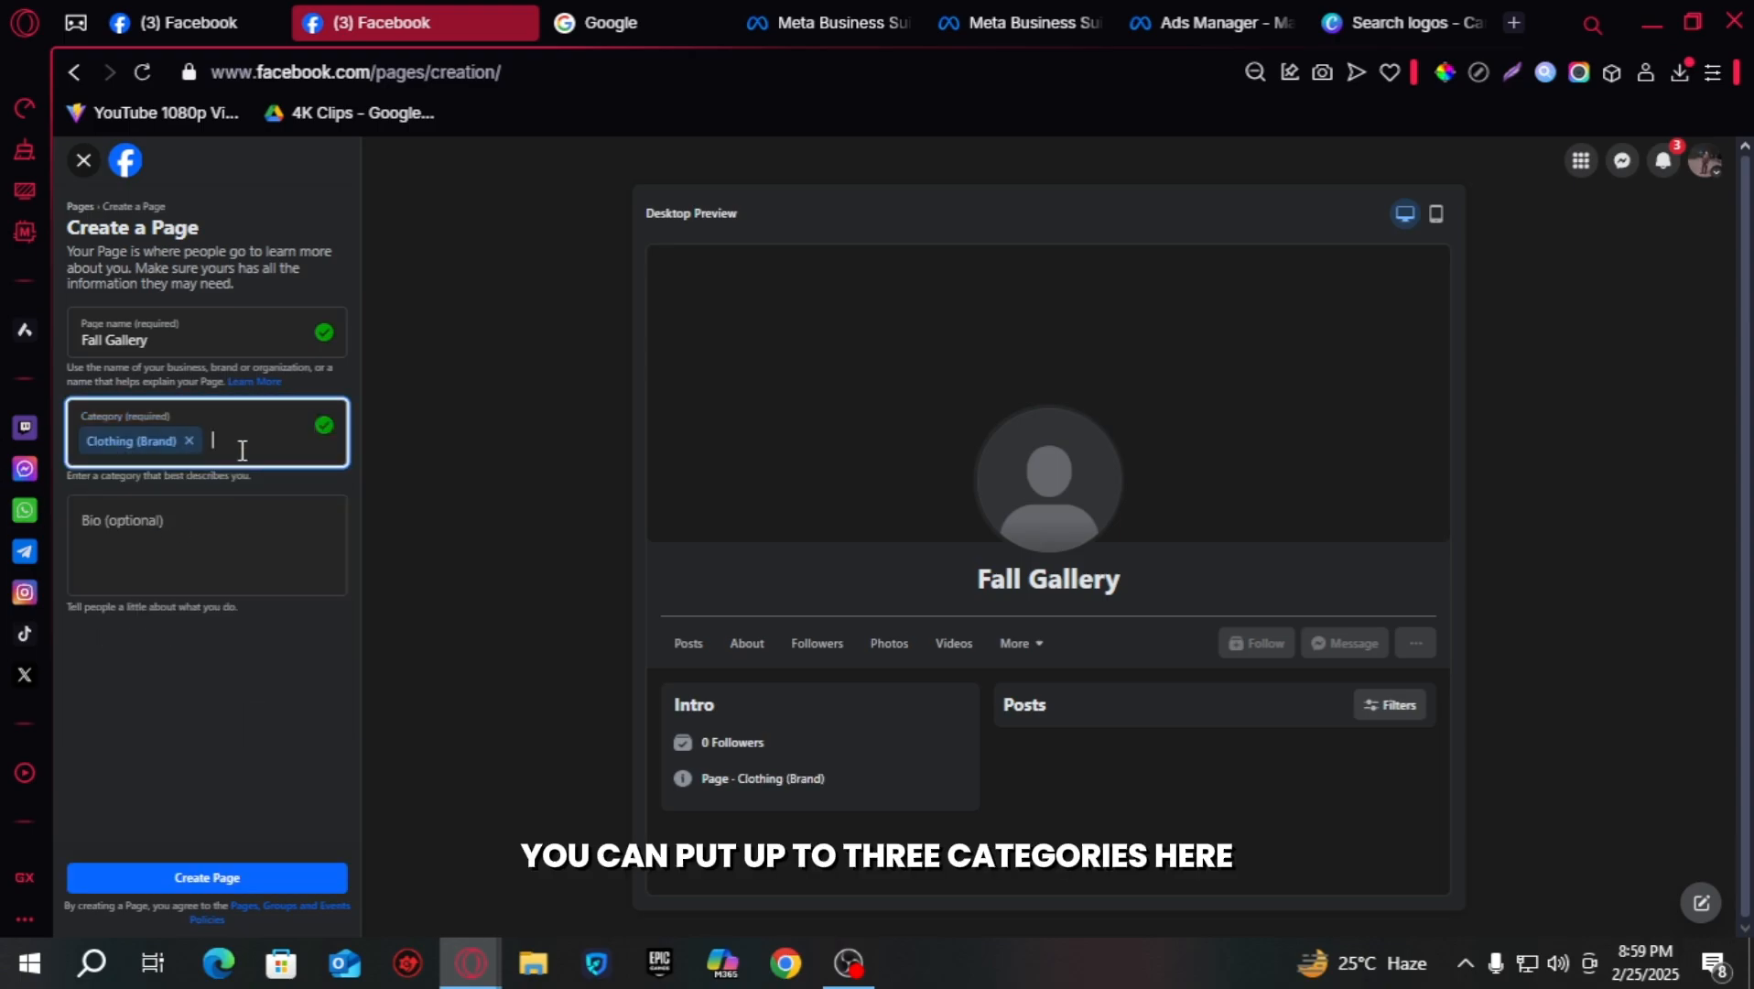
- Enter the bio 'Let Us Style You' and create the Page
left_click(225, 544)
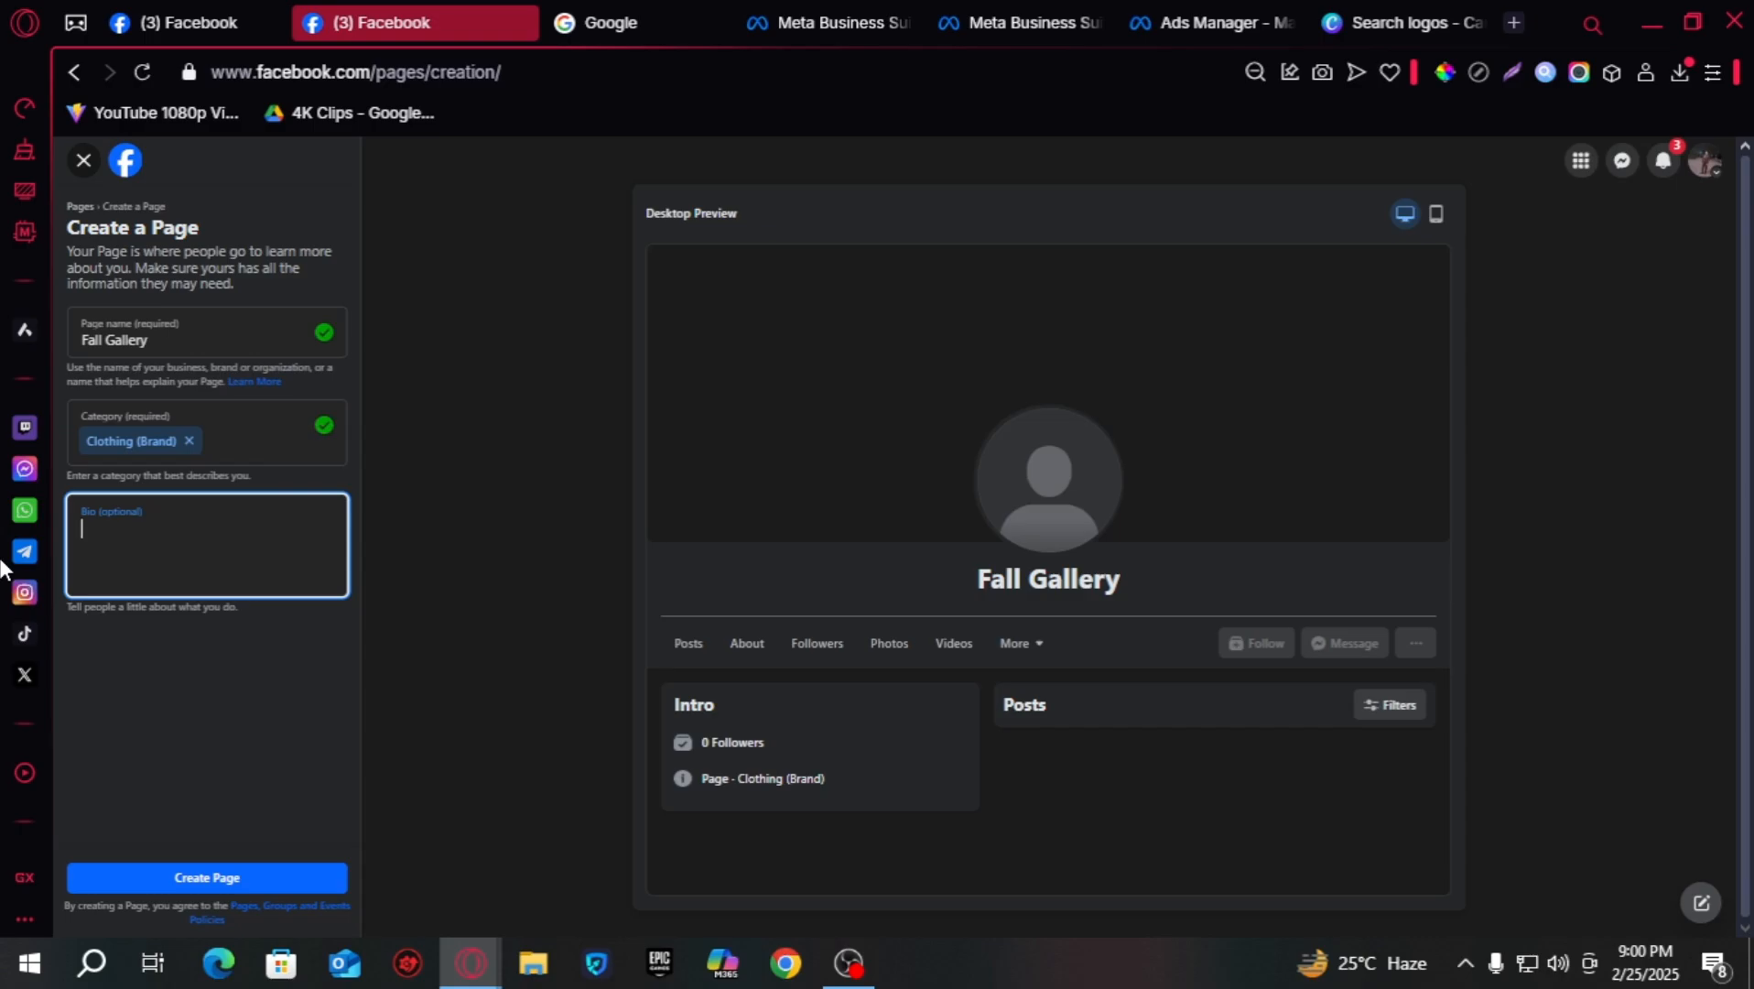
type("Let Us")
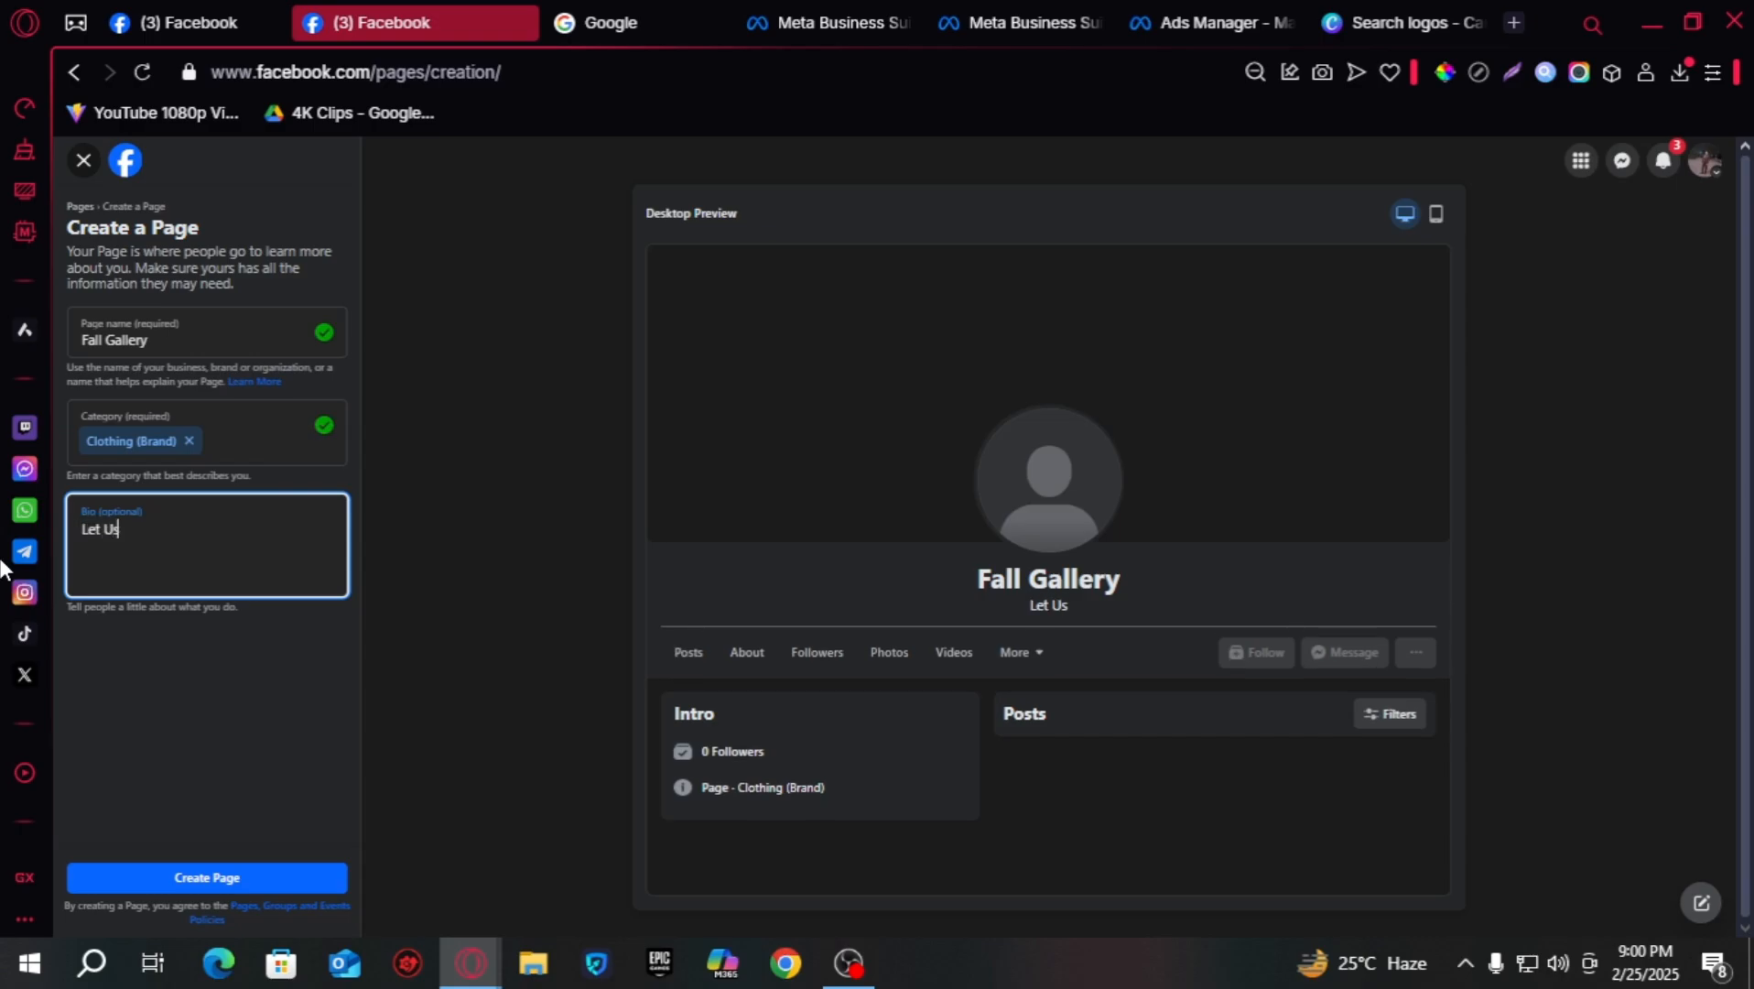
type(" Style You")
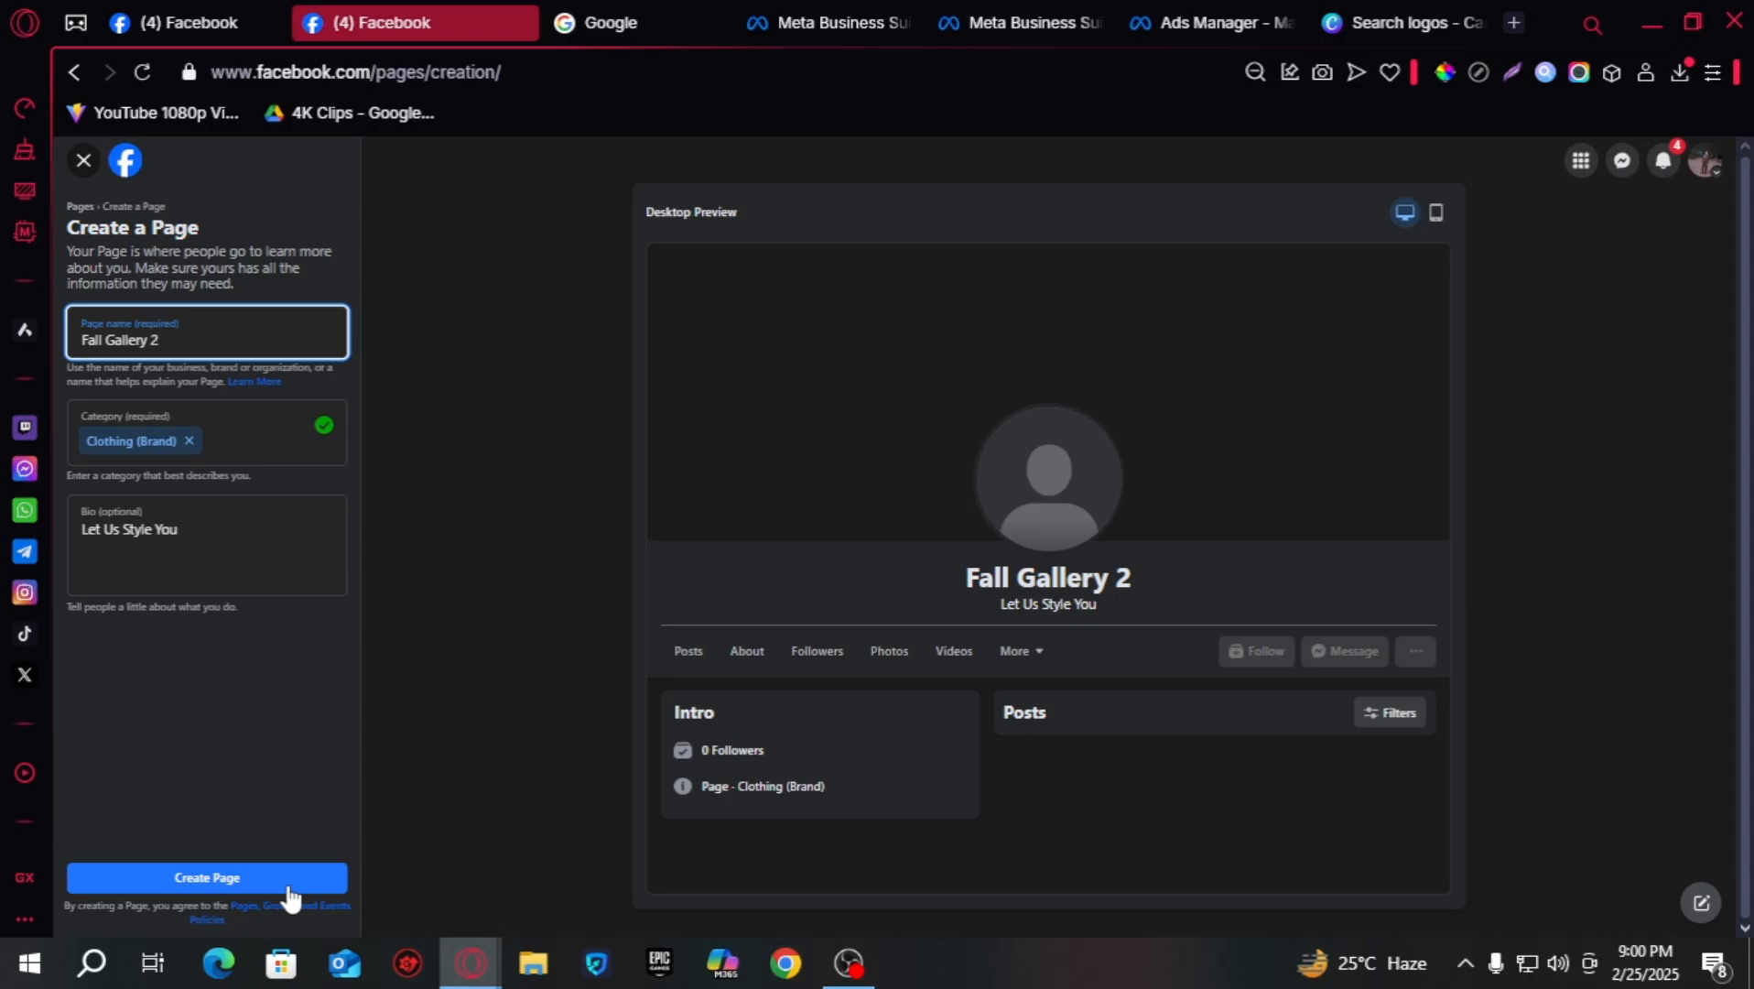
left_click(288, 884)
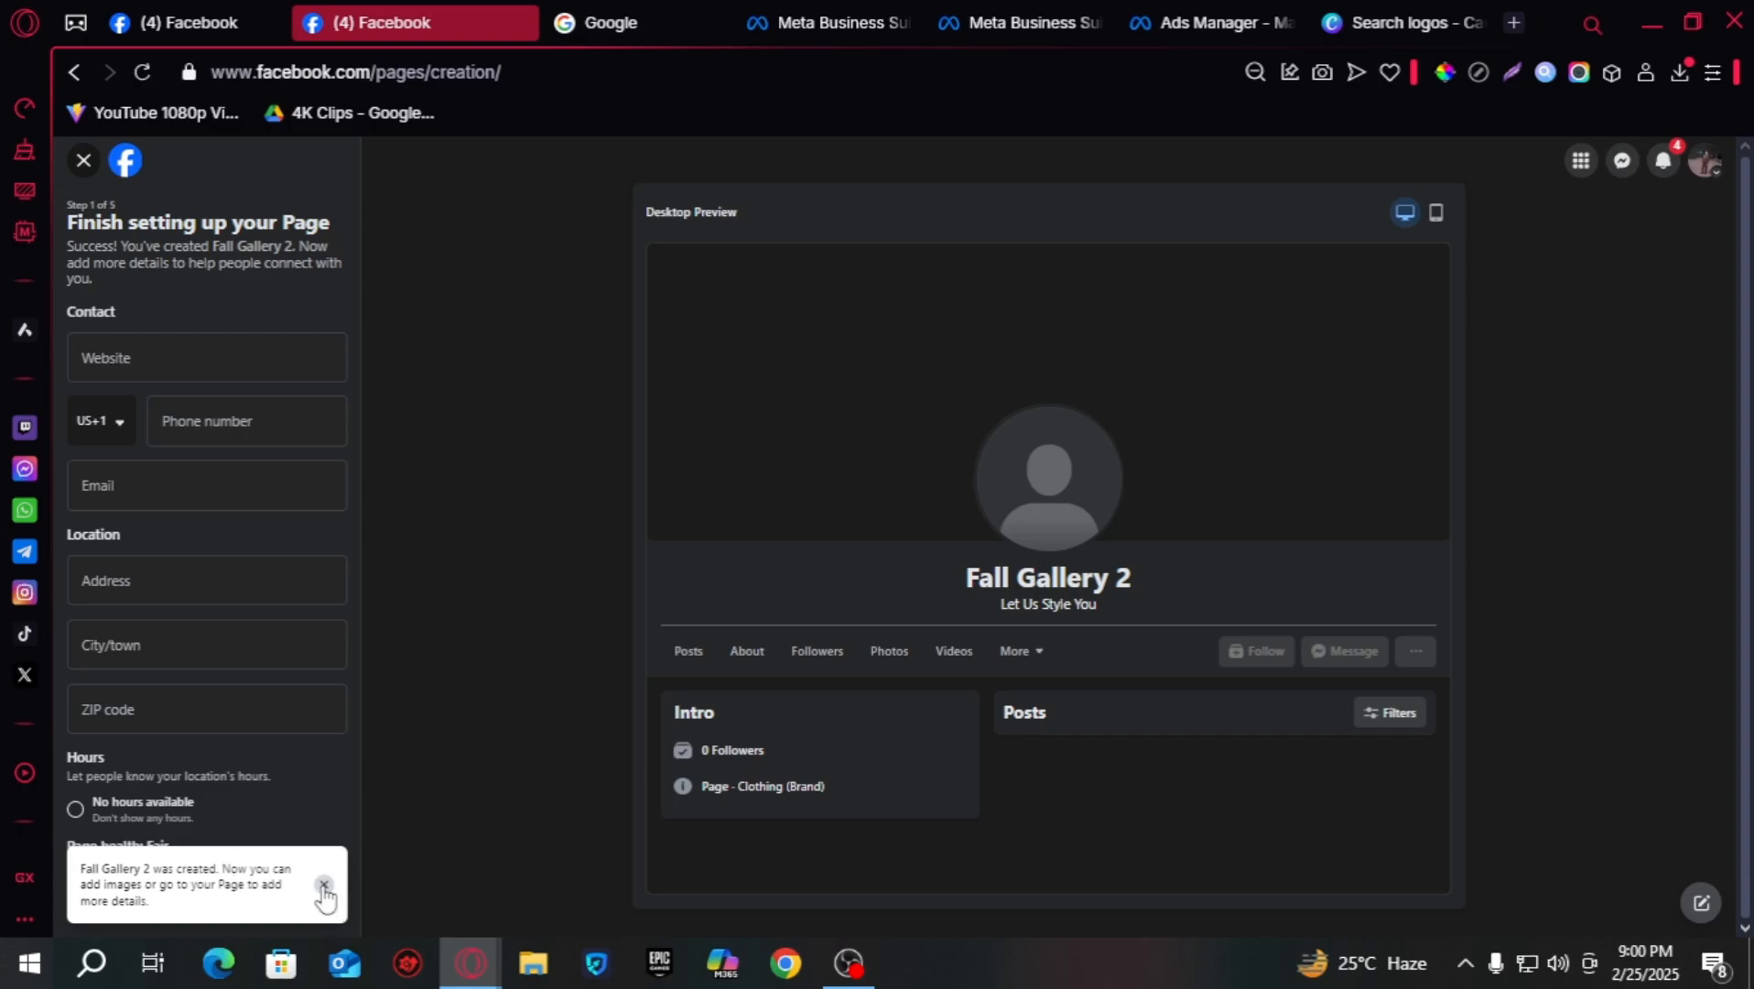
- Dismiss the Page-created notice and skip the contact and hours details to Customize your Page
left_click(324, 886)
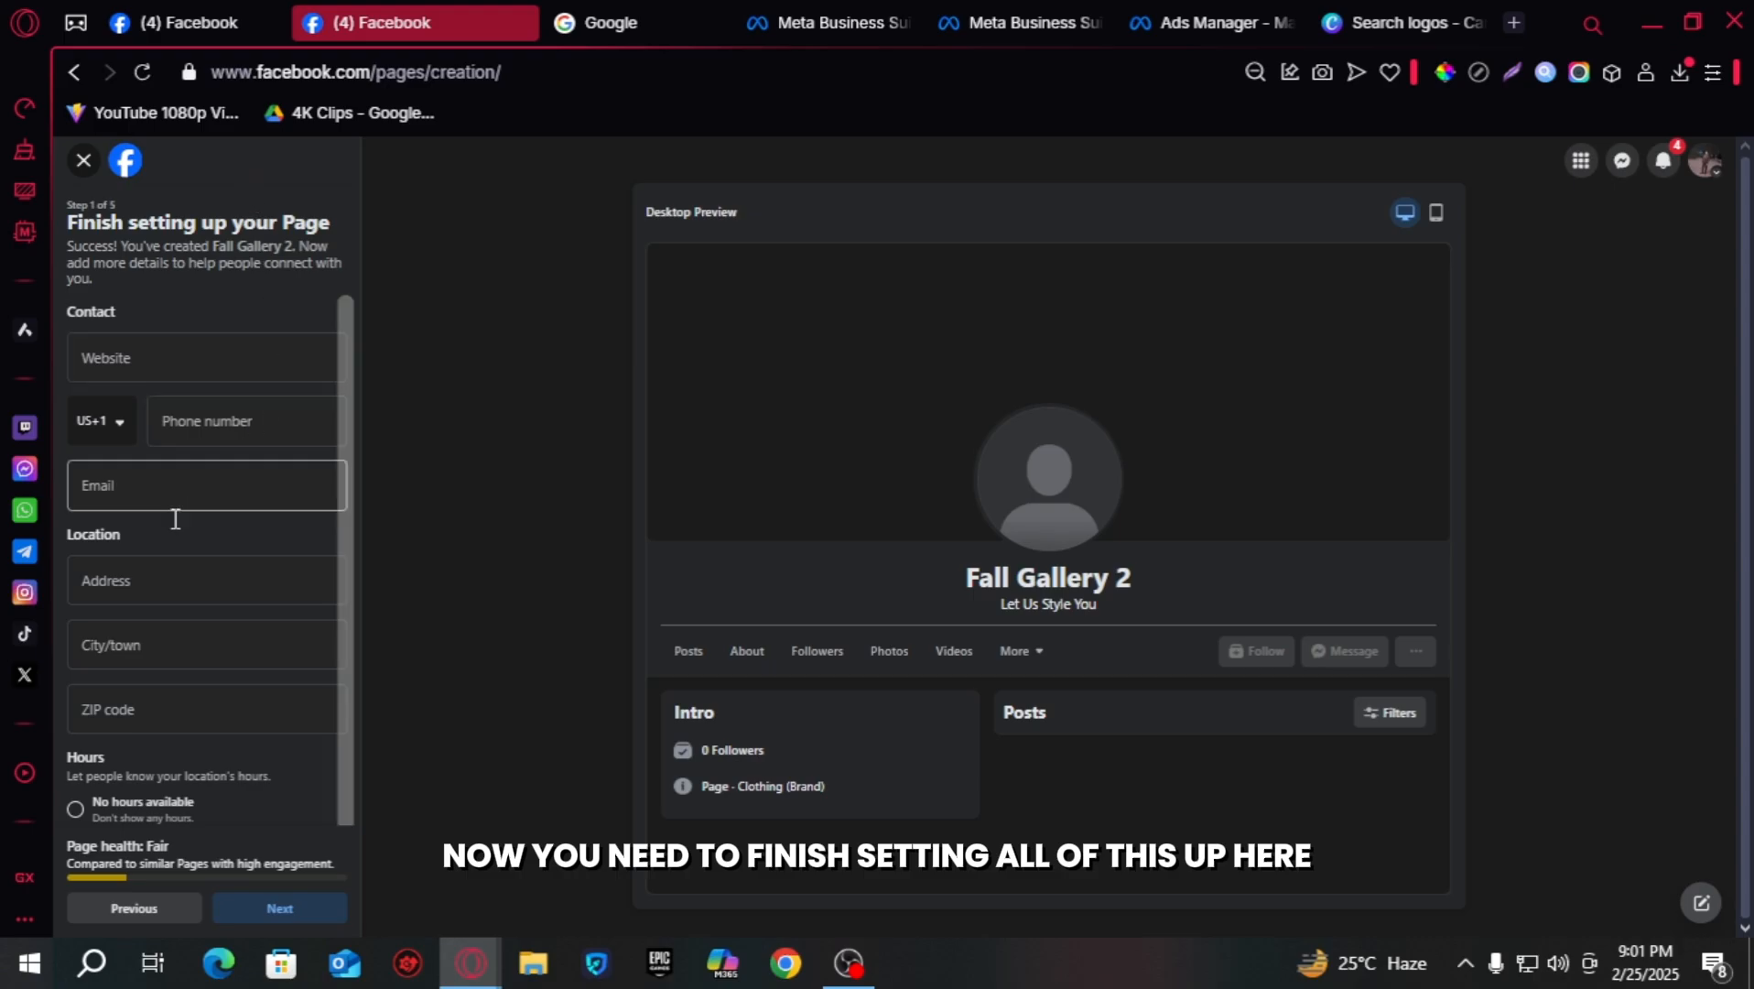
right_click(163, 359)
scroll(117, 630, "down", 3)
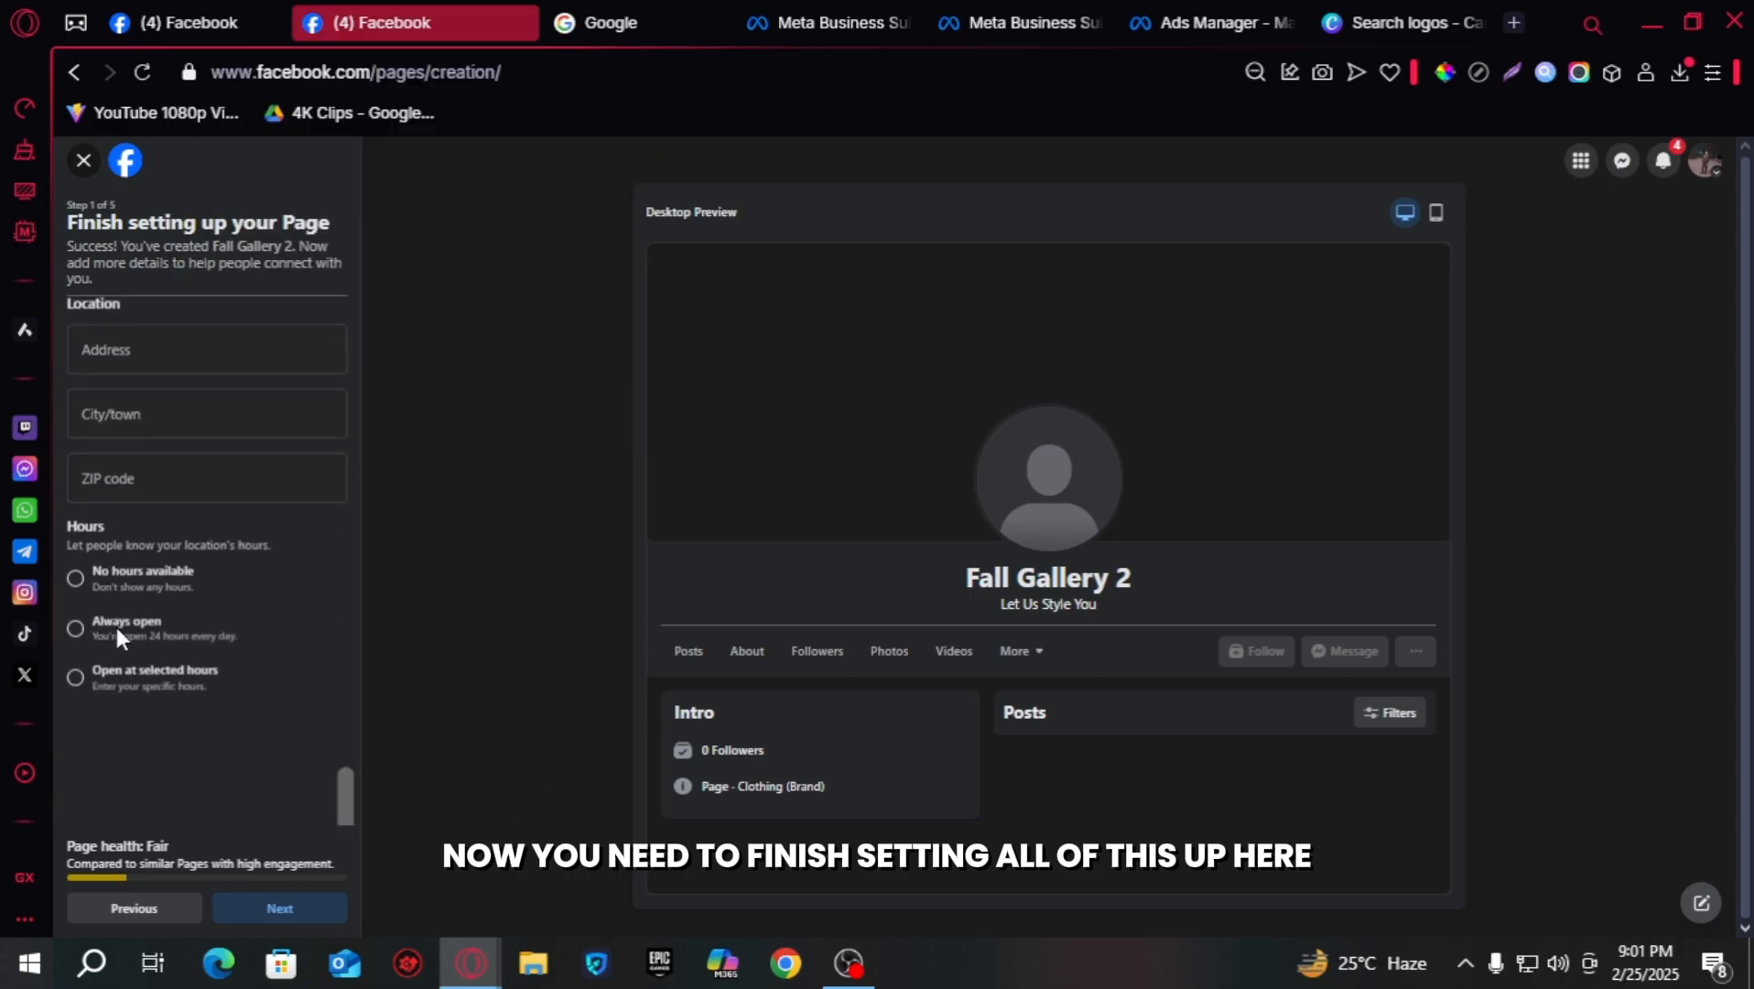
scroll(117, 628, "down", 1)
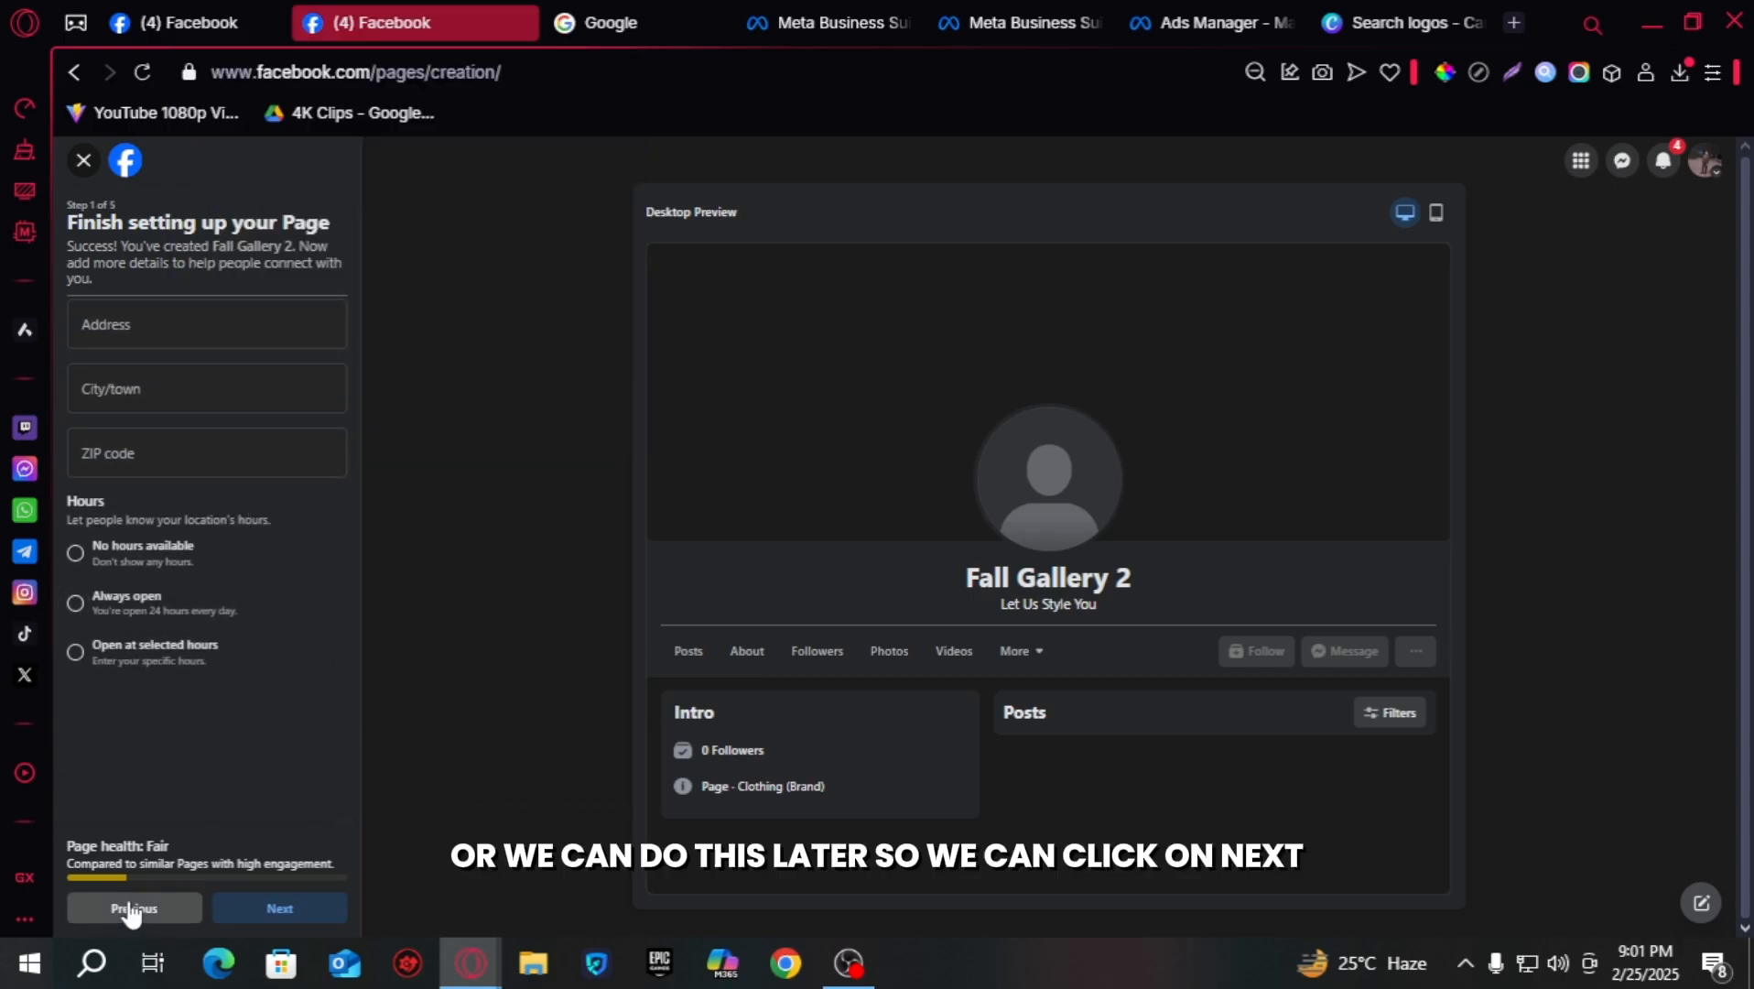
left_click(257, 909)
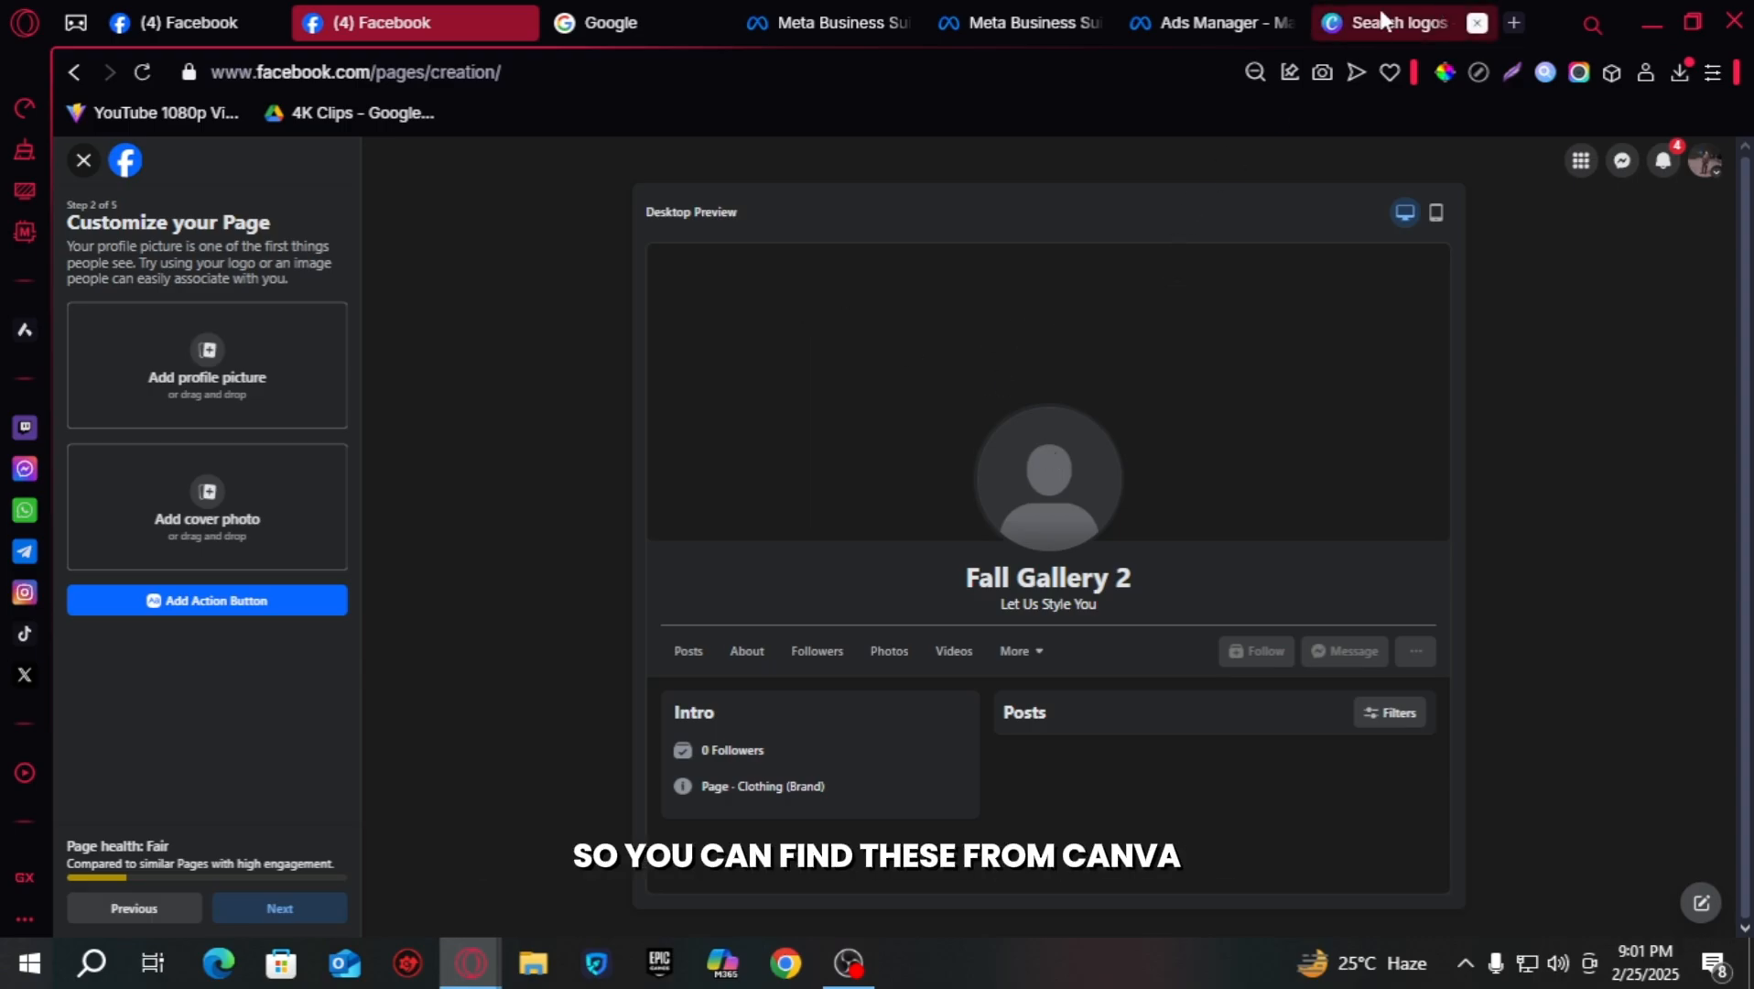
- Browse the Canva logo template results, then return to the Facebook tab
left_click(1355, 22)
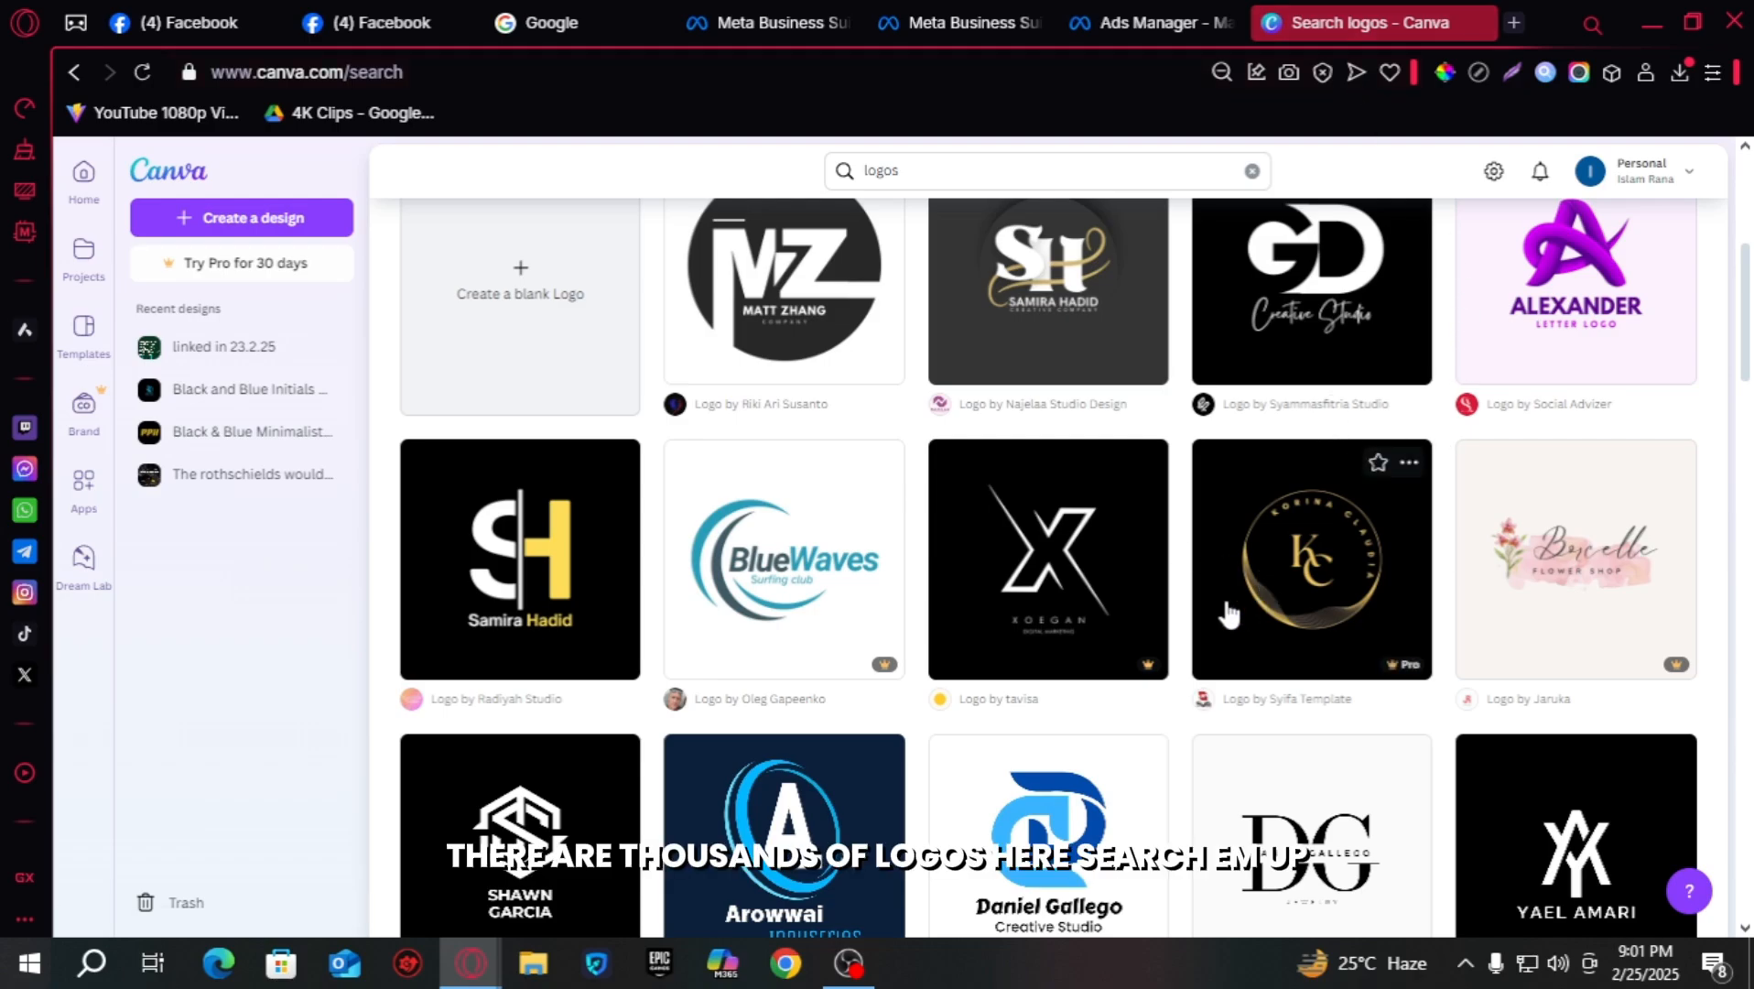
scroll(1245, 586, "down", 5)
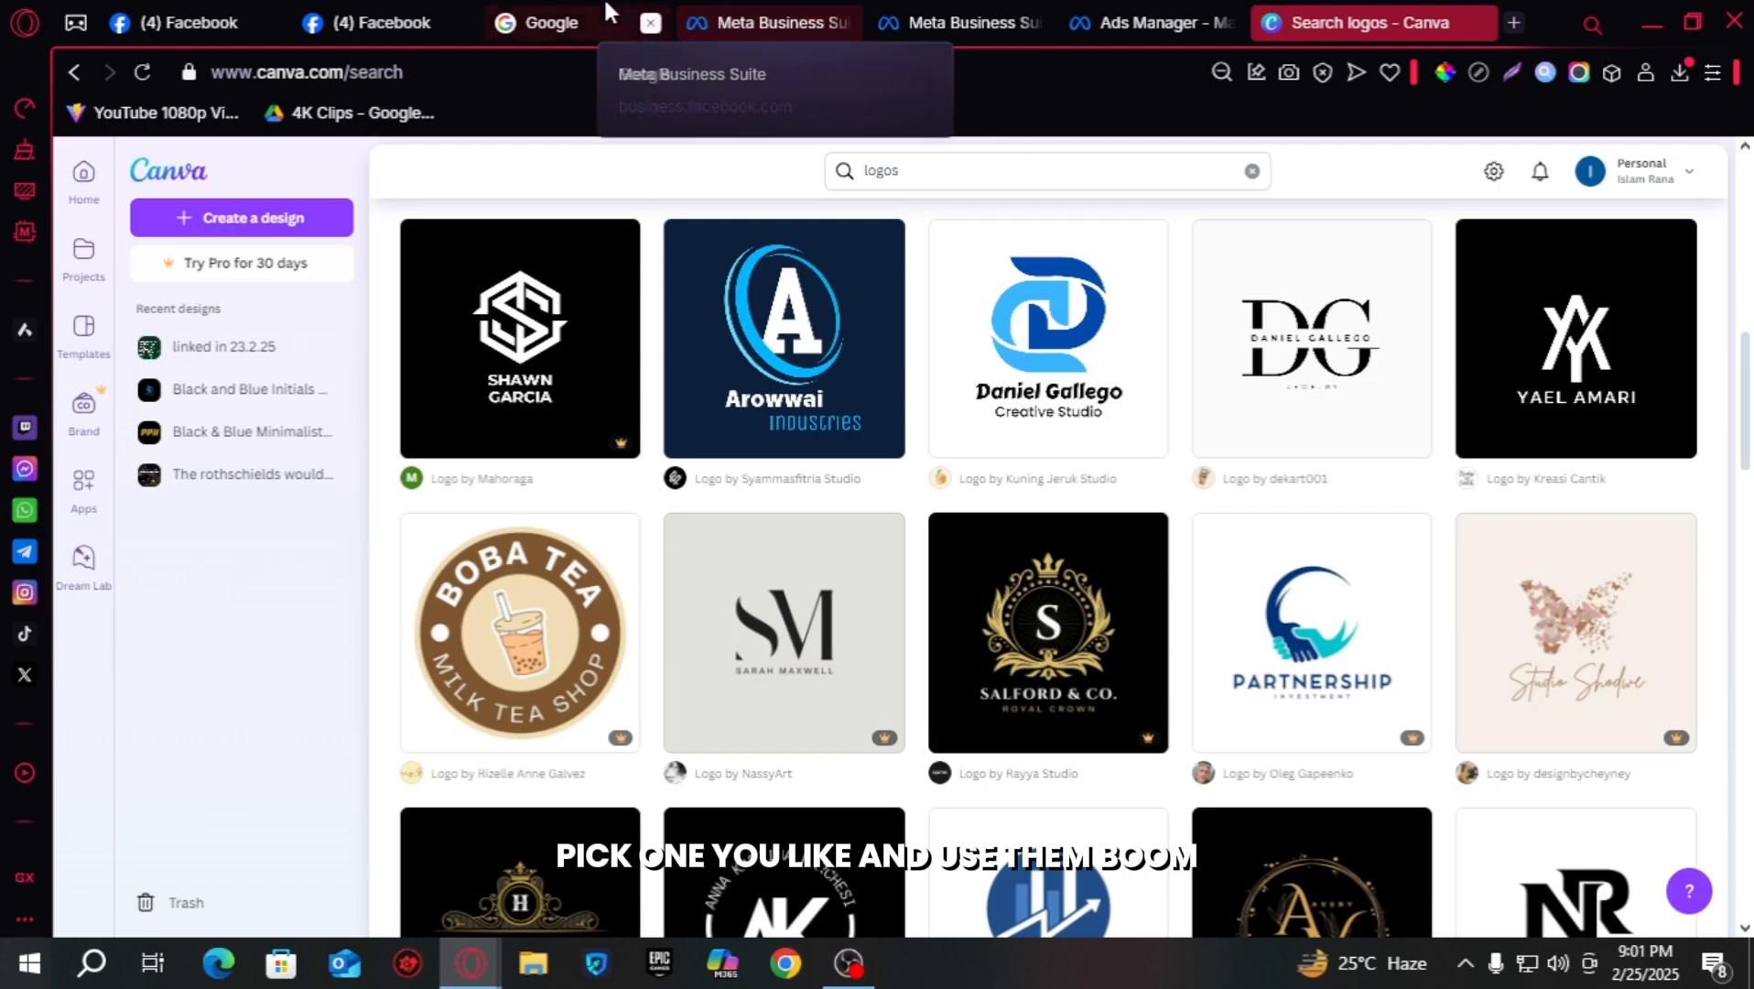
left_click(366, 22)
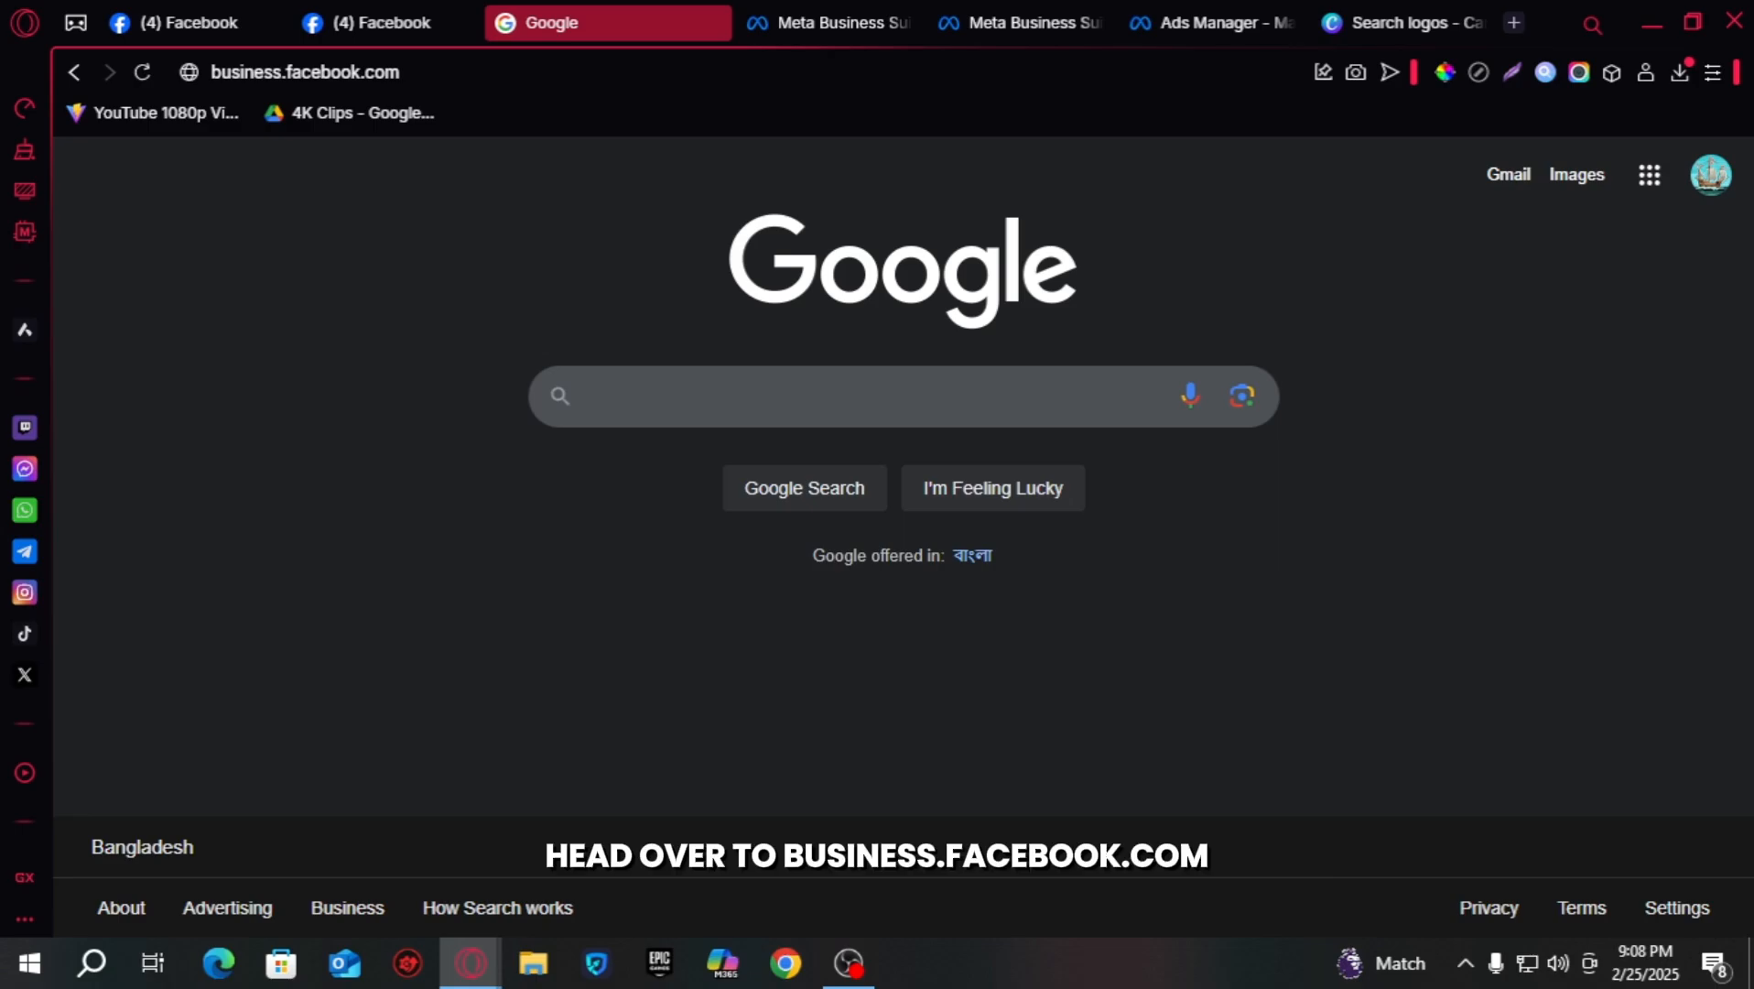
- Load business.facebook.com and switch to Meta Business Suite's Create a business portfolio form
left_click(477, 71)
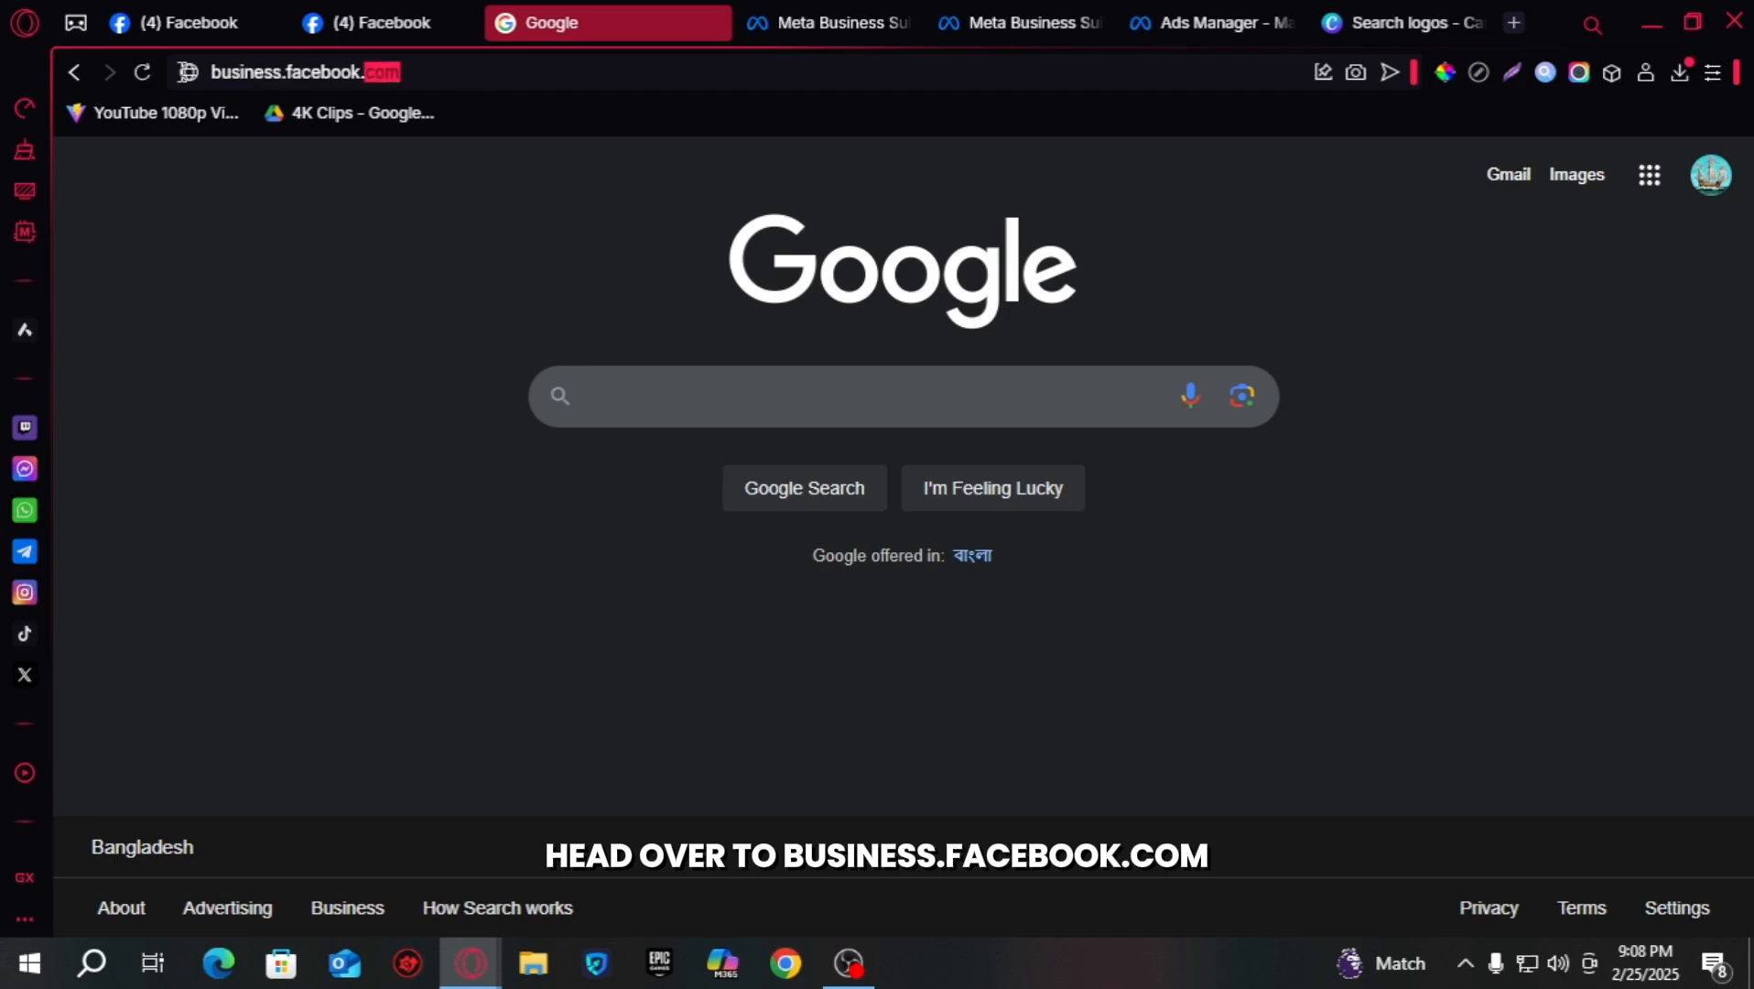
left_click(330, 247)
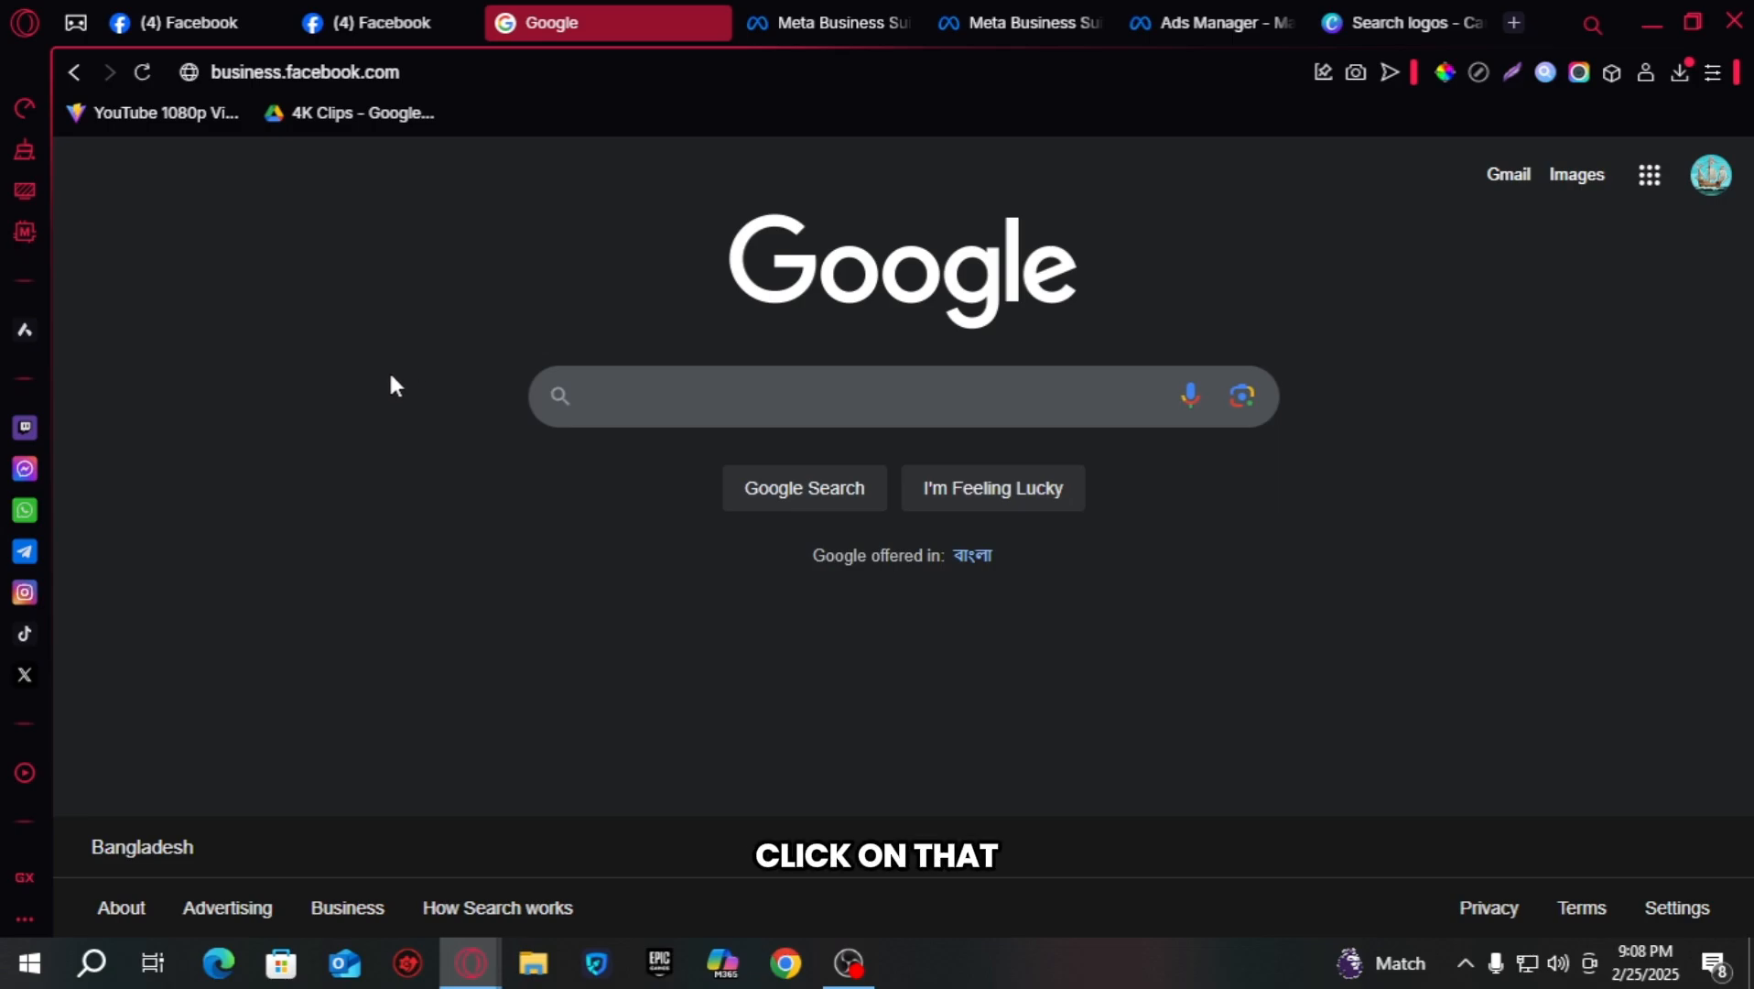
left_click(805, 22)
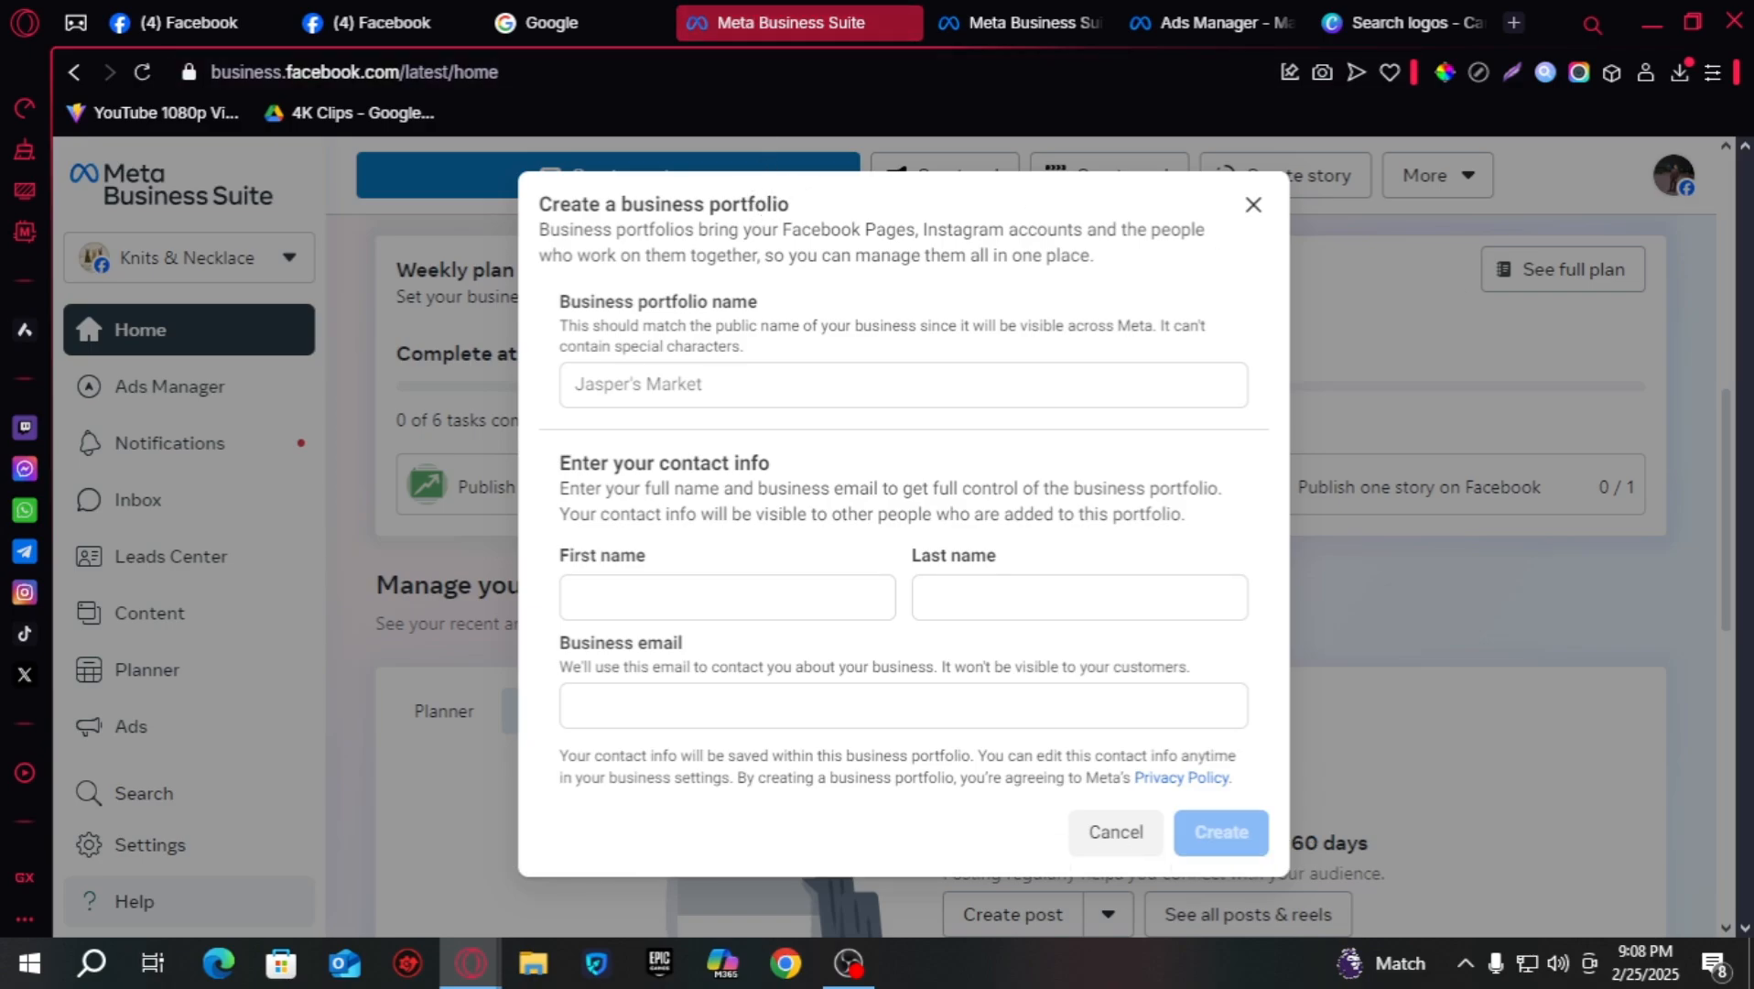
- Create the 'Fall Gallery' portfolio with the owner's business email, first and last name
left_click(792, 384)
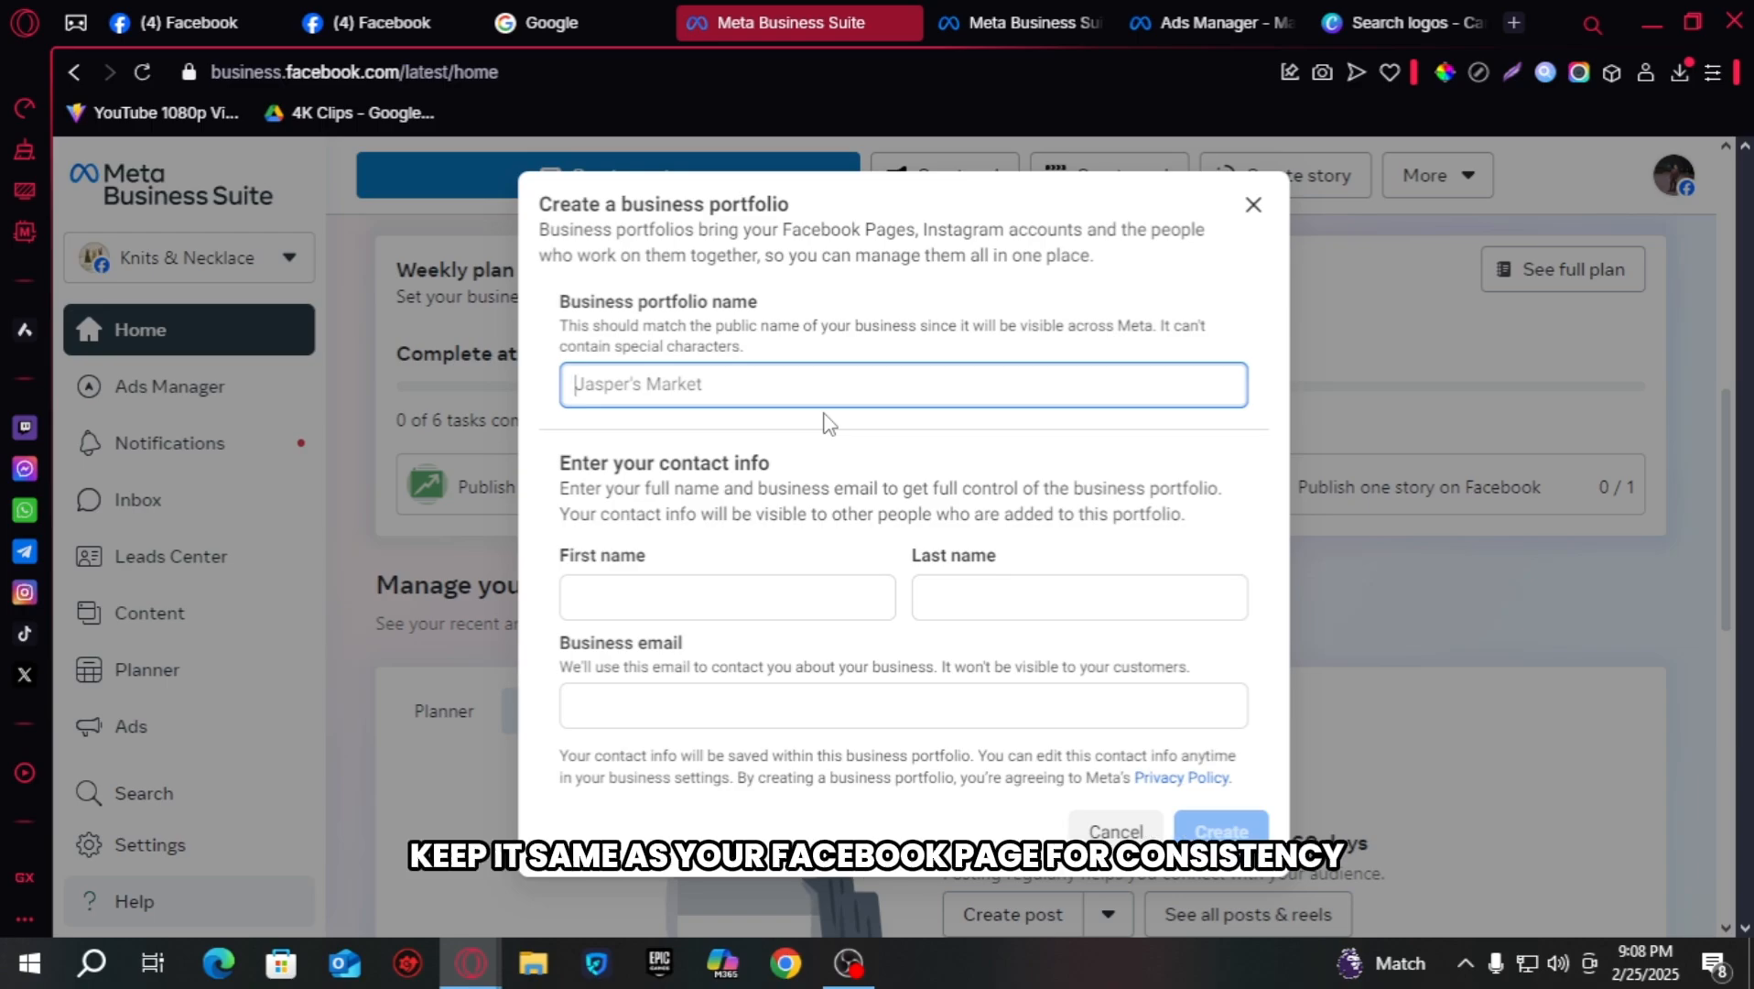
type("Fall ")
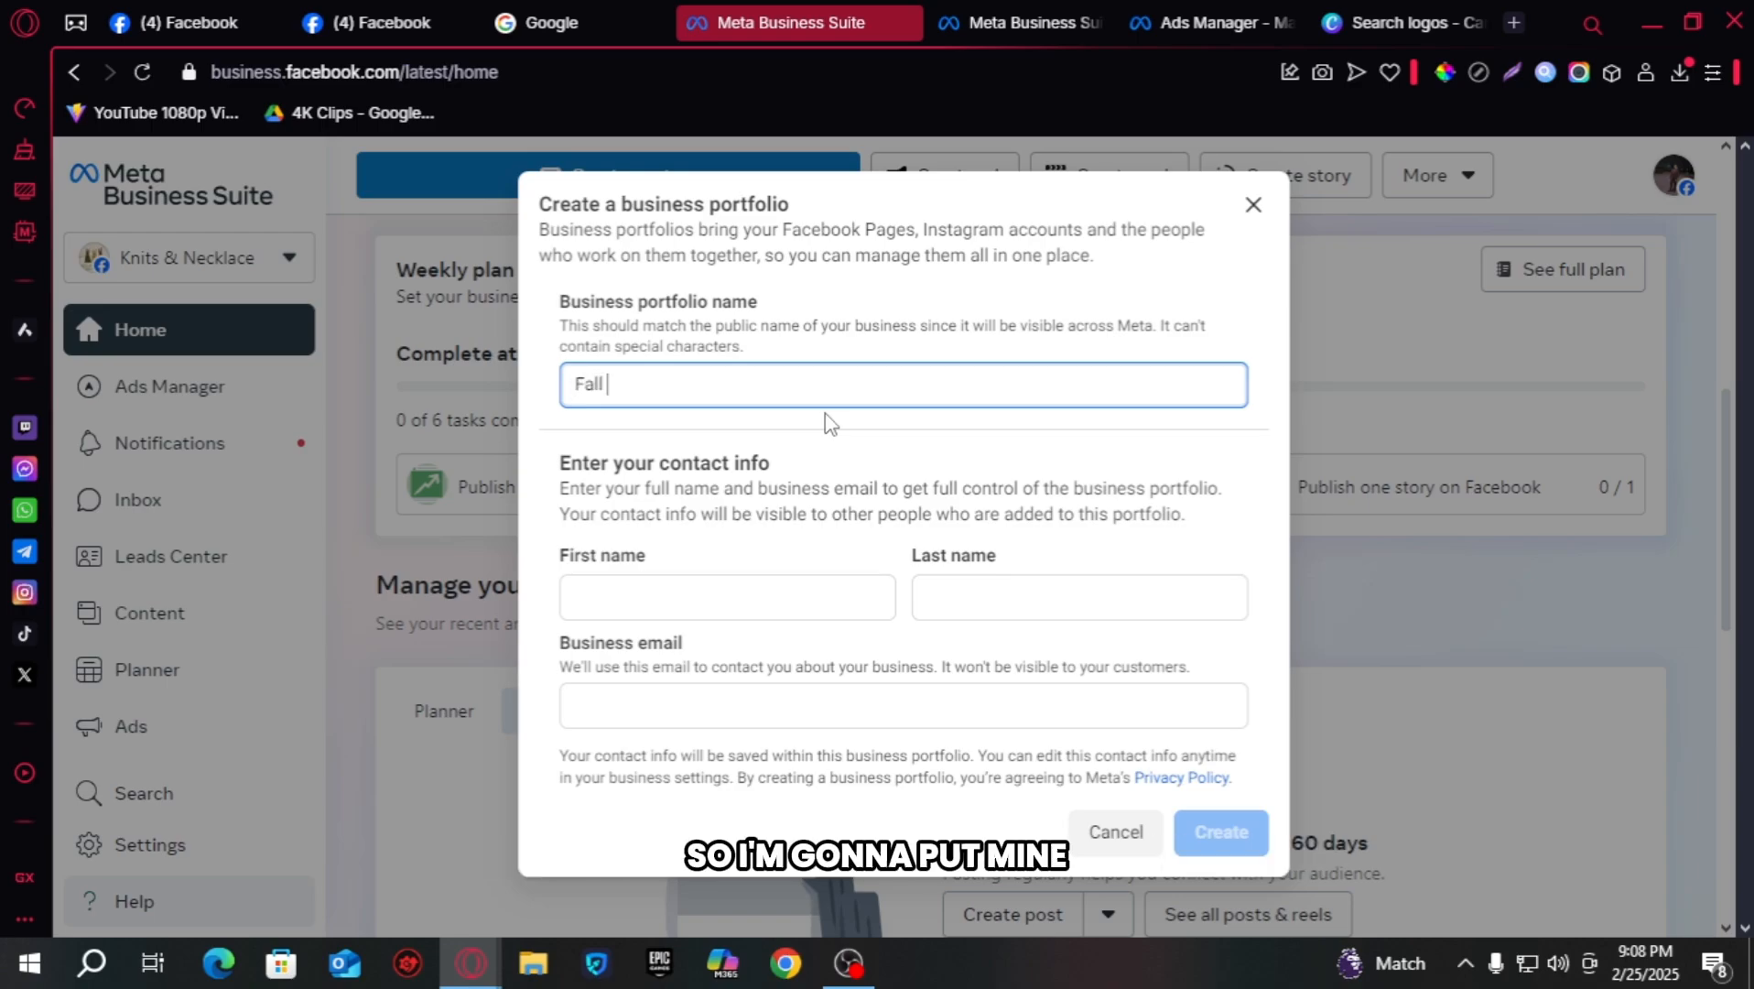
type("Gallery")
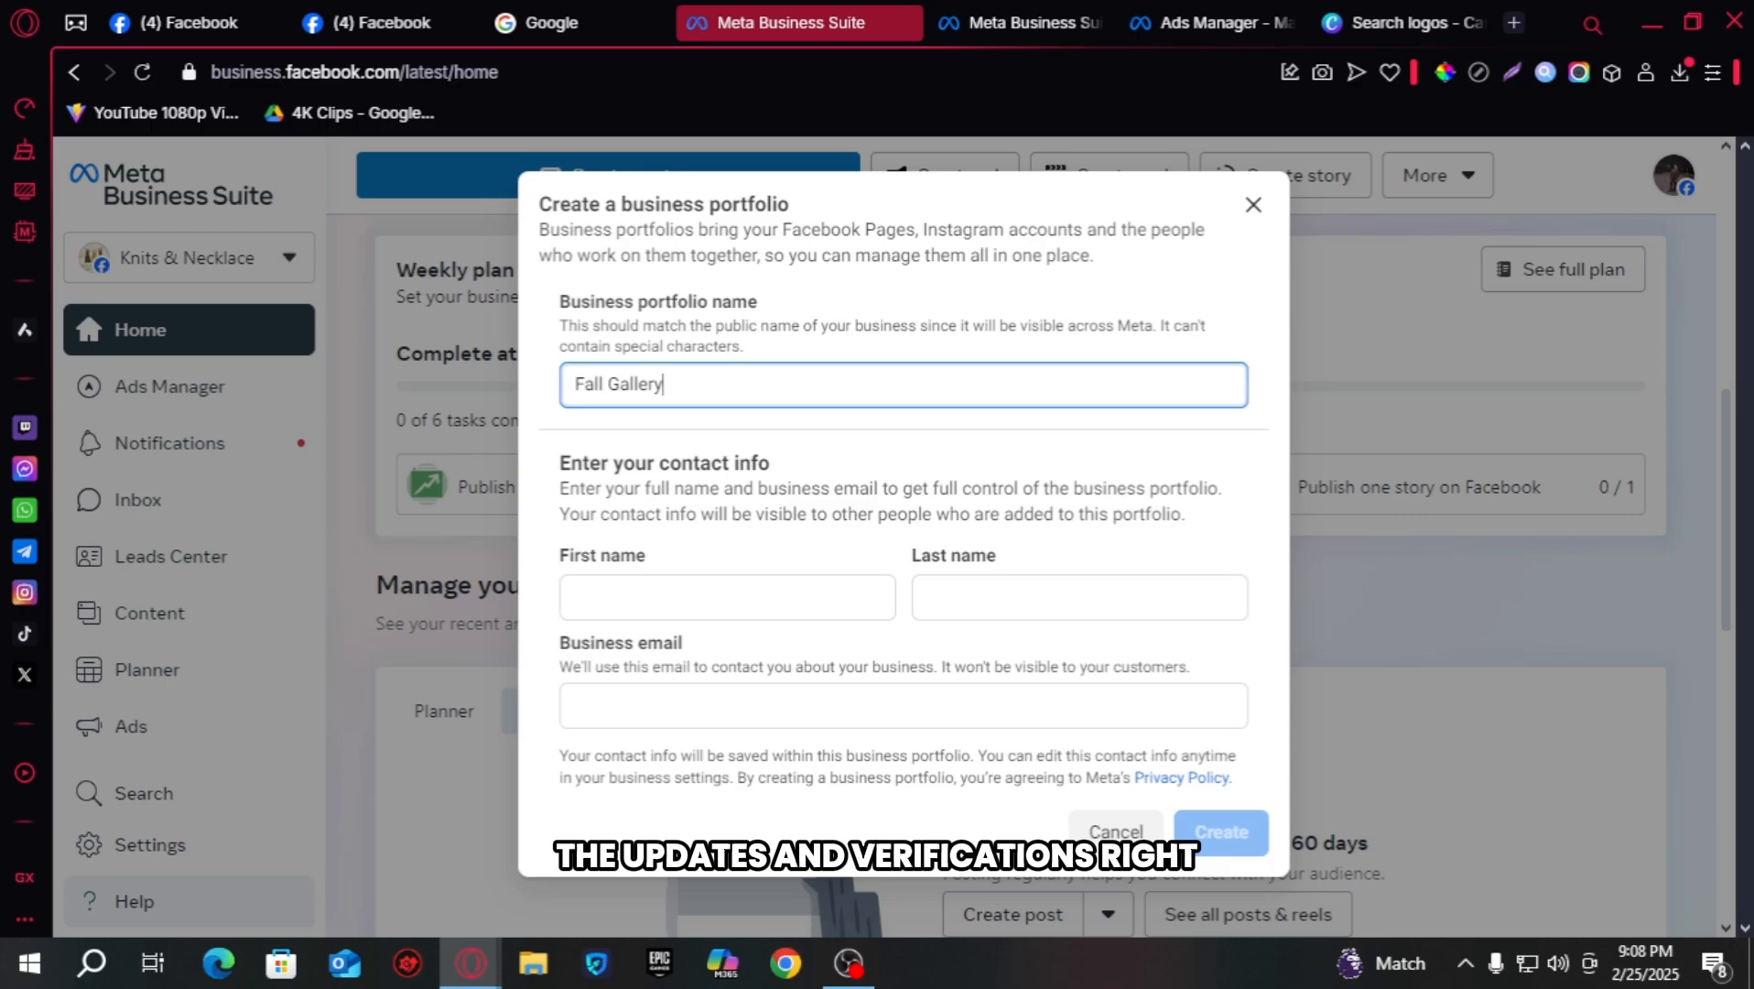
left_click(1105, 703)
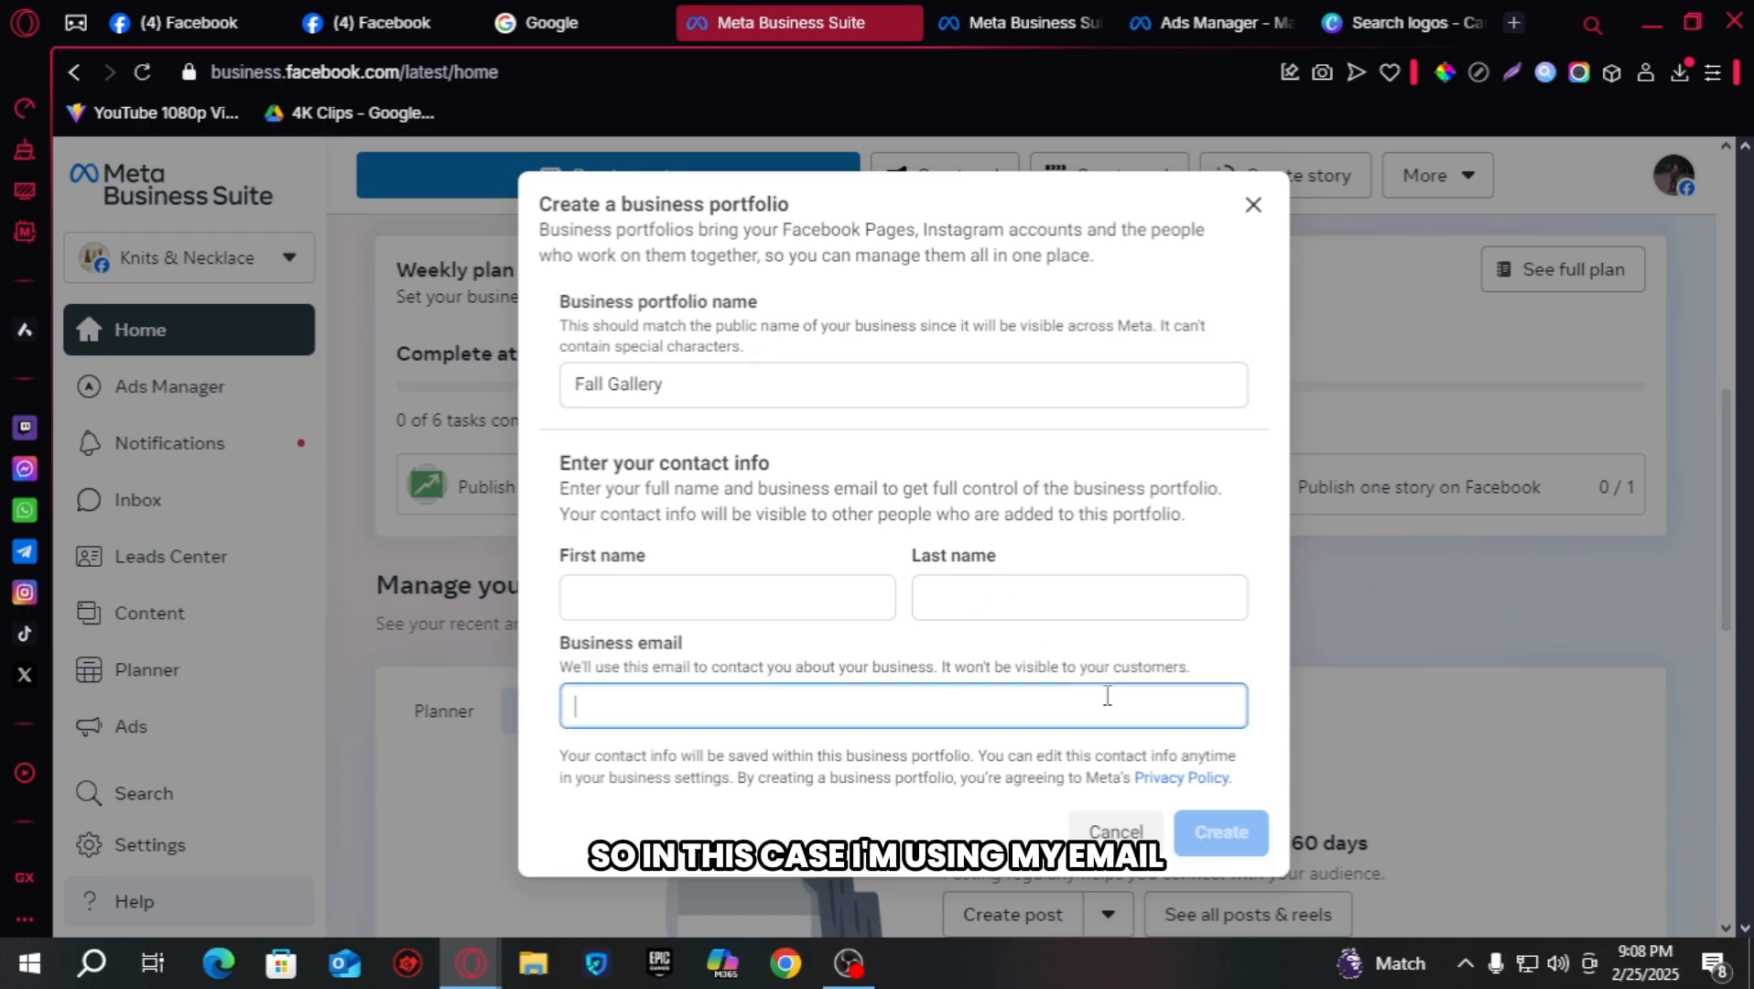
type("in")
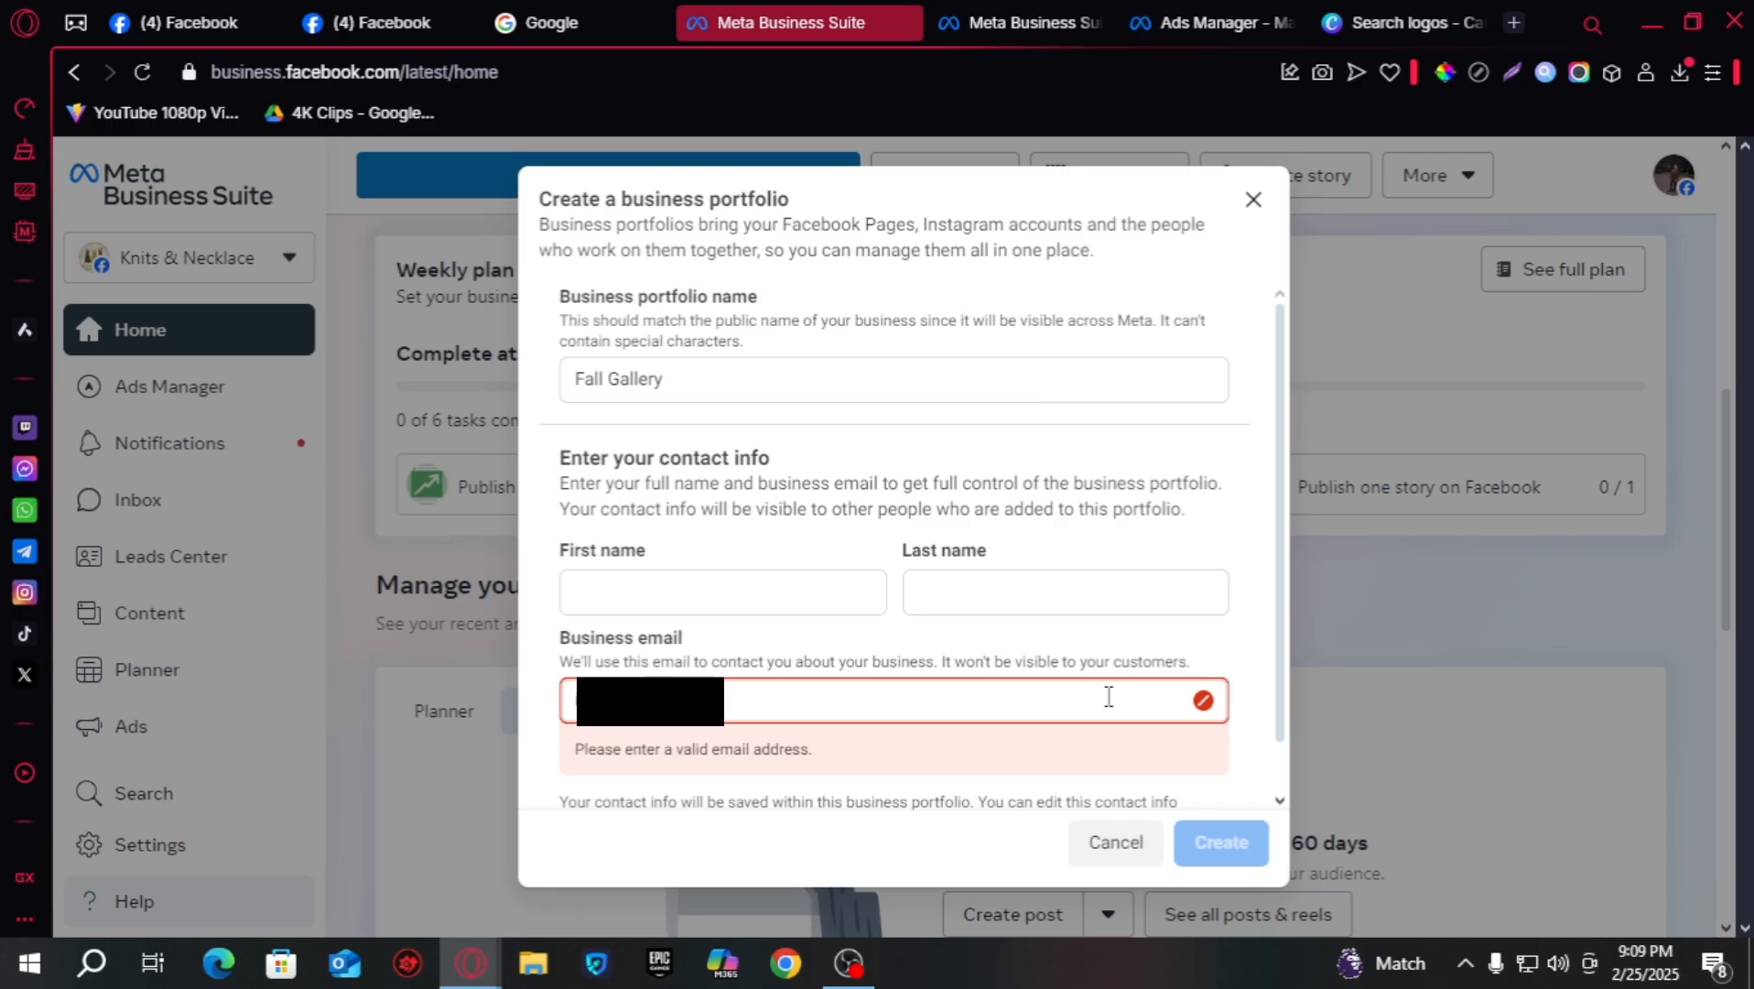
type("il.com")
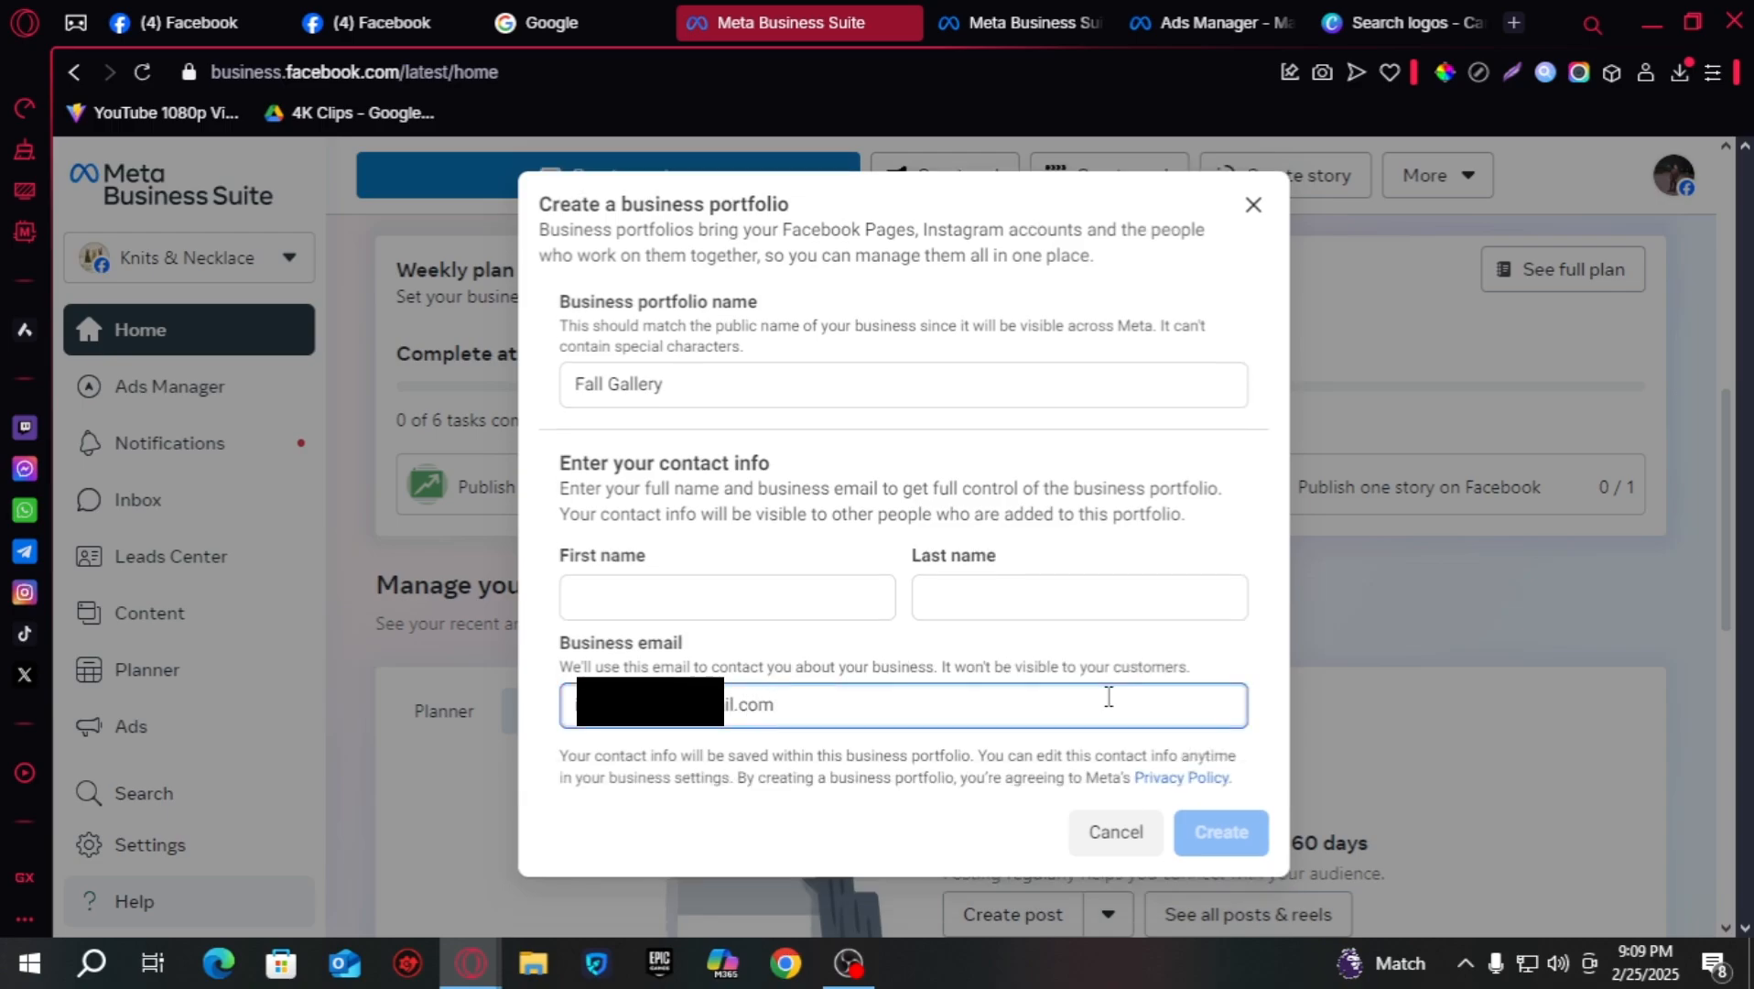
left_click(804, 608)
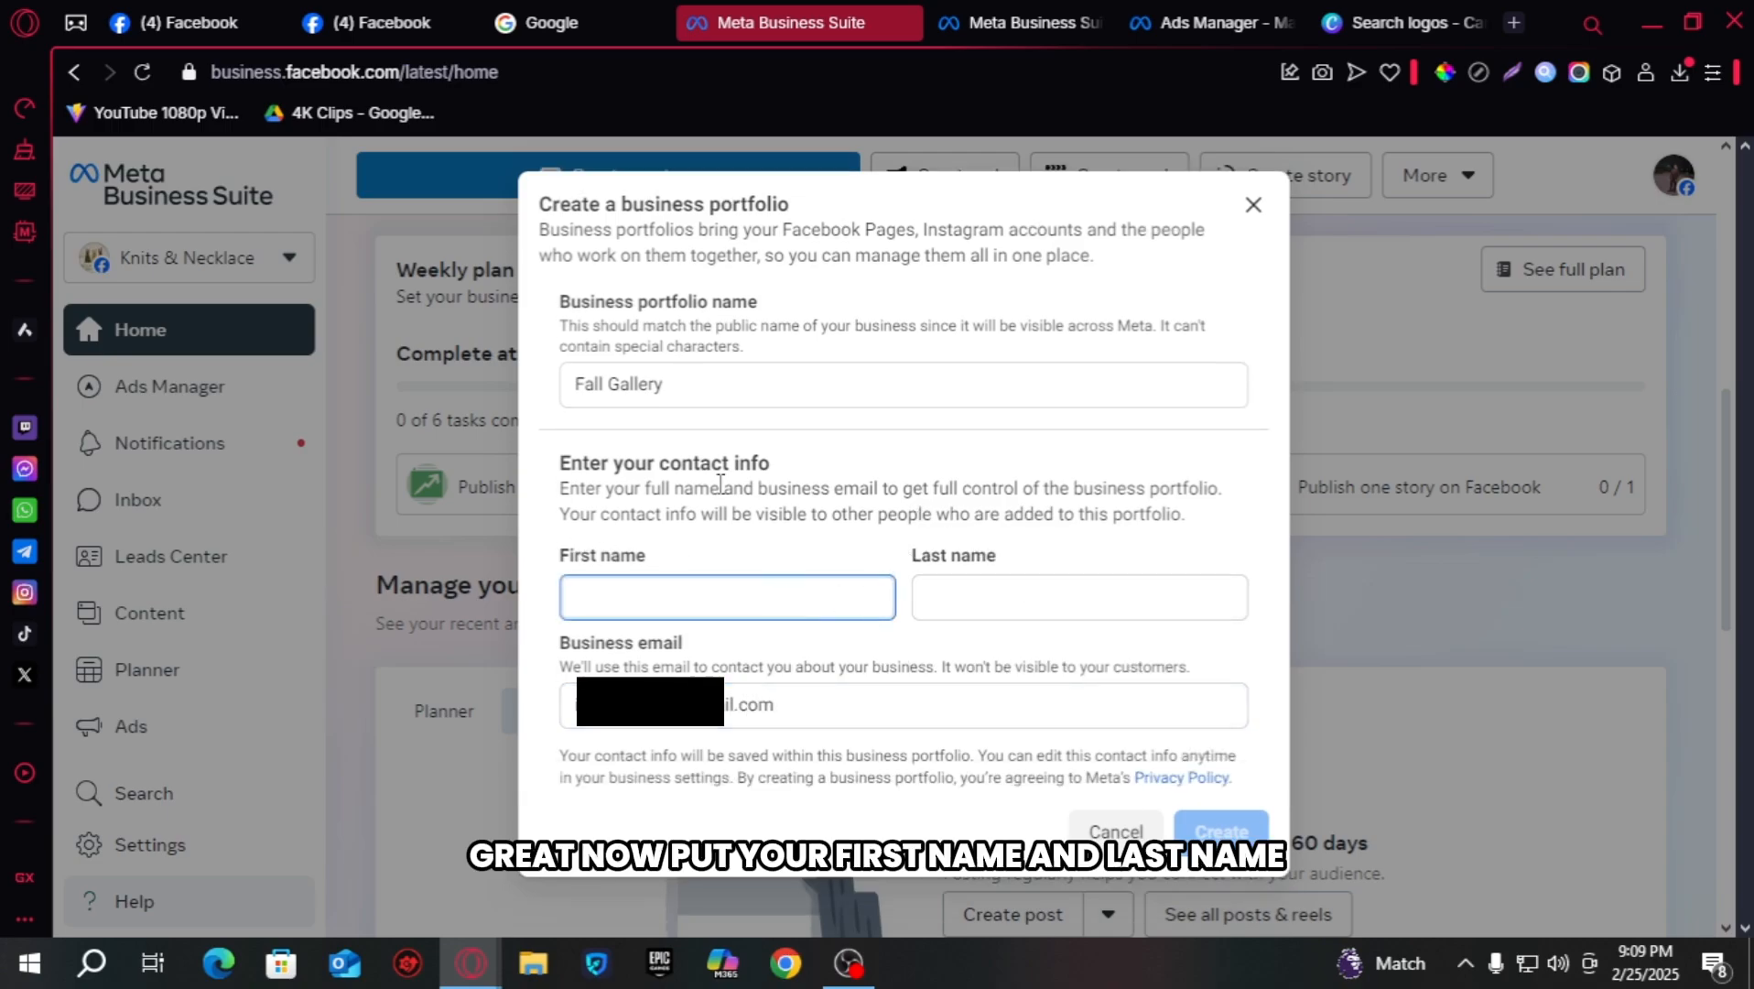
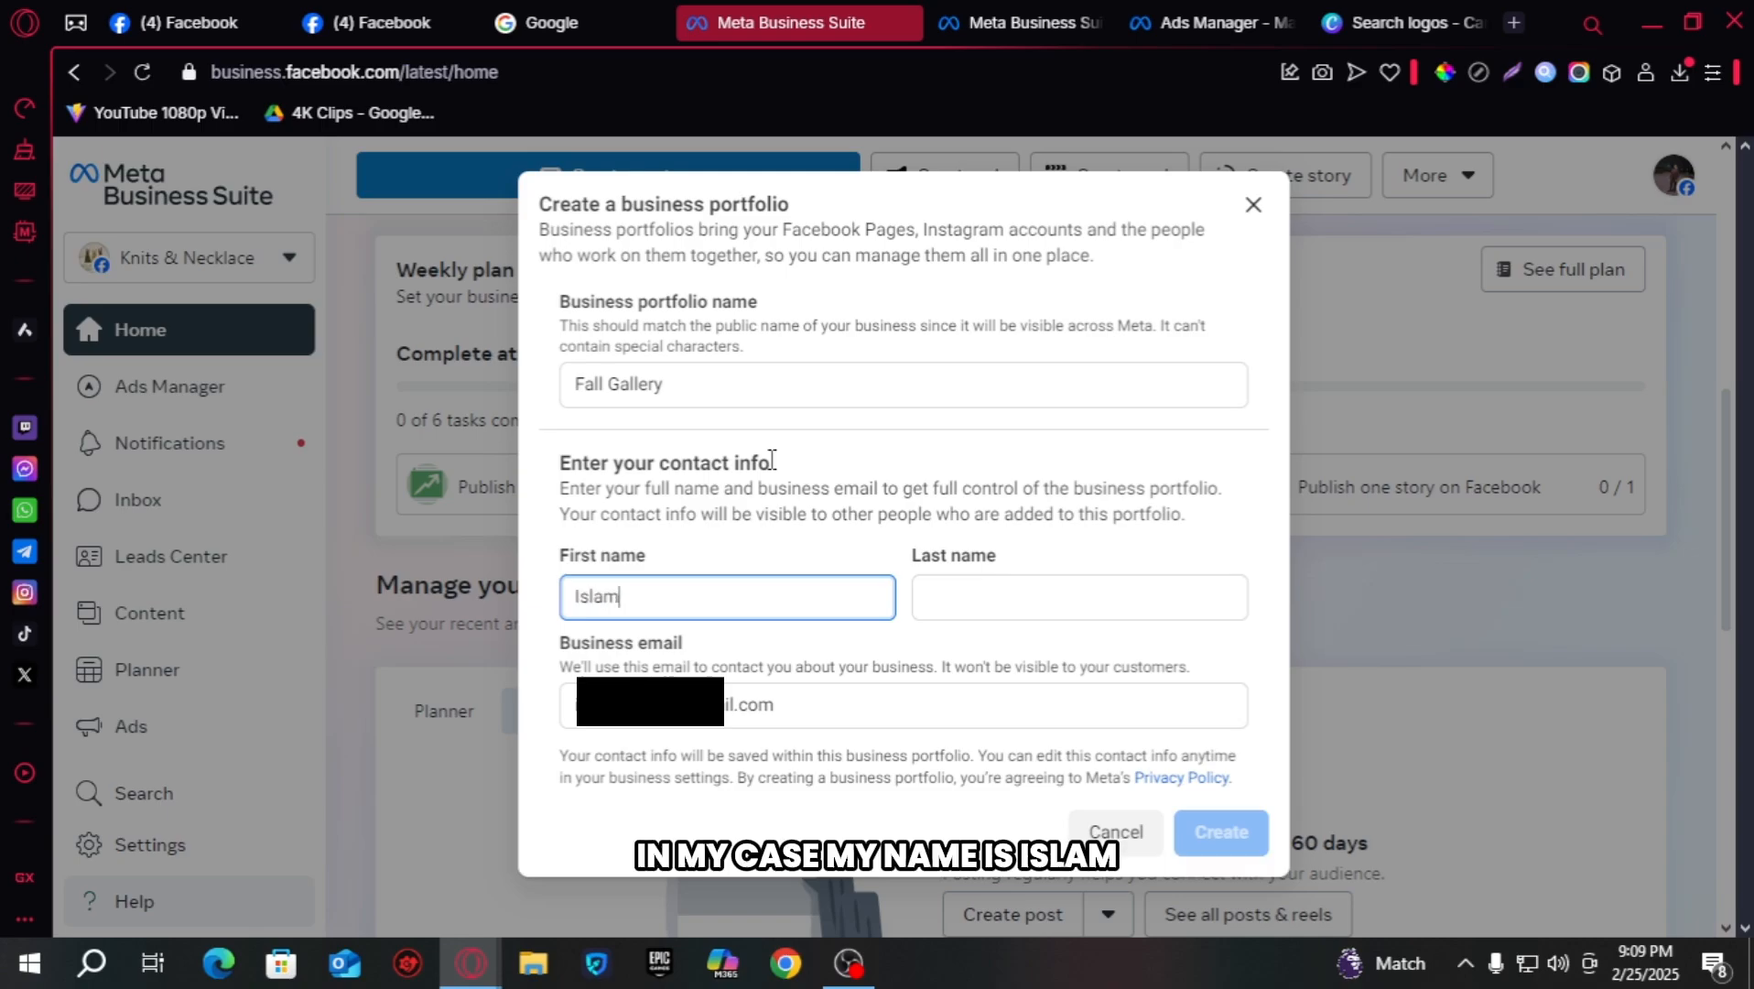
key("Tab")
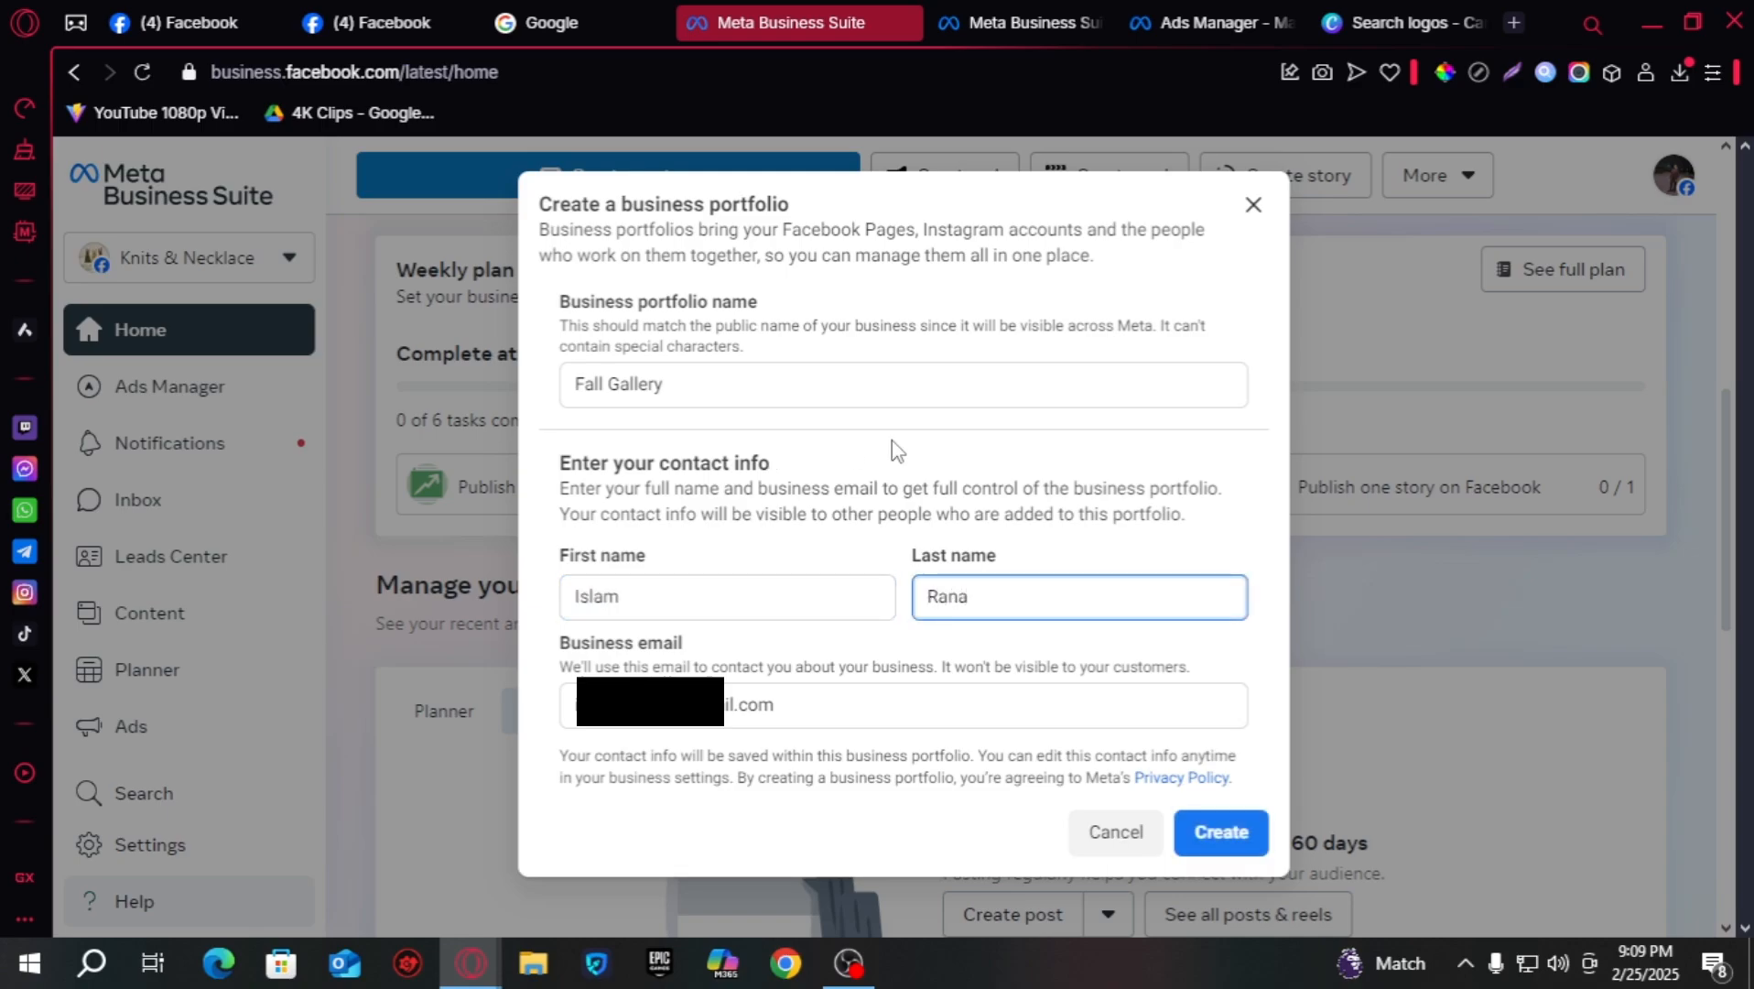
left_click(1263, 849)
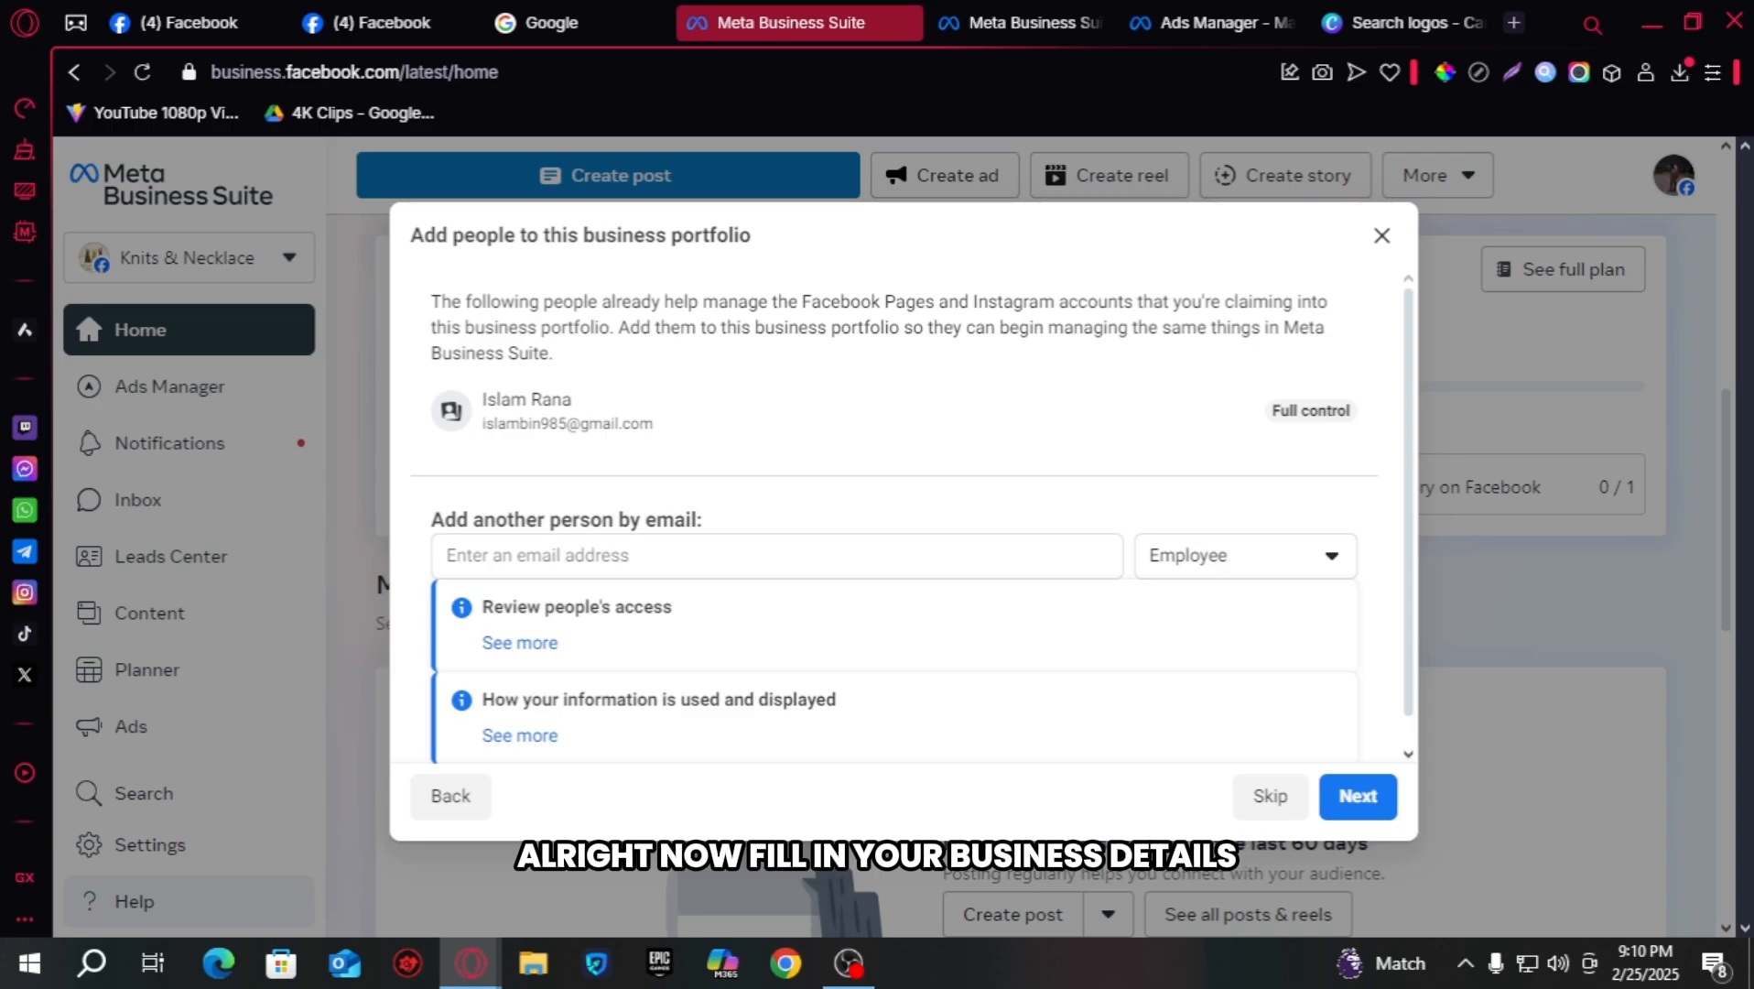
- Skip adding people and confirm the Fall Gallery portfolio
scroll(770, 414, "down", 1)
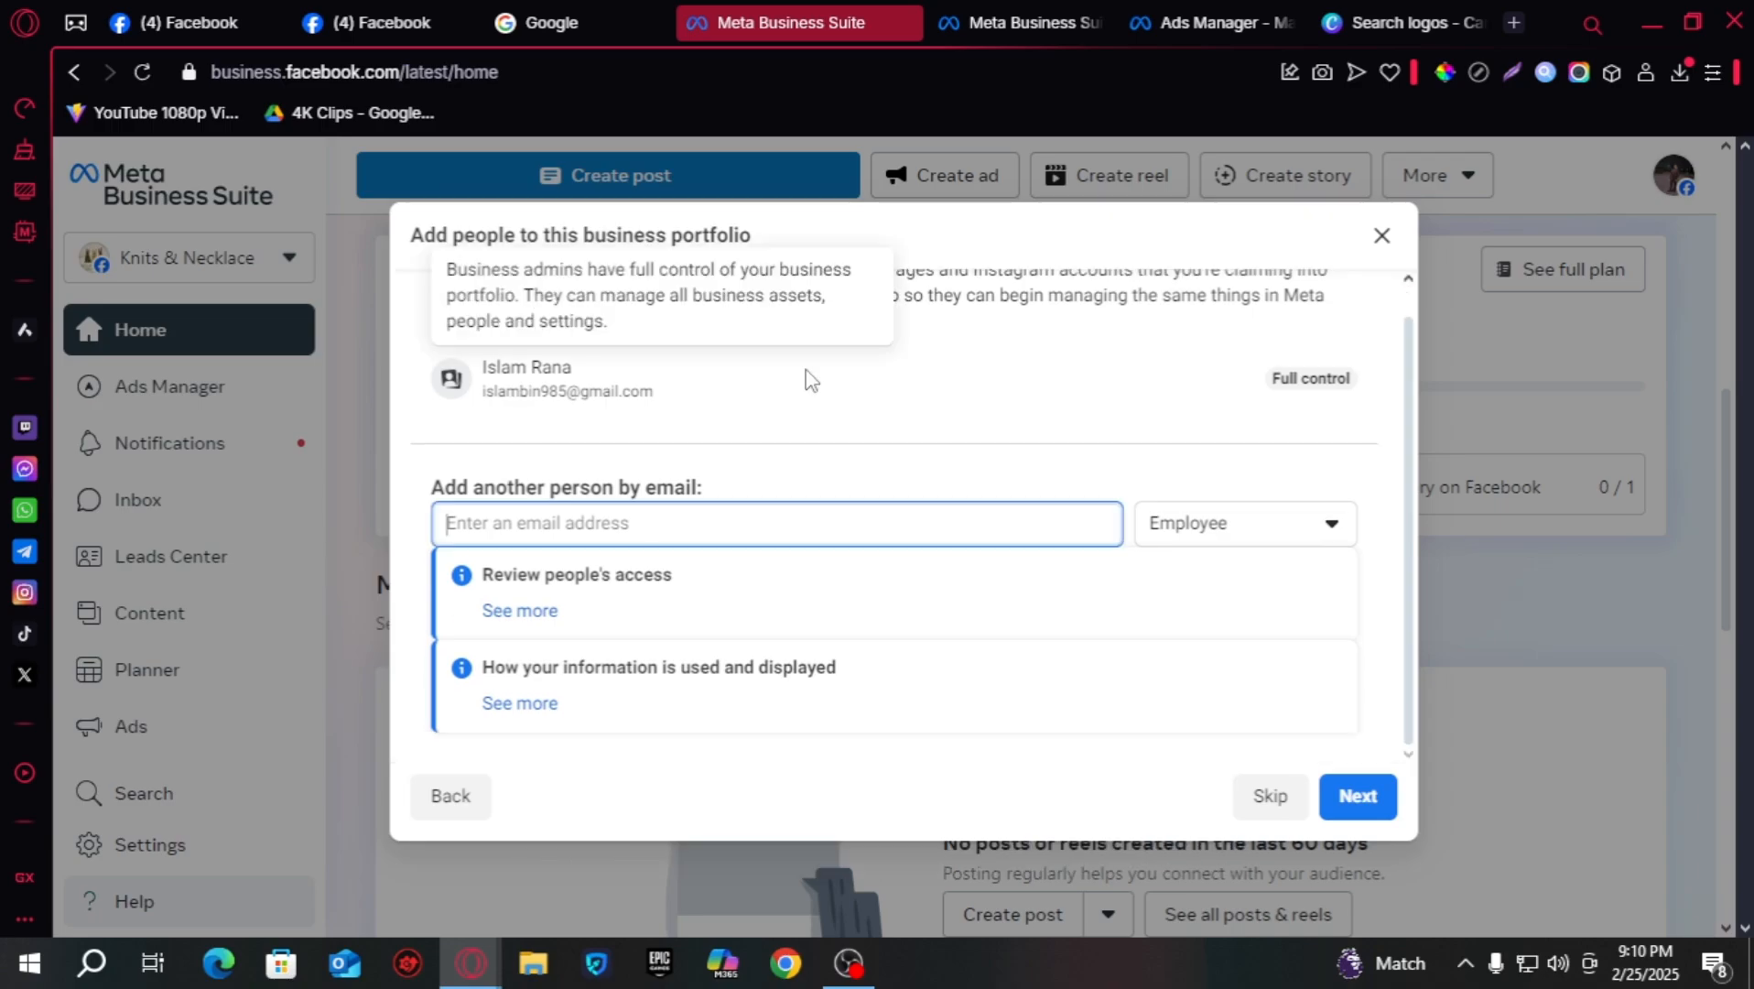
left_click_drag(740, 495, 432, 499)
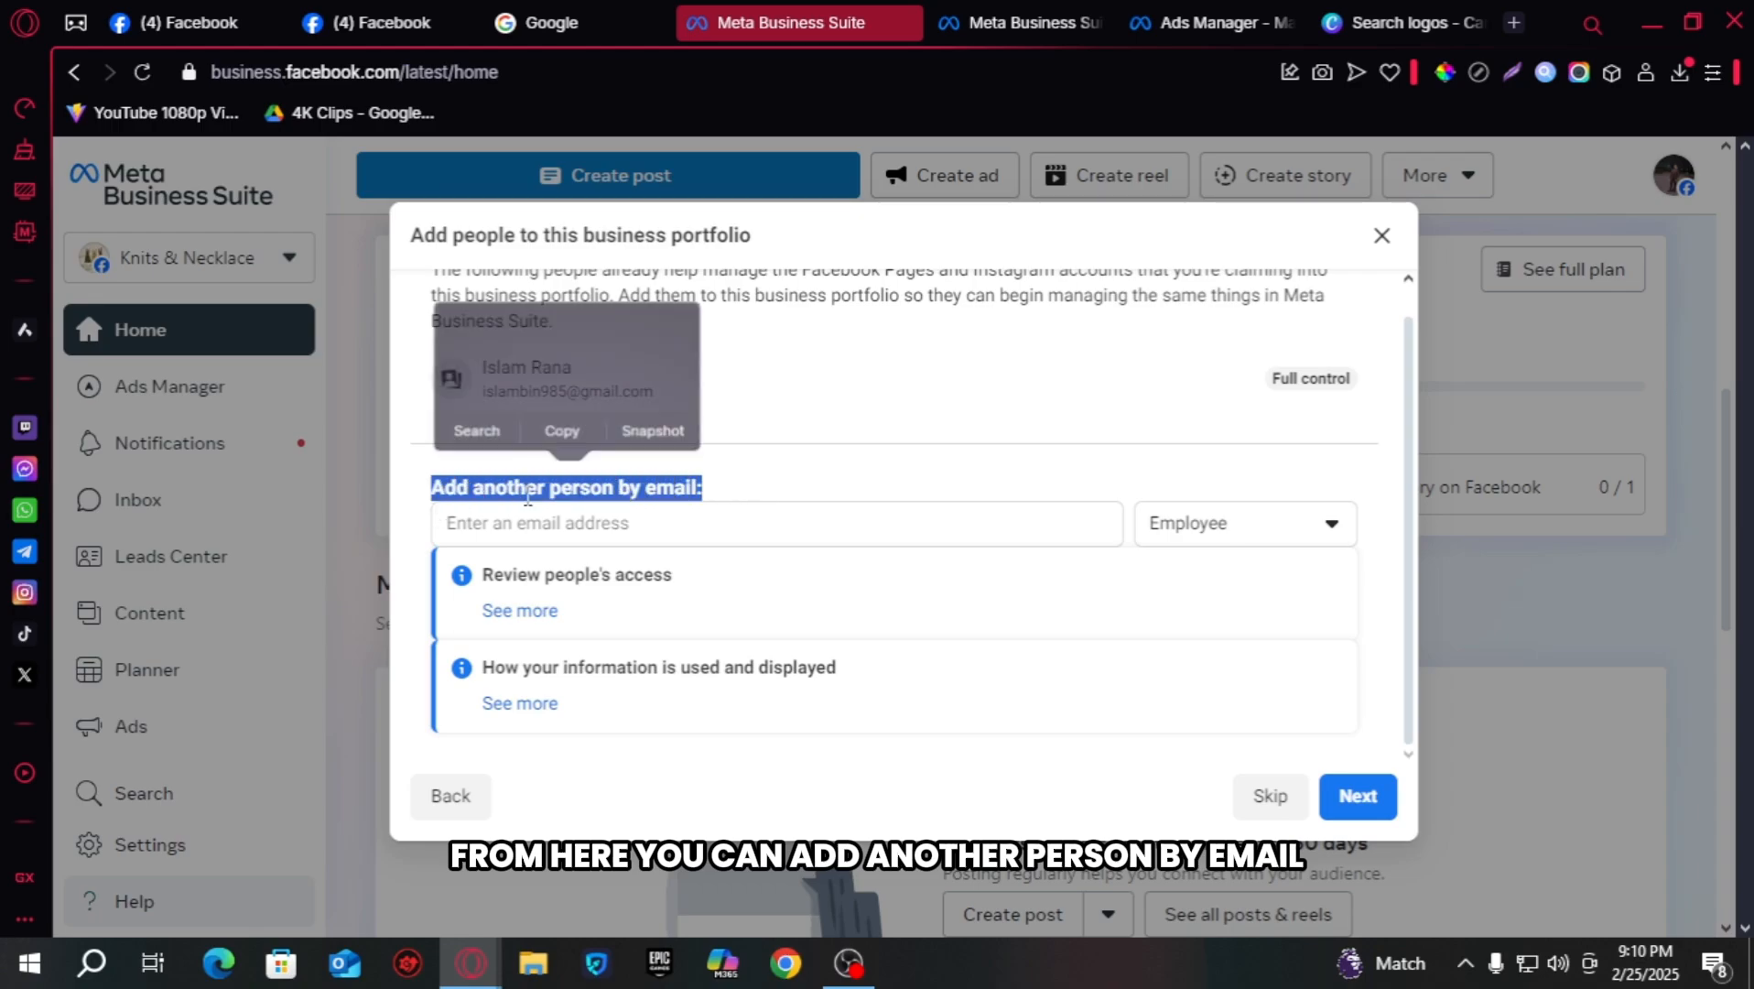
left_click(1353, 810)
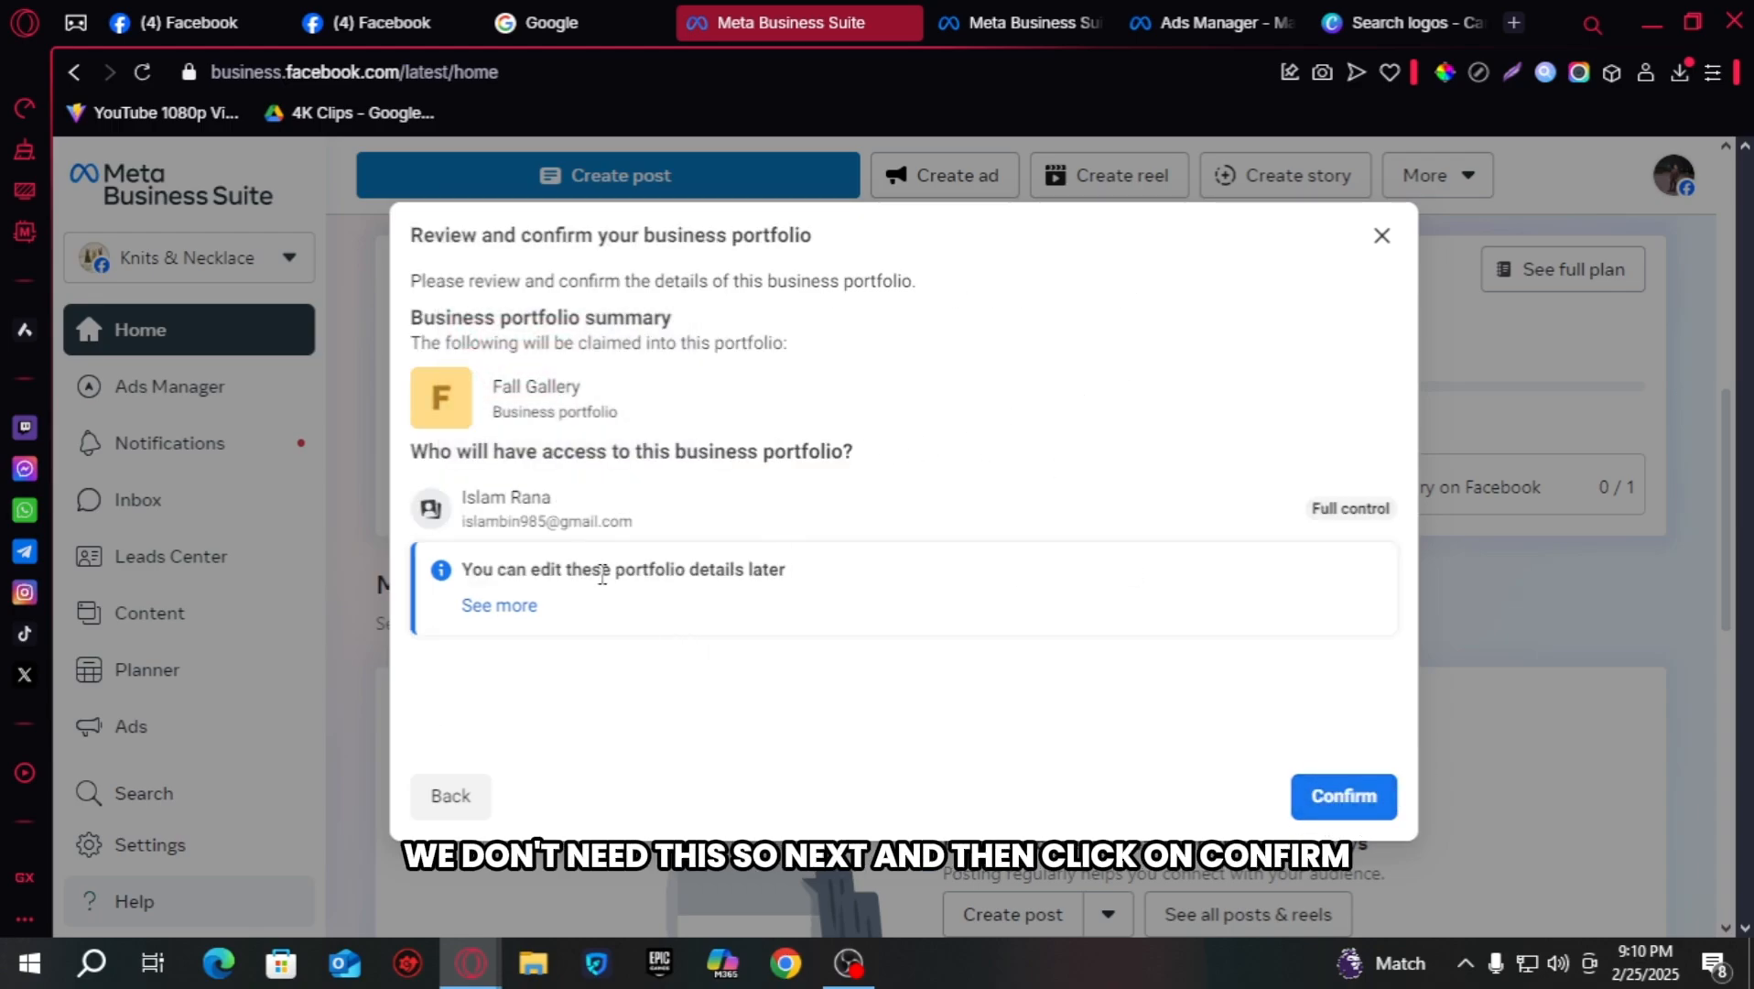
left_click(1377, 798)
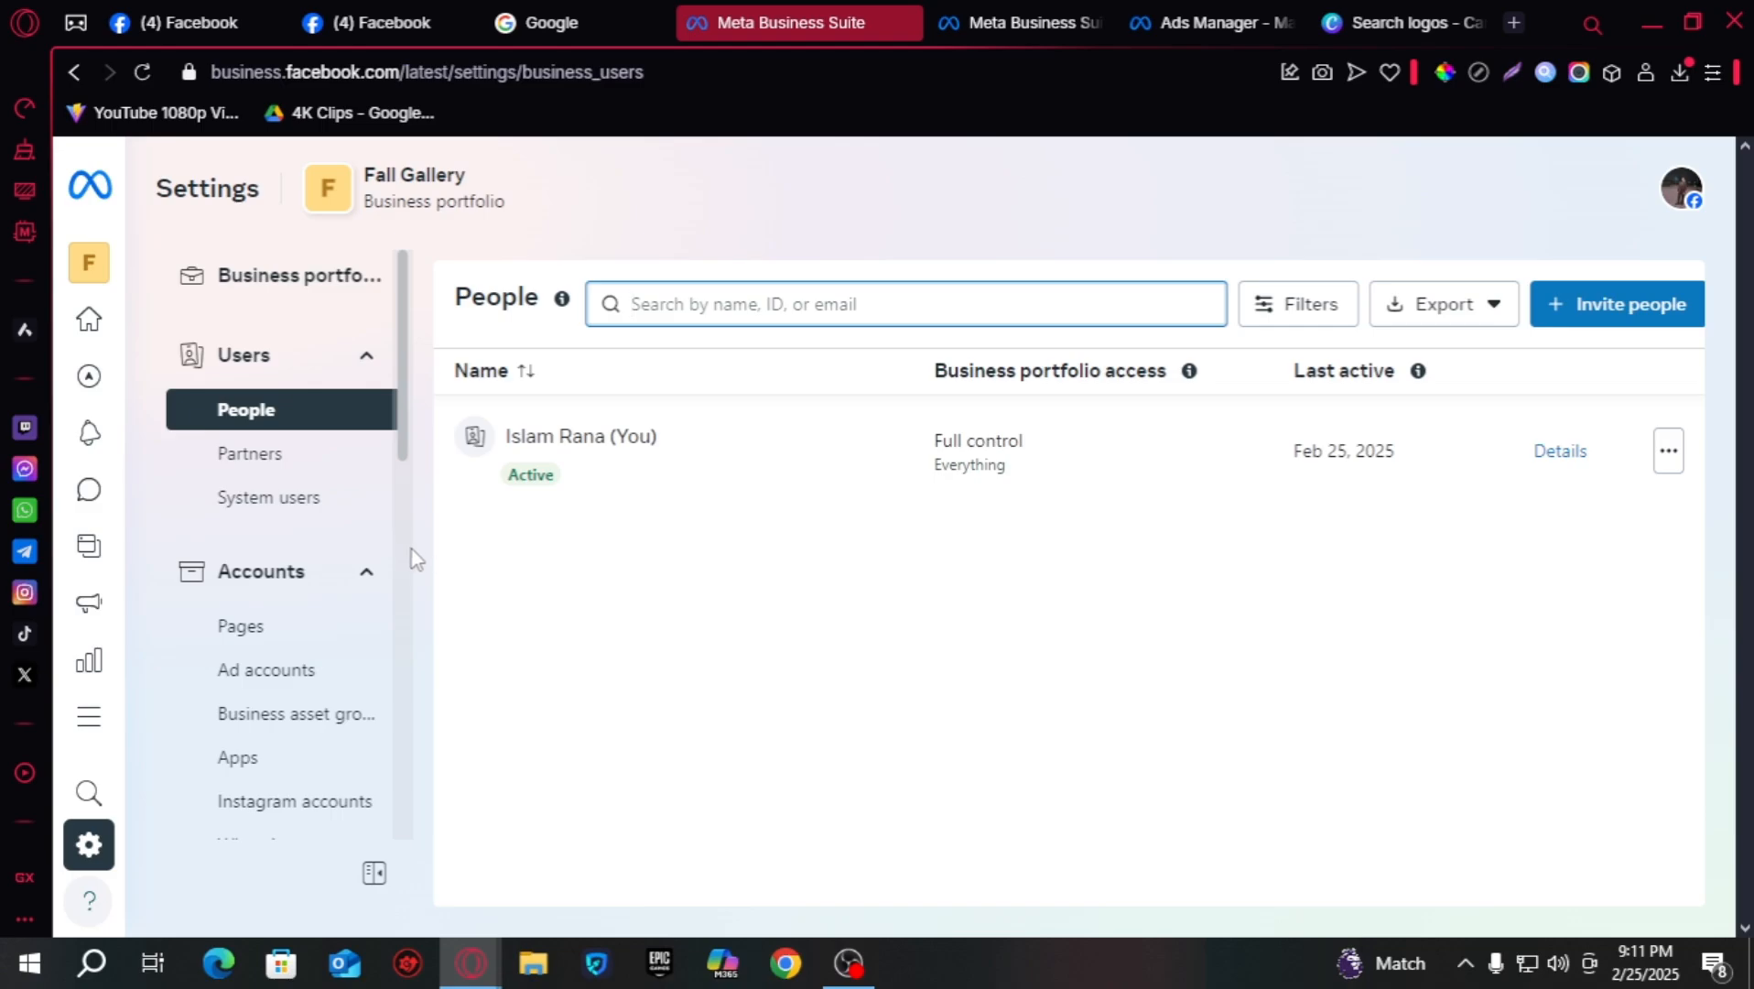
- Review the portfolio's Pages and People settings, ending on the empty Partners list
left_click(240, 628)
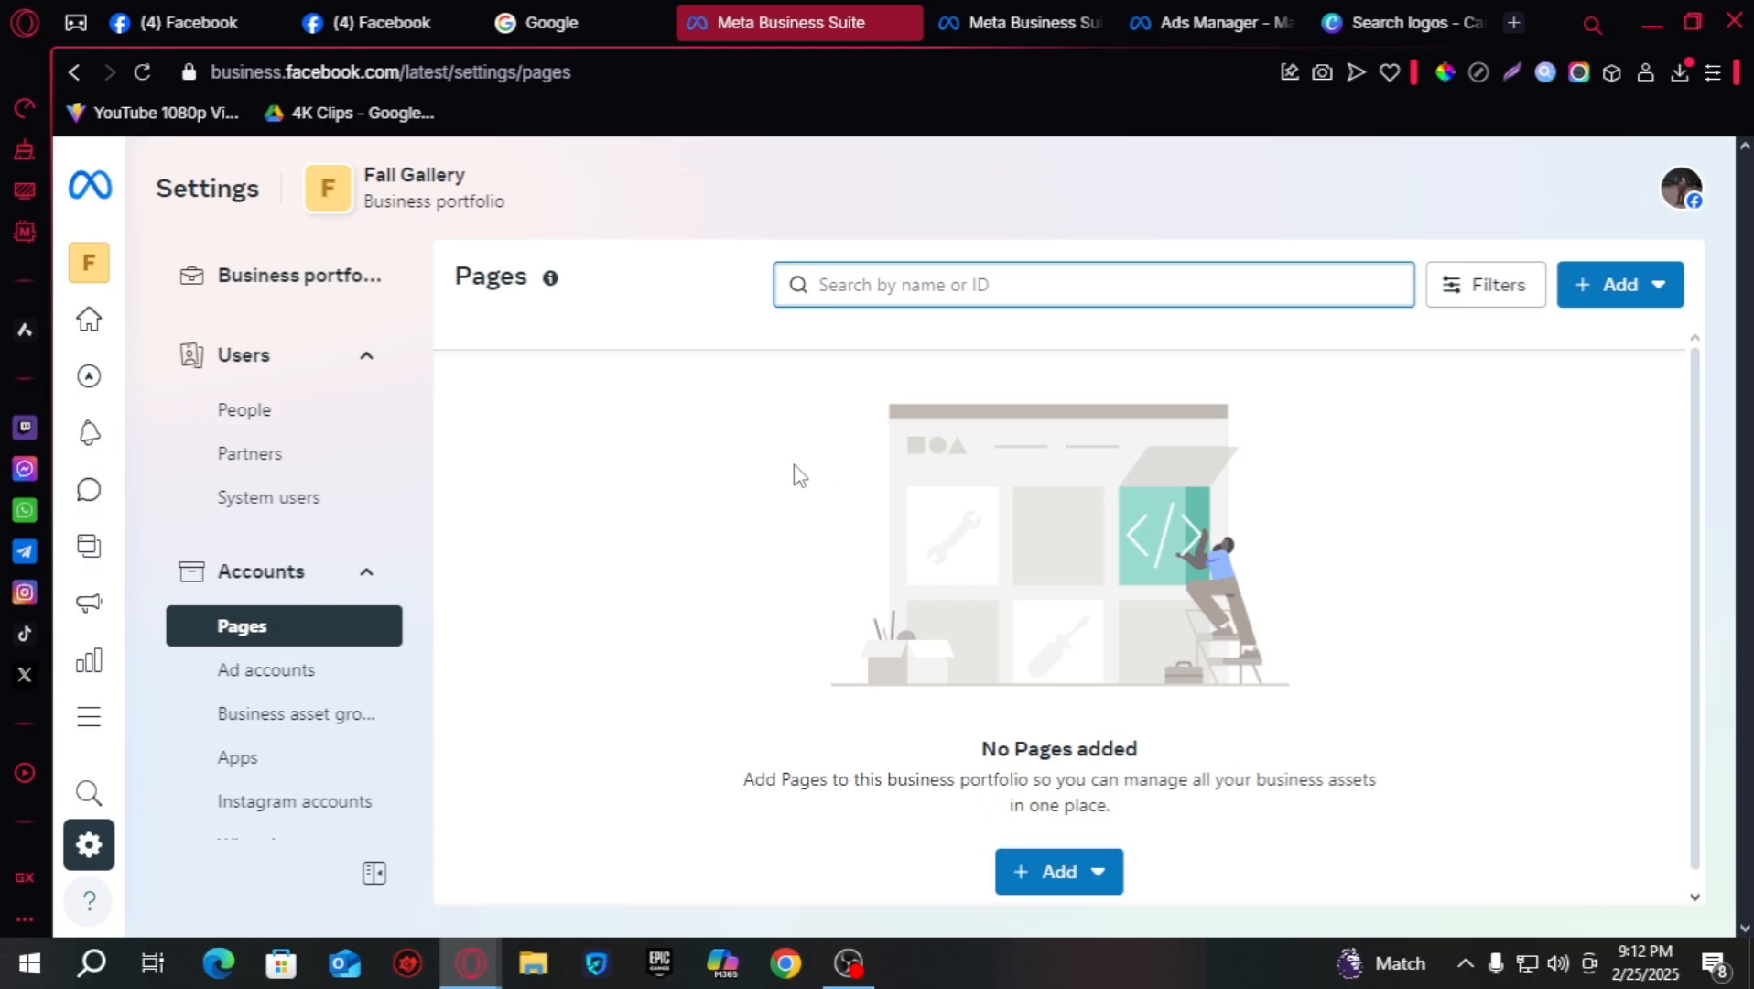
left_click(305, 416)
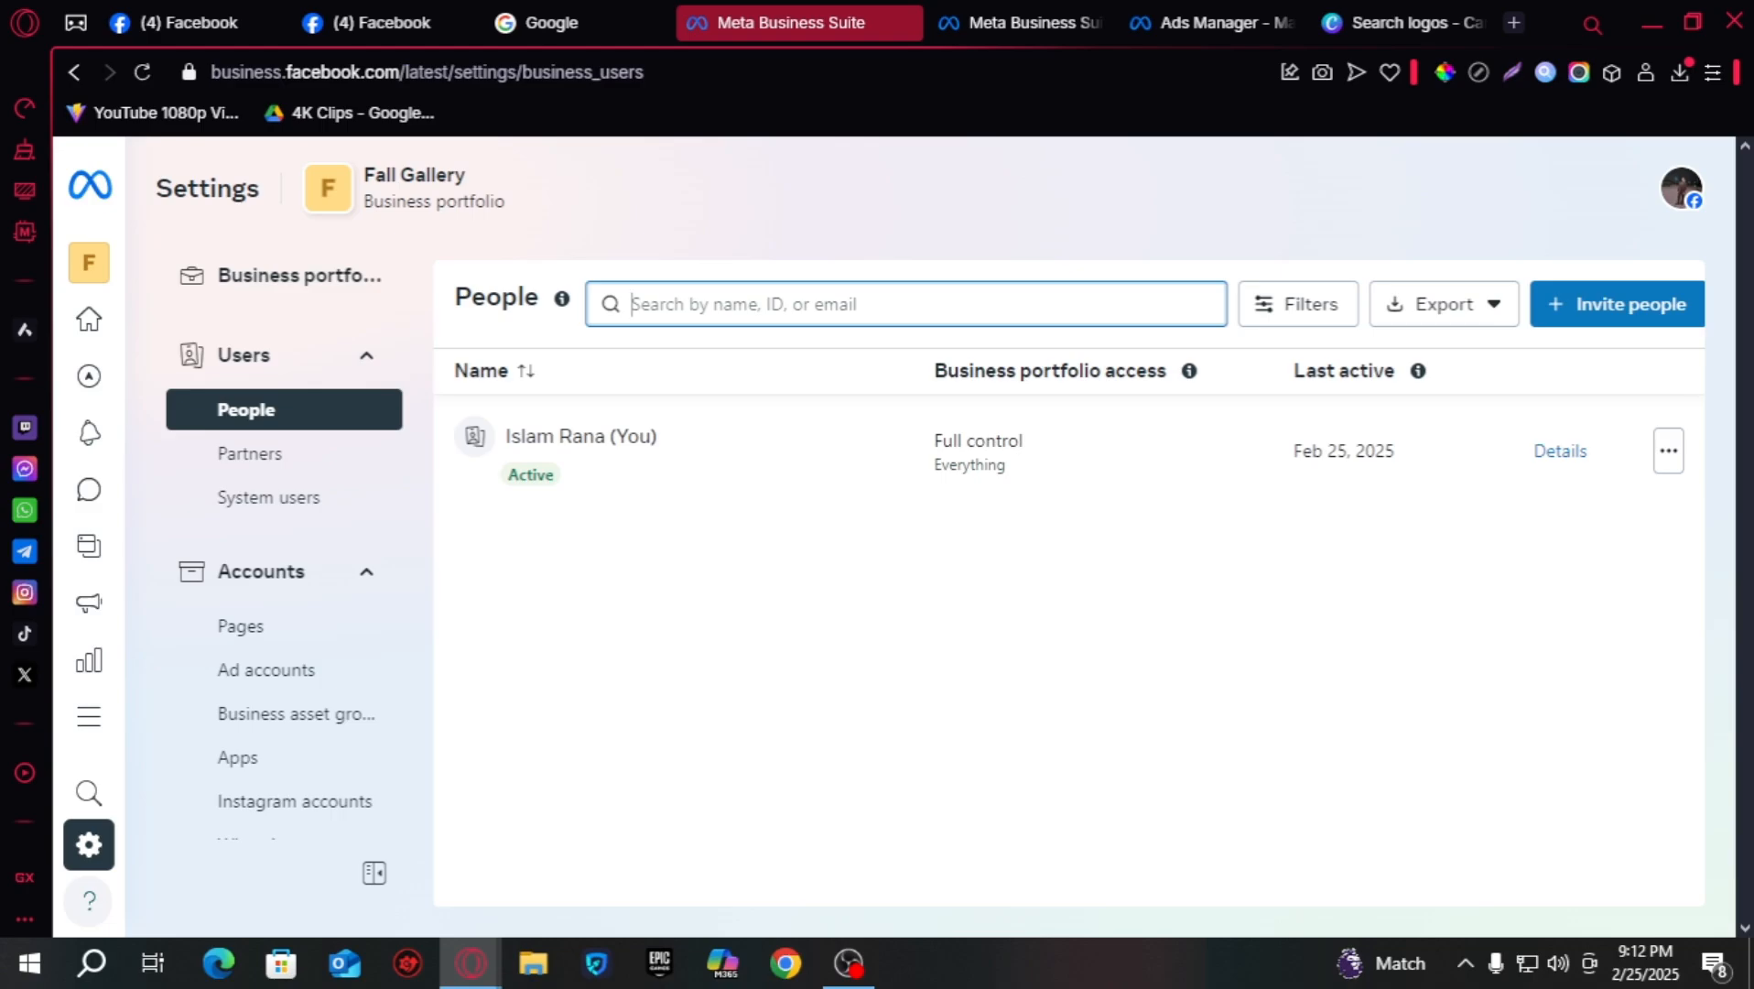
left_click(199, 455)
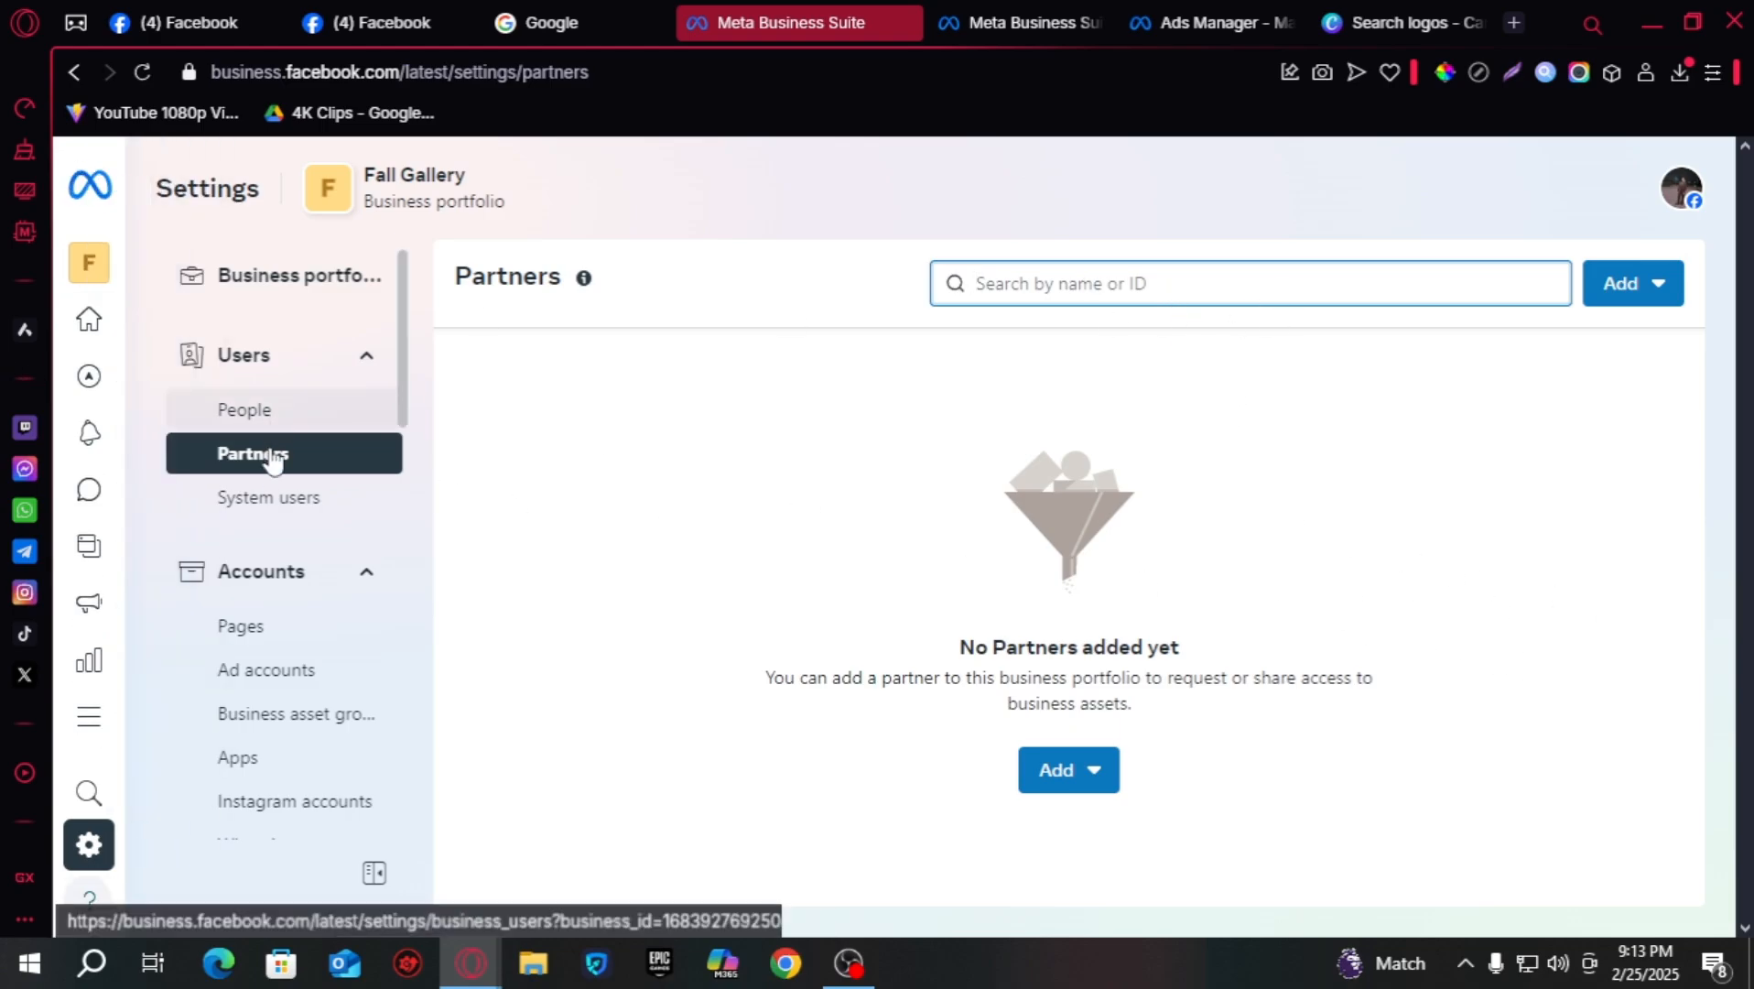
- View the System users and Pages settings, then the empty Ad accounts list
left_click(274, 499)
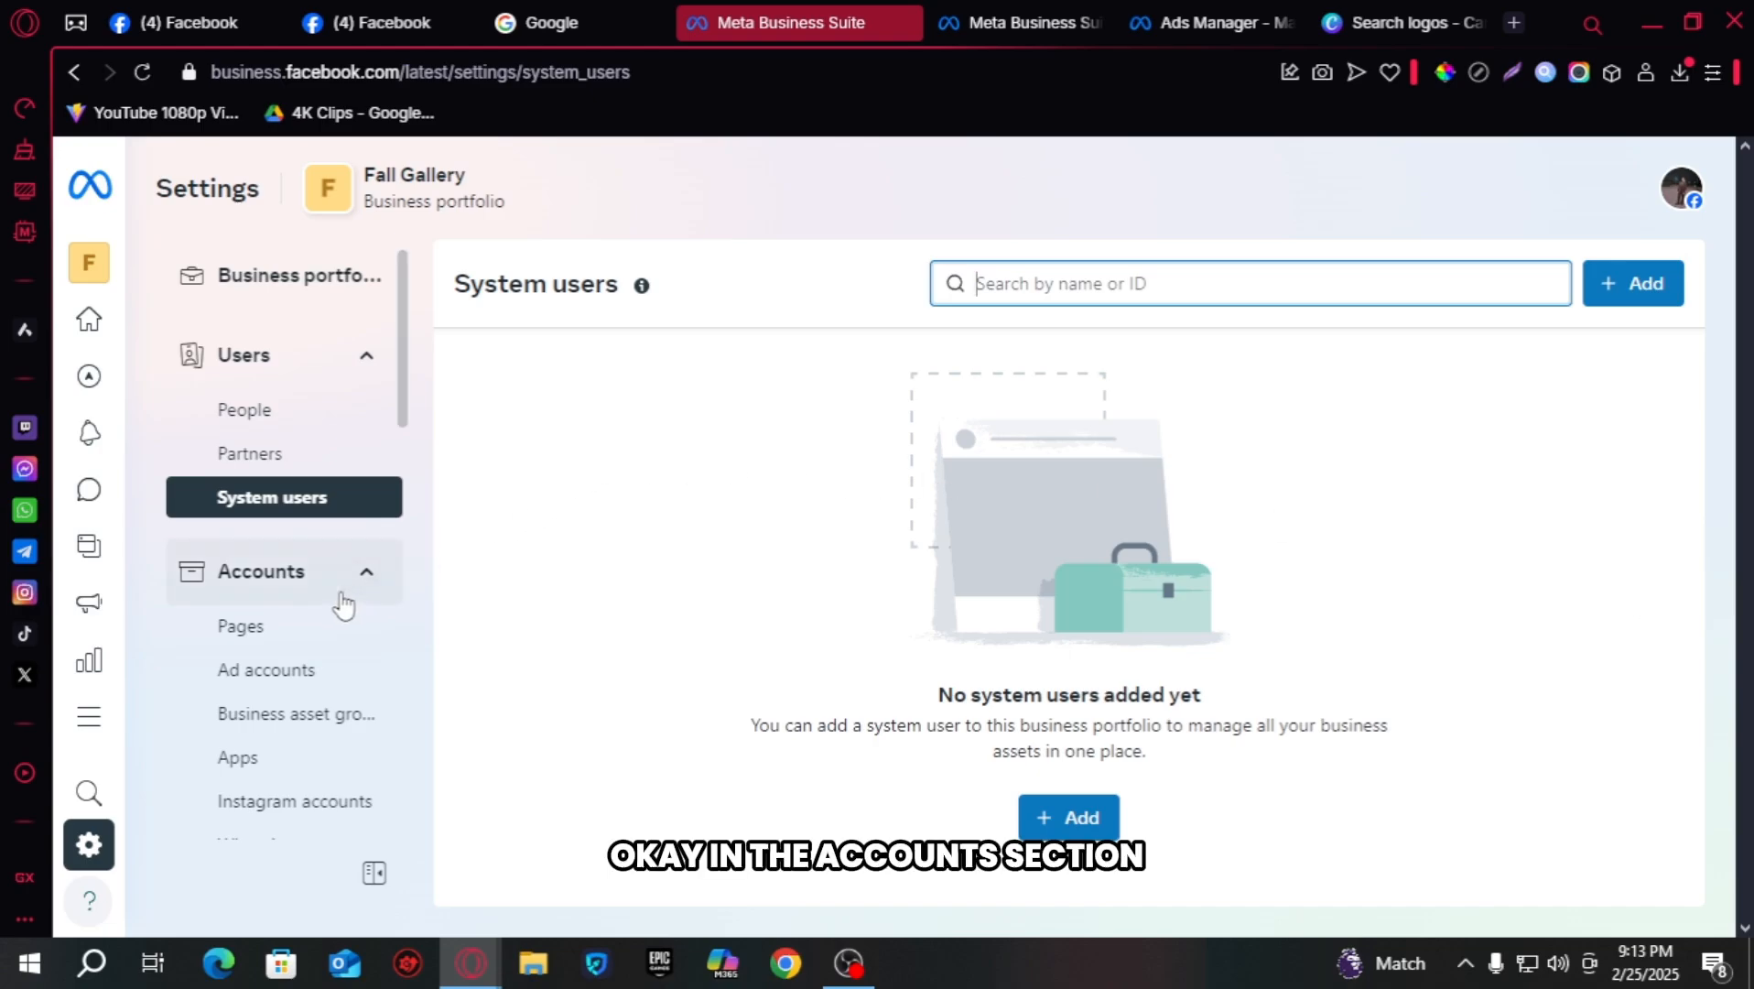
left_click(289, 627)
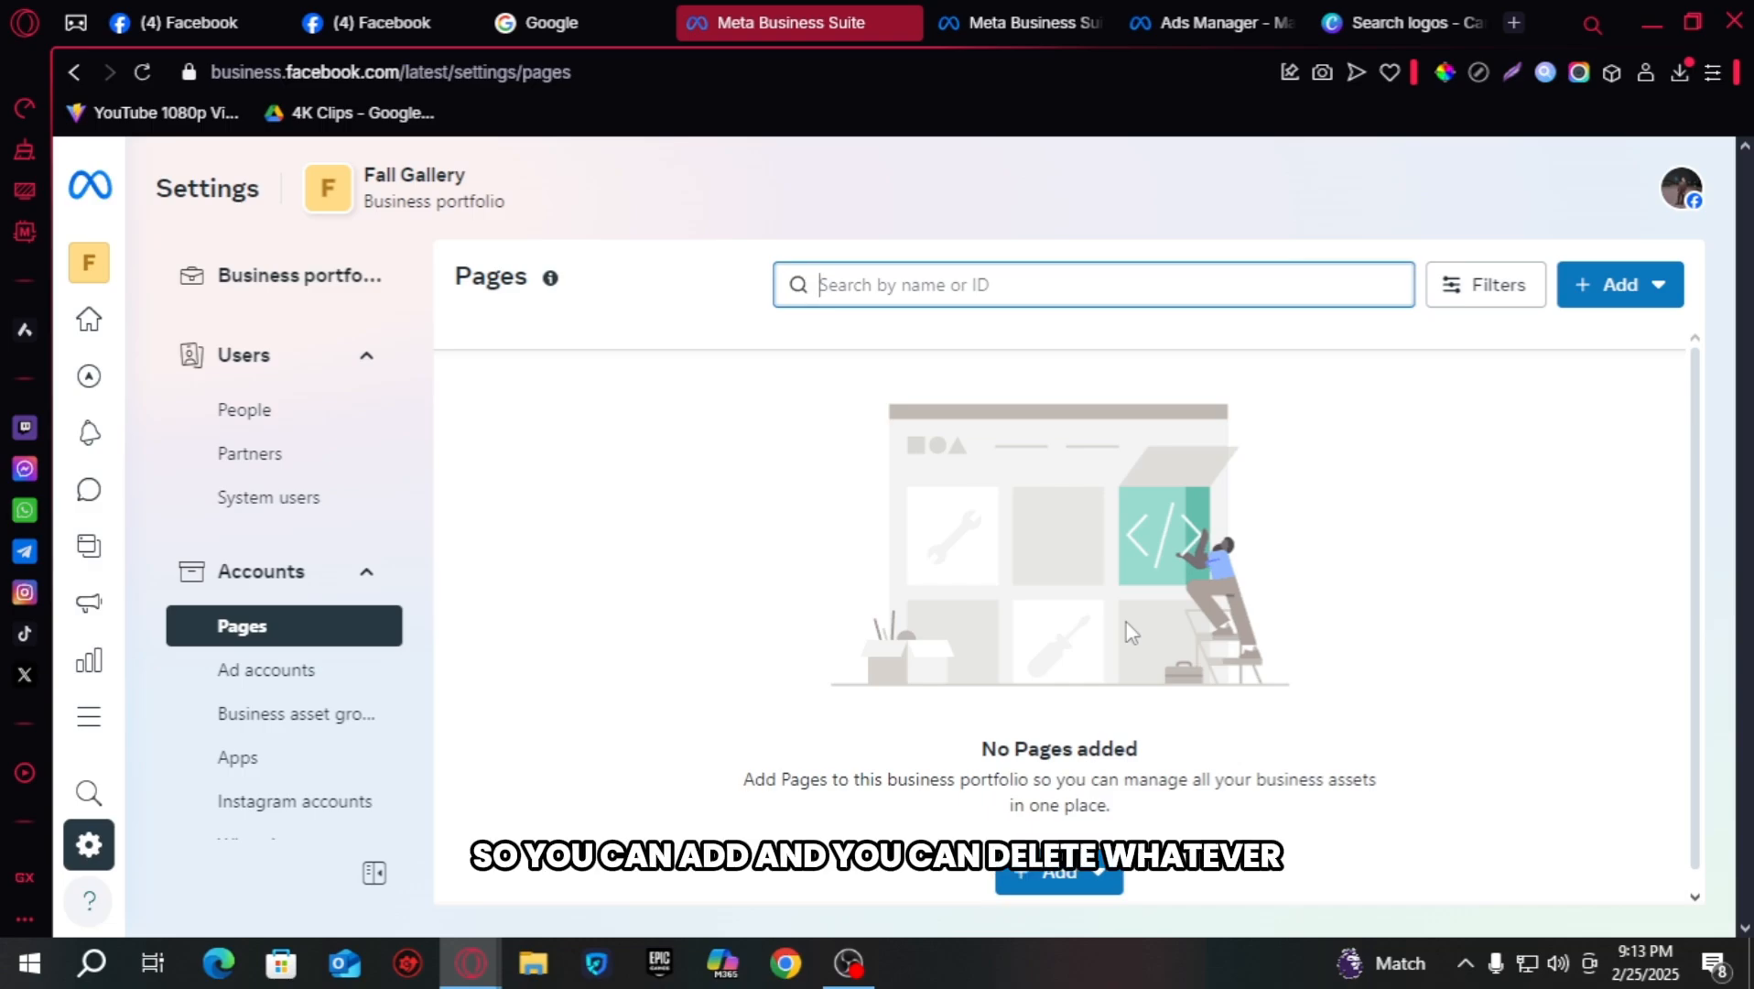
left_click(295, 673)
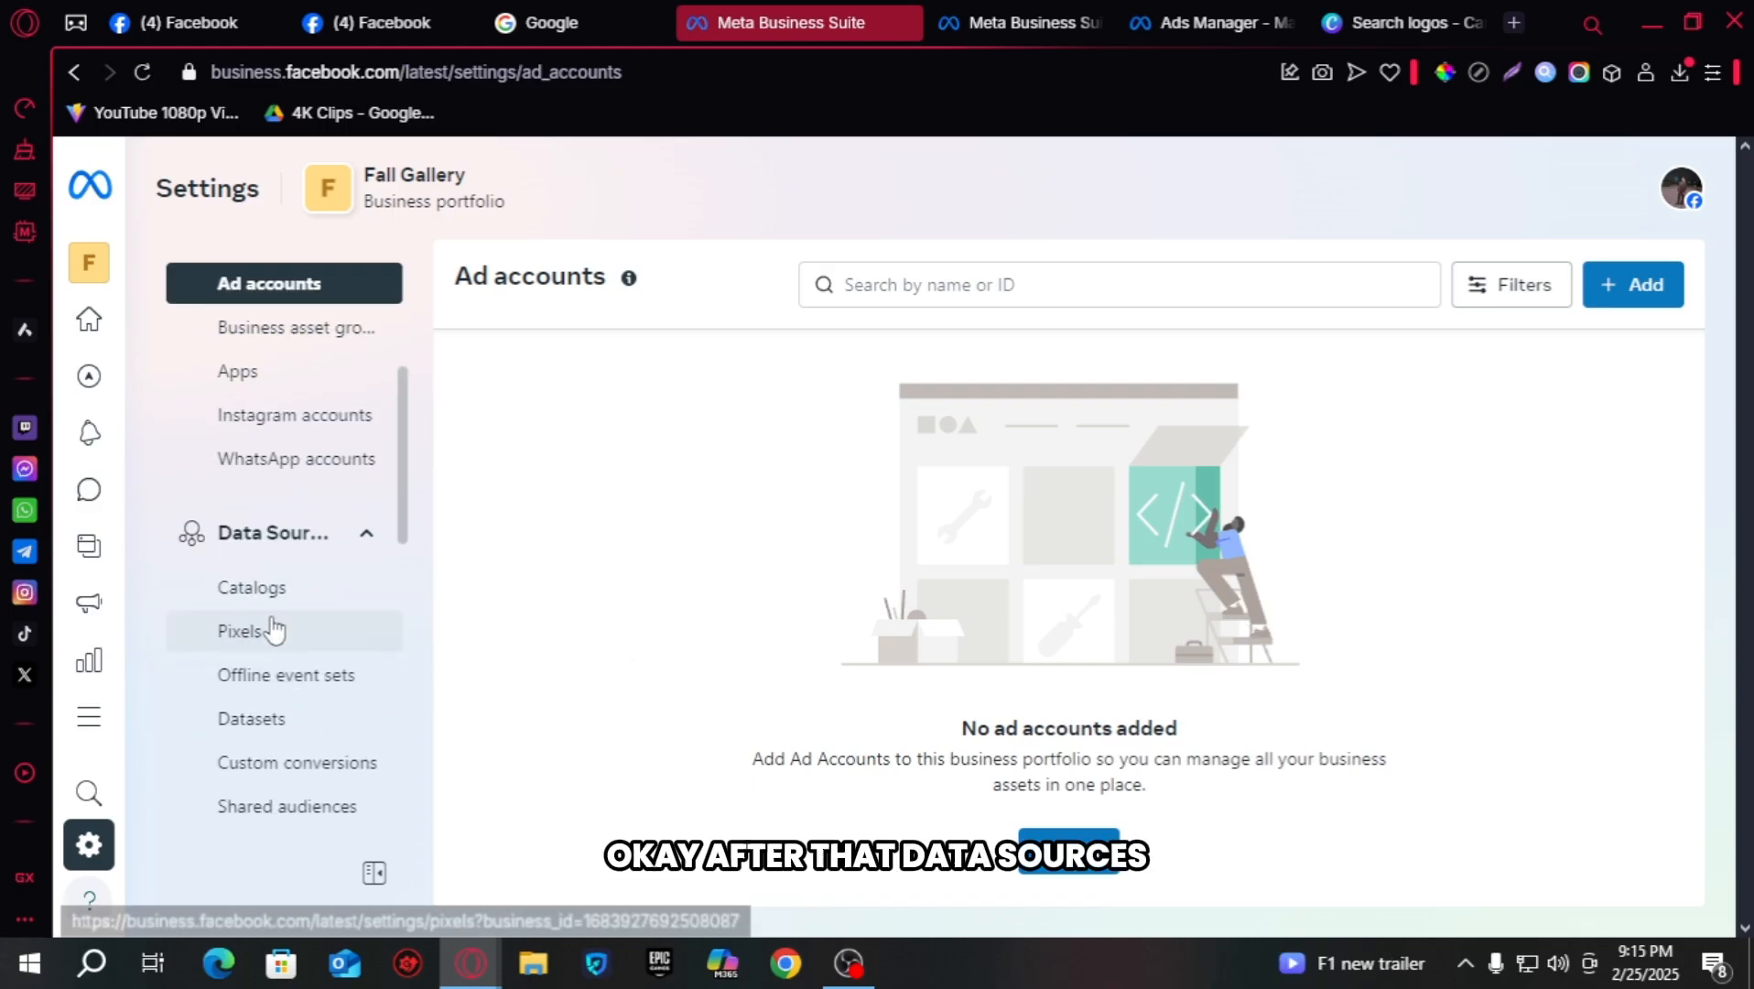
- Review the portfolio's Pixels and Datasets pages under Data Sources
left_click(345, 535)
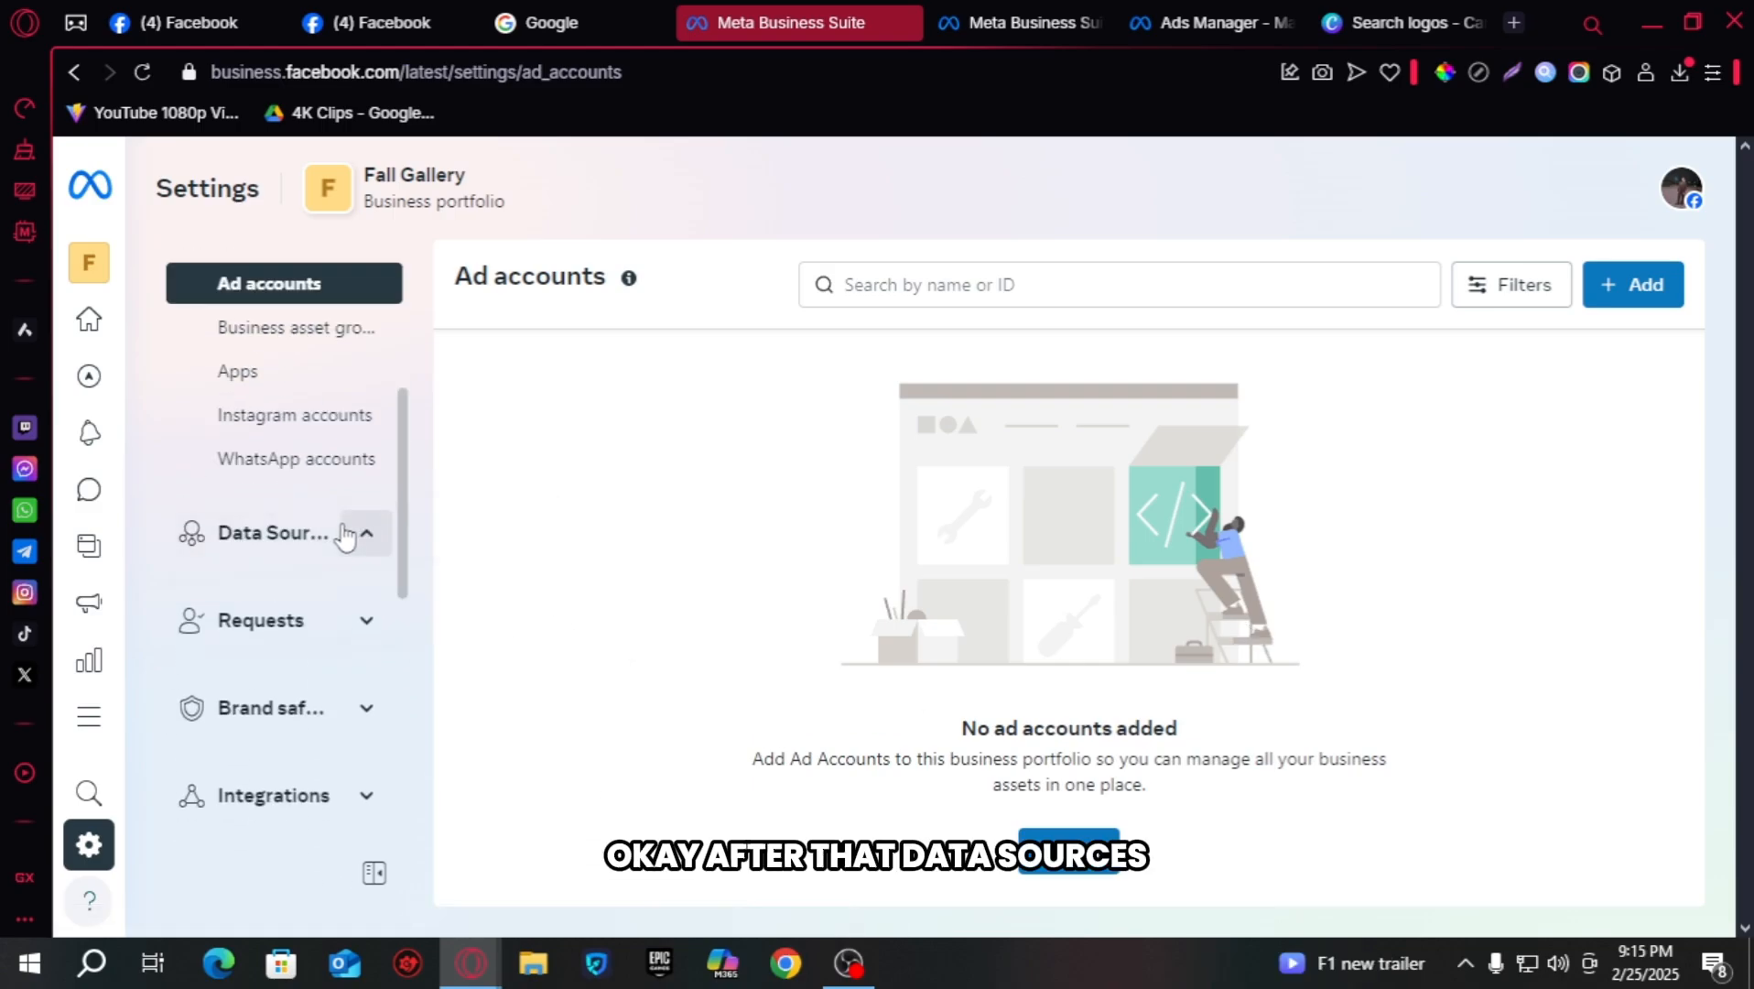
left_click(346, 535)
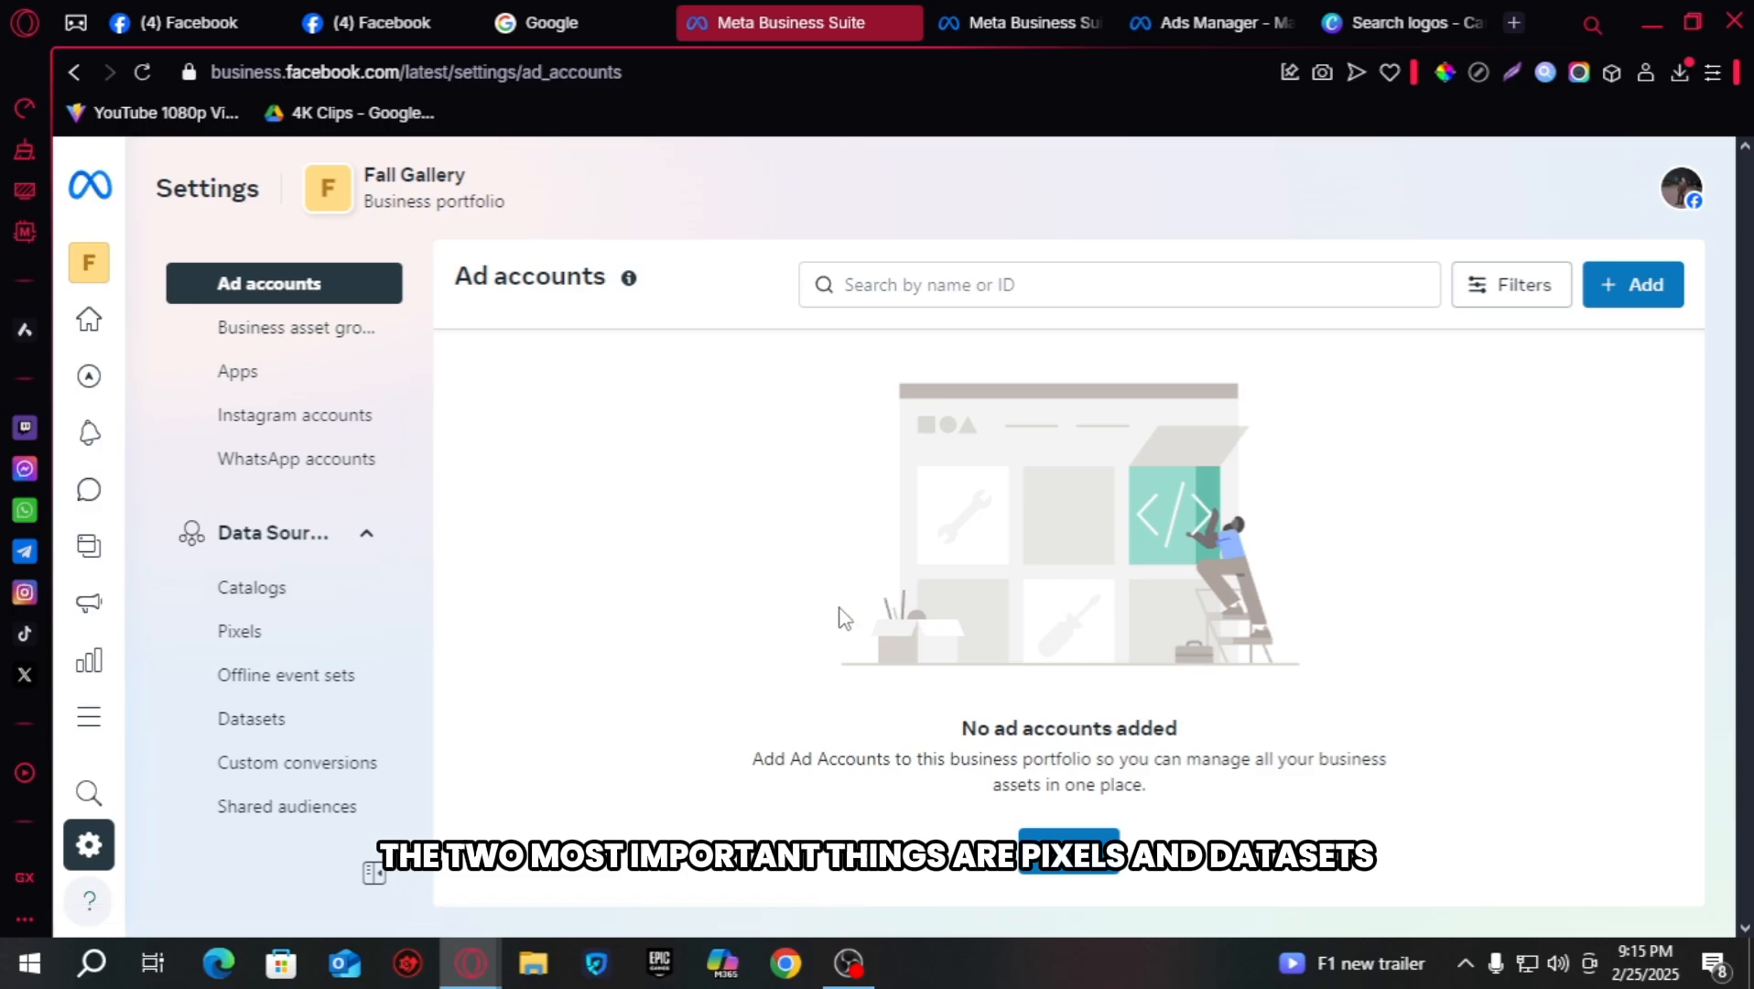
left_click(238, 632)
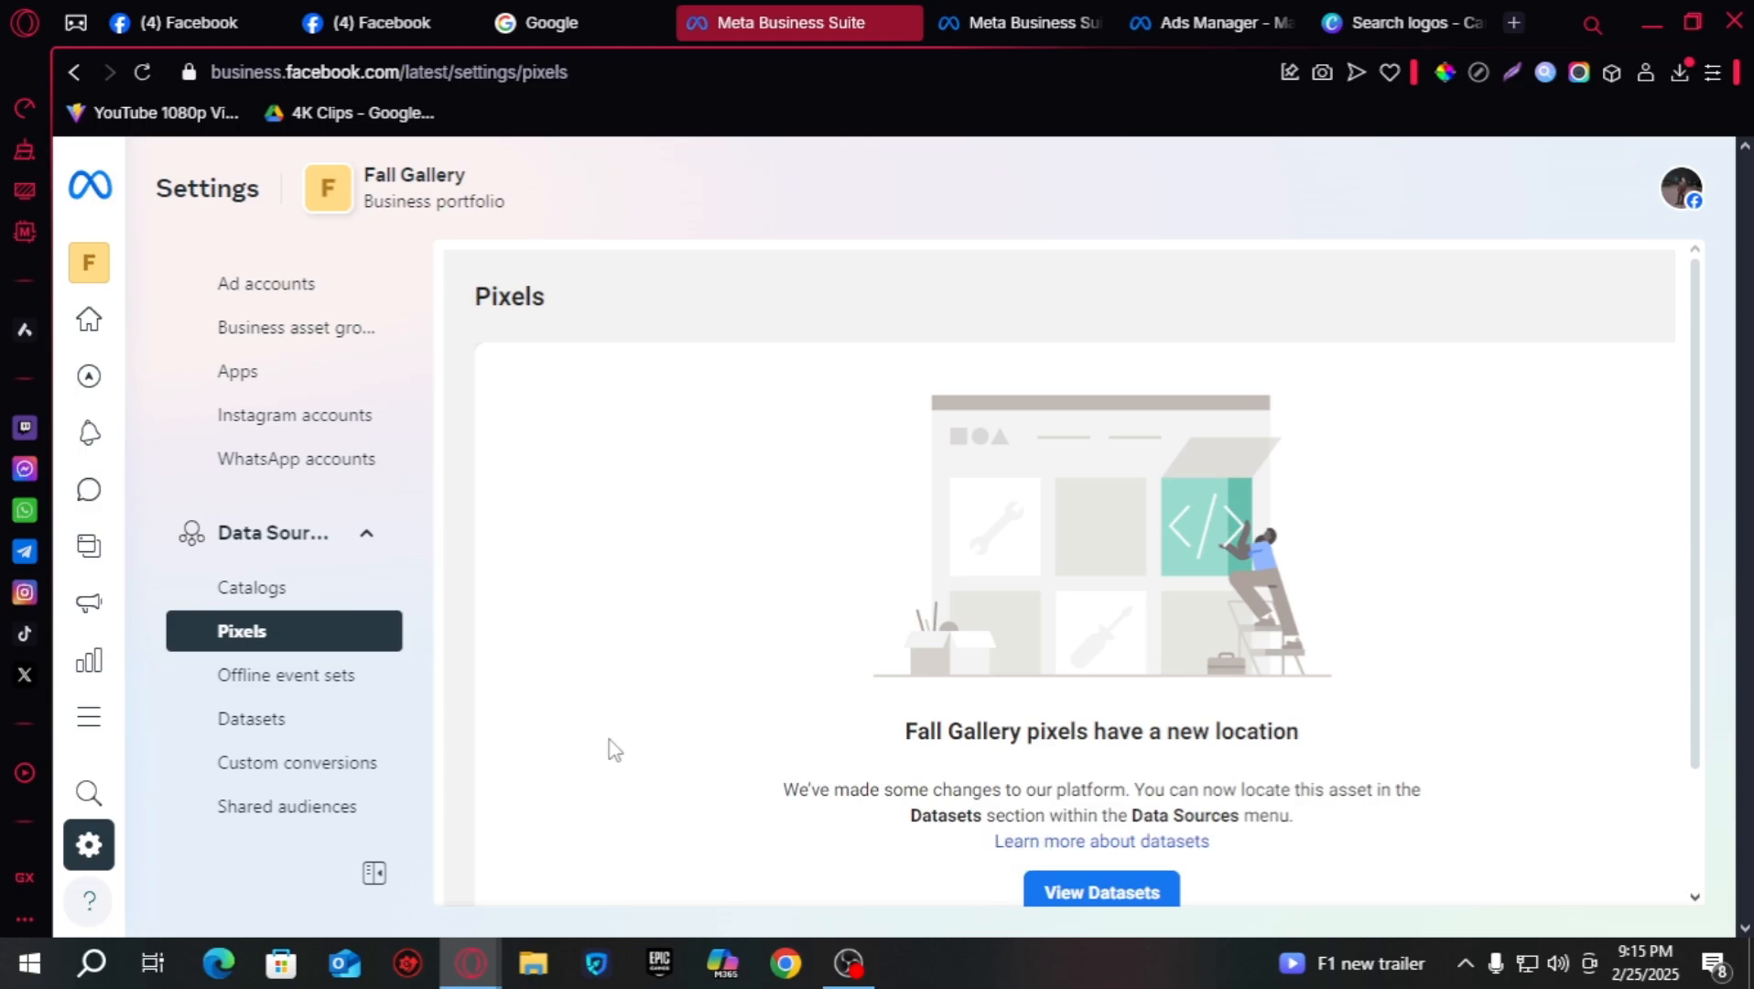
left_click(325, 727)
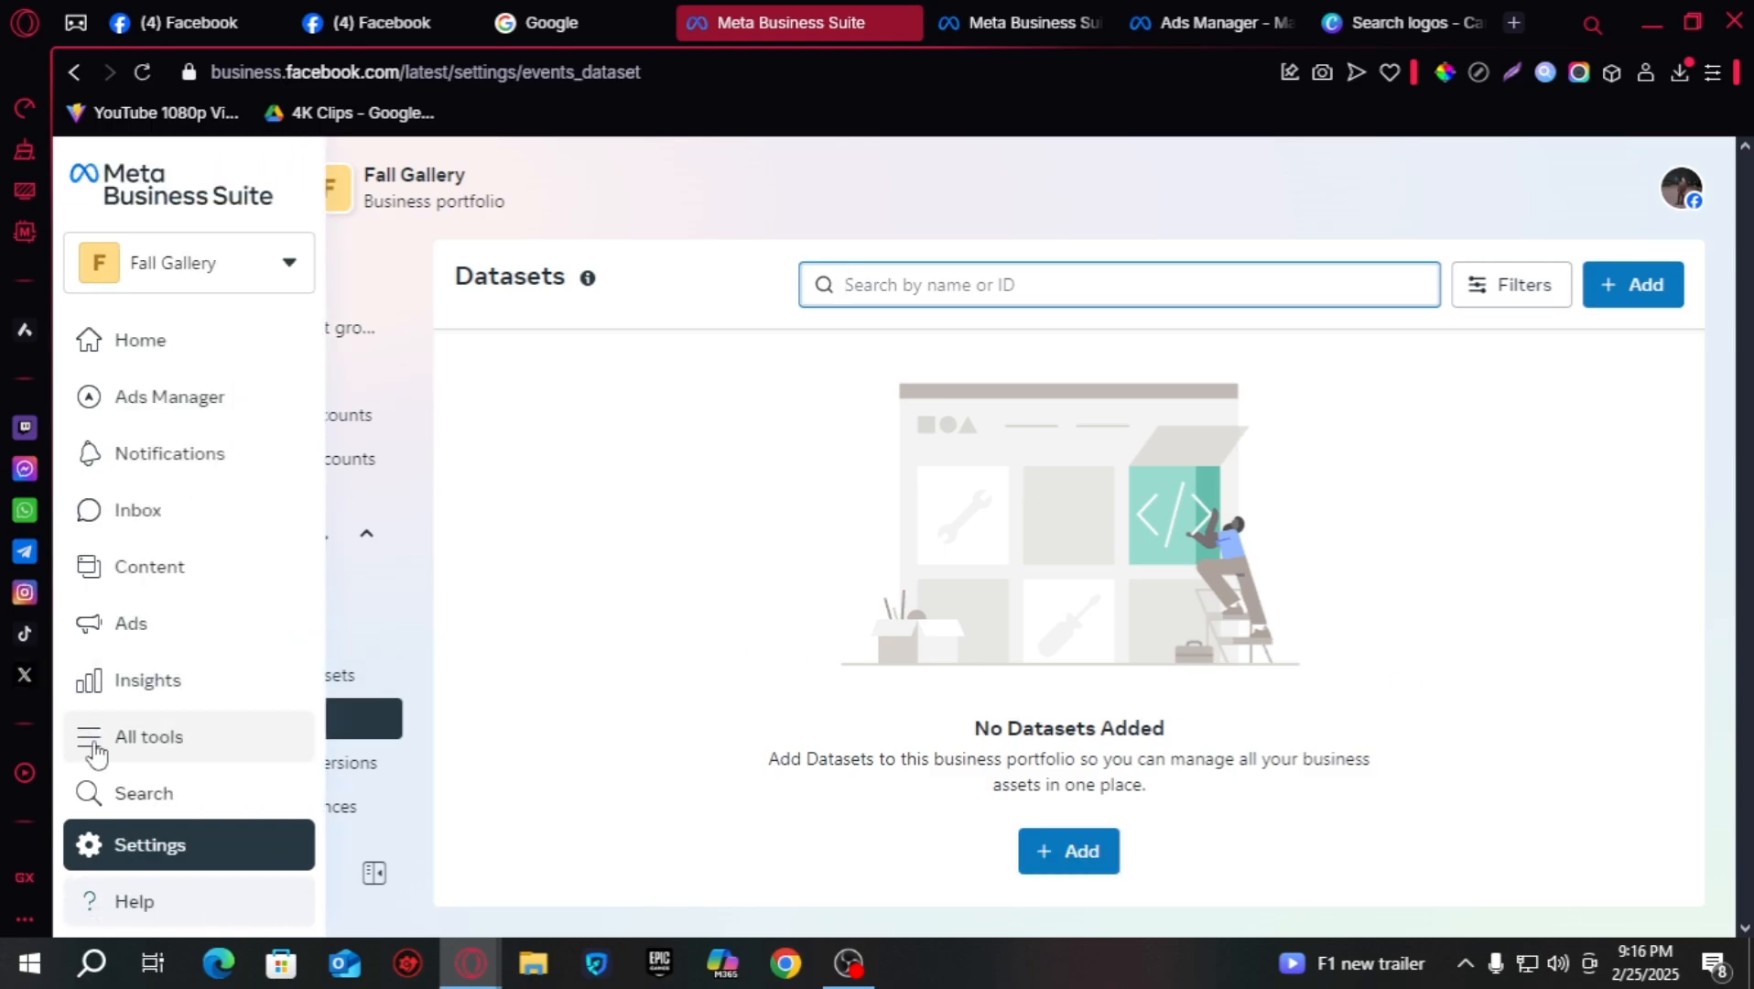
- View the full business tools list, then bring up the ORIUS Clothing campaigns in Ads Manager
left_click(87, 749)
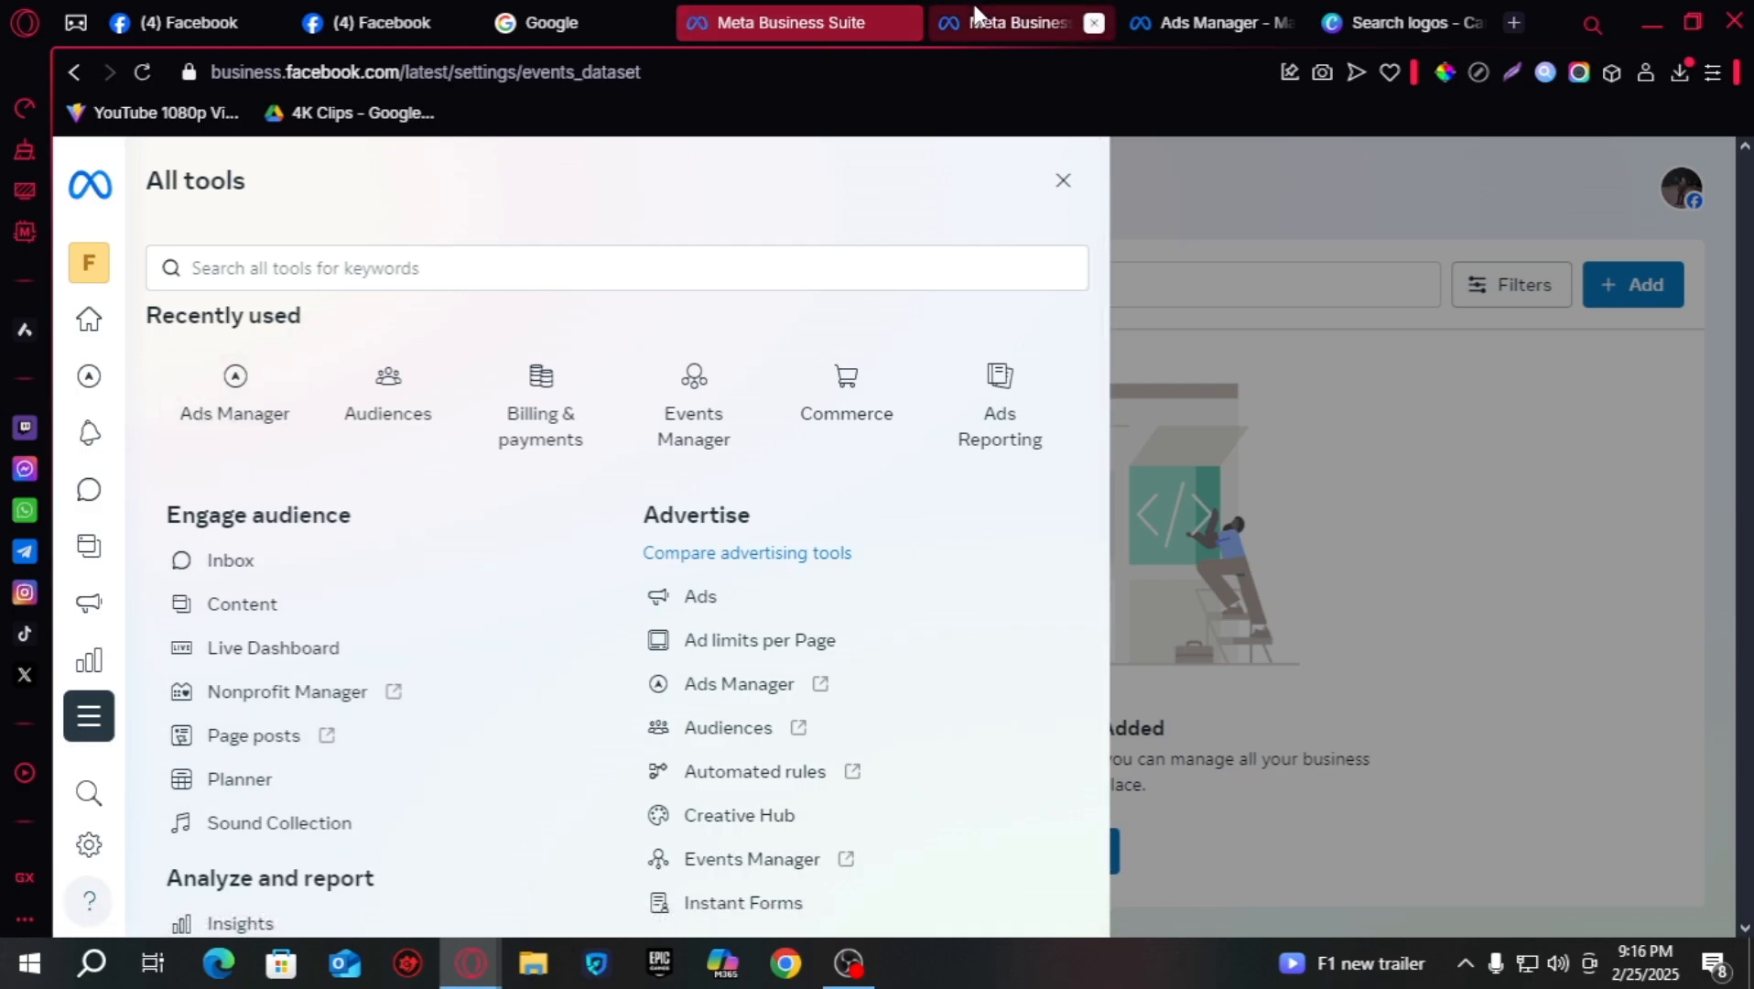
left_click(1017, 22)
left_click(1169, 9)
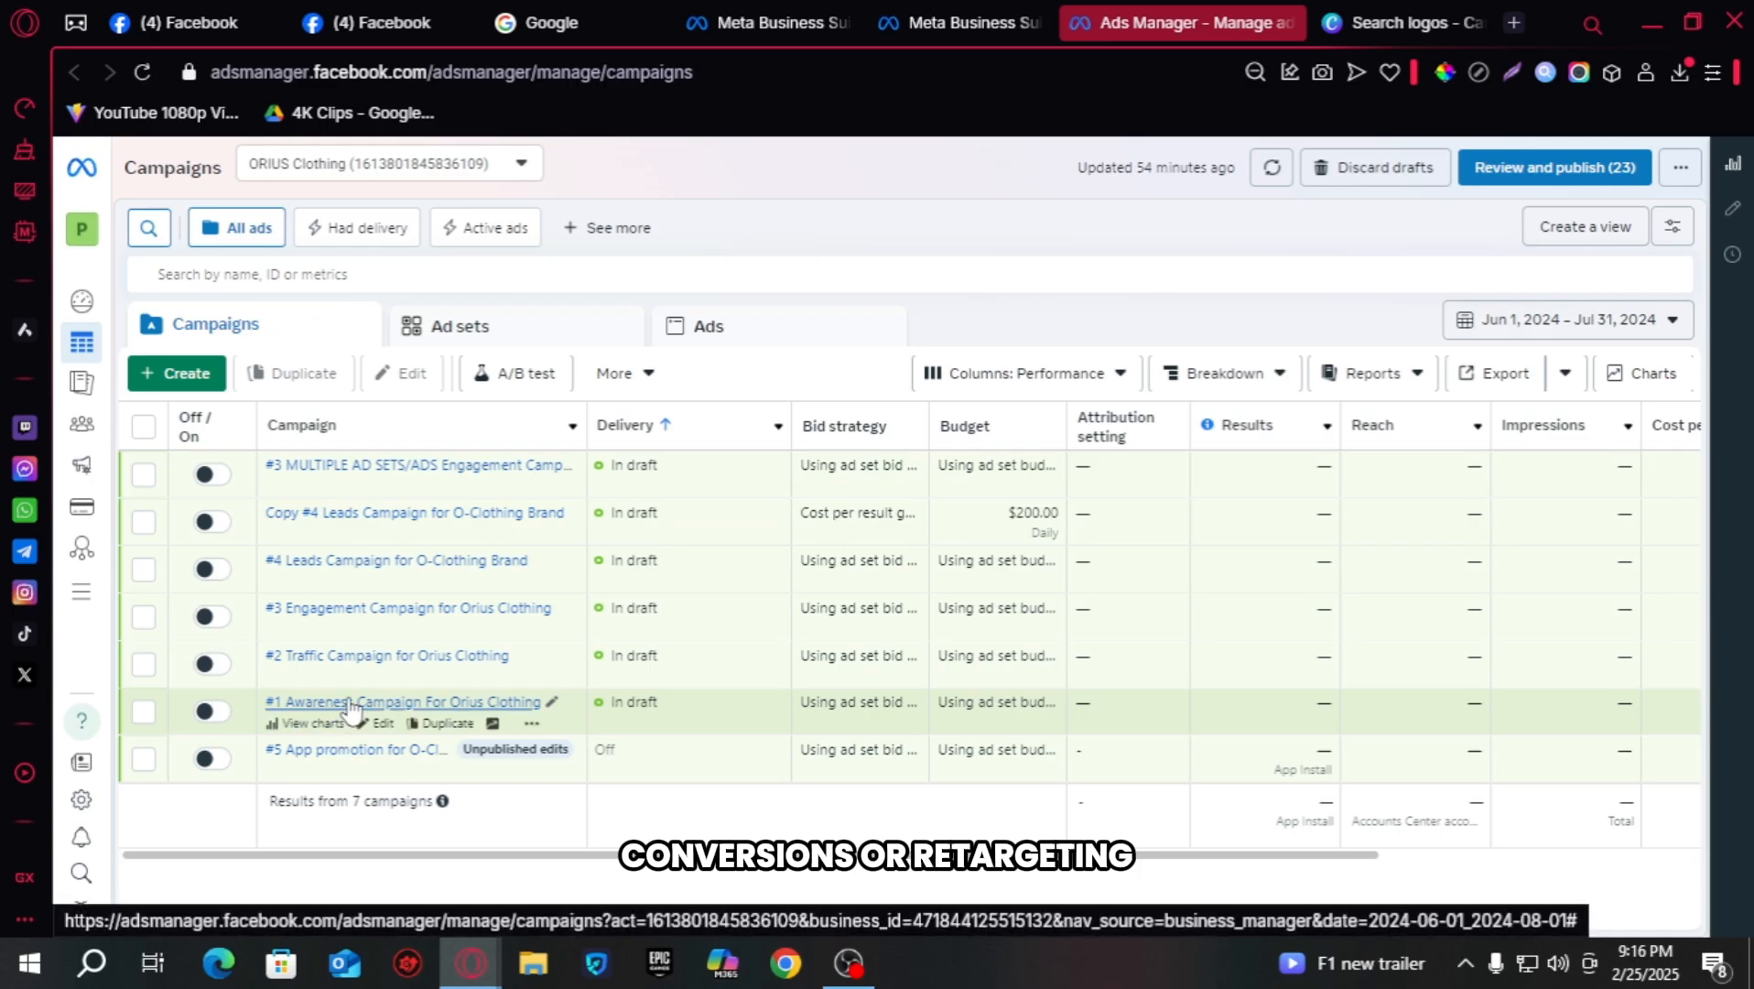
left_click(352, 703)
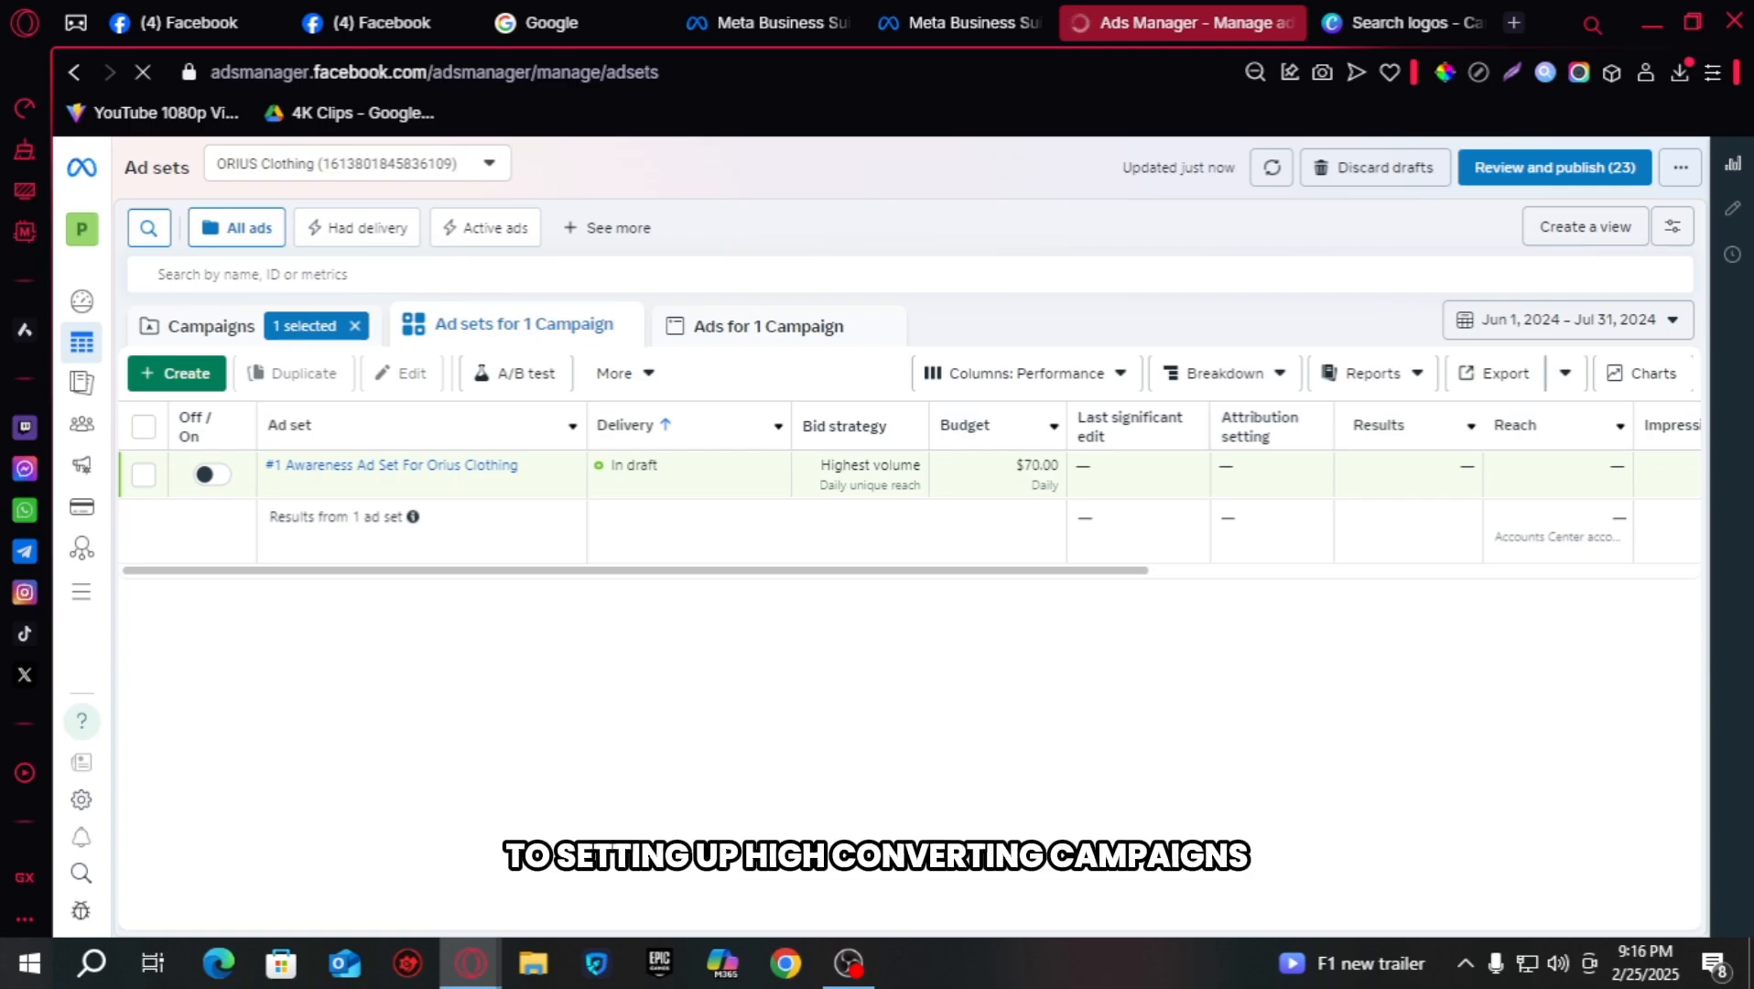
left_click(354, 326)
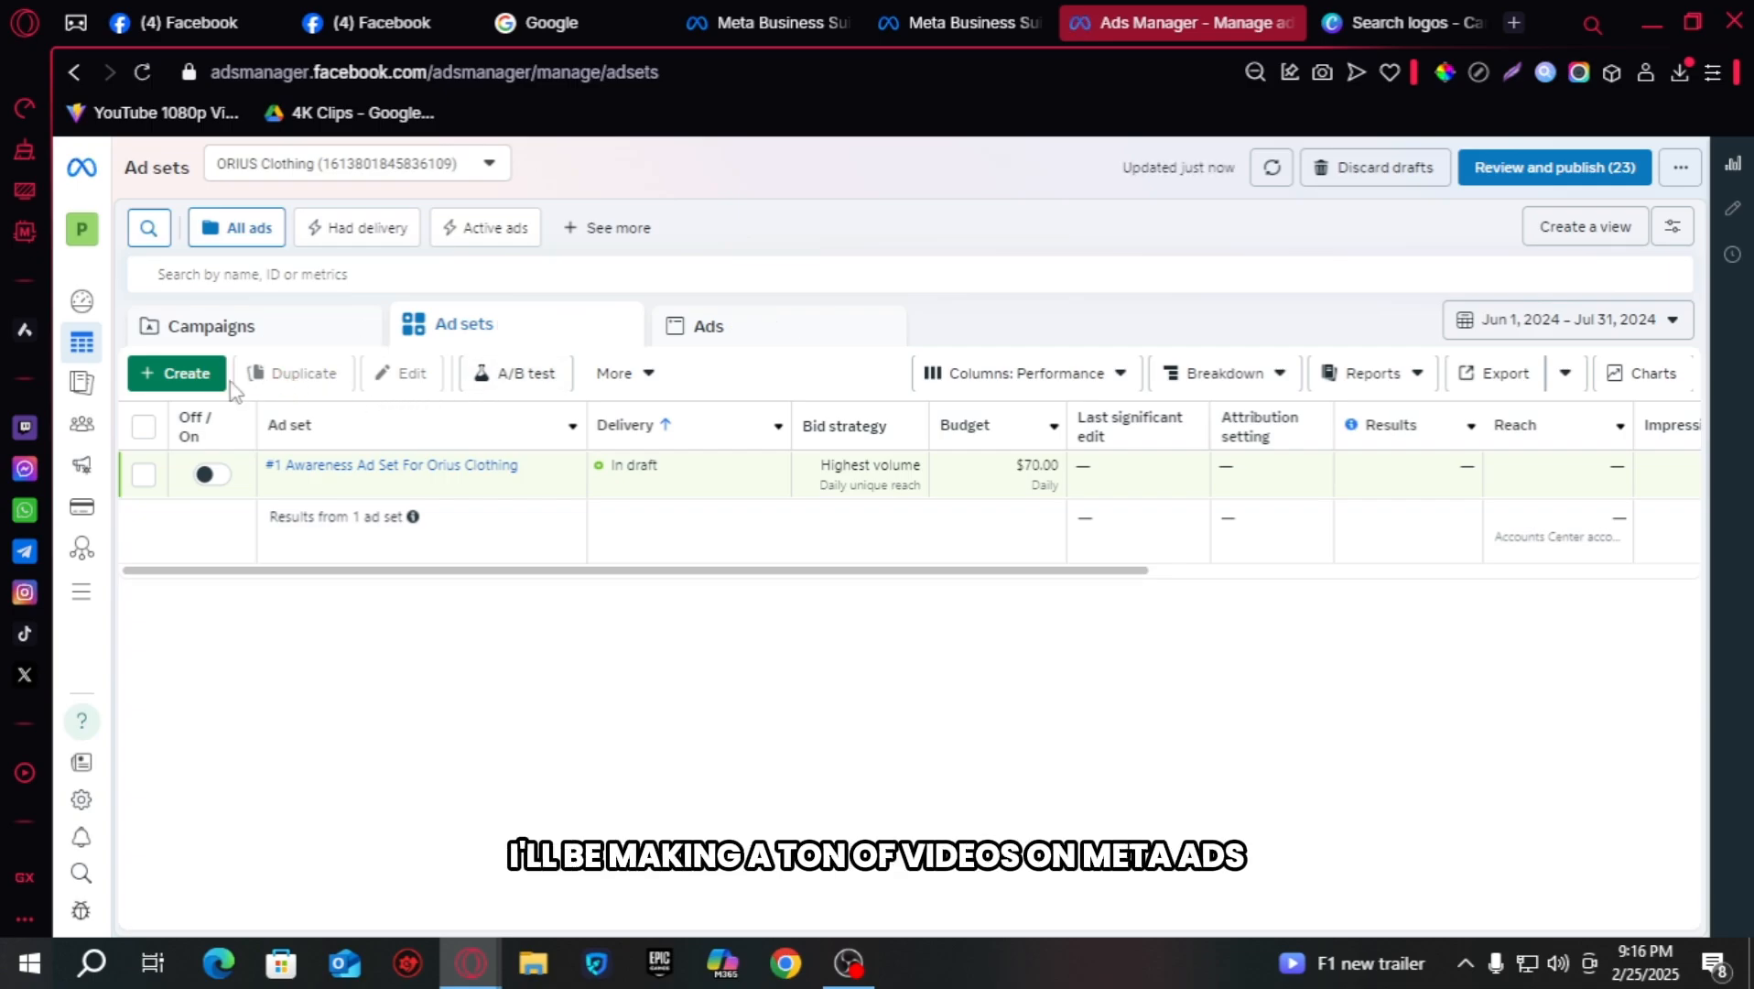
left_click(235, 338)
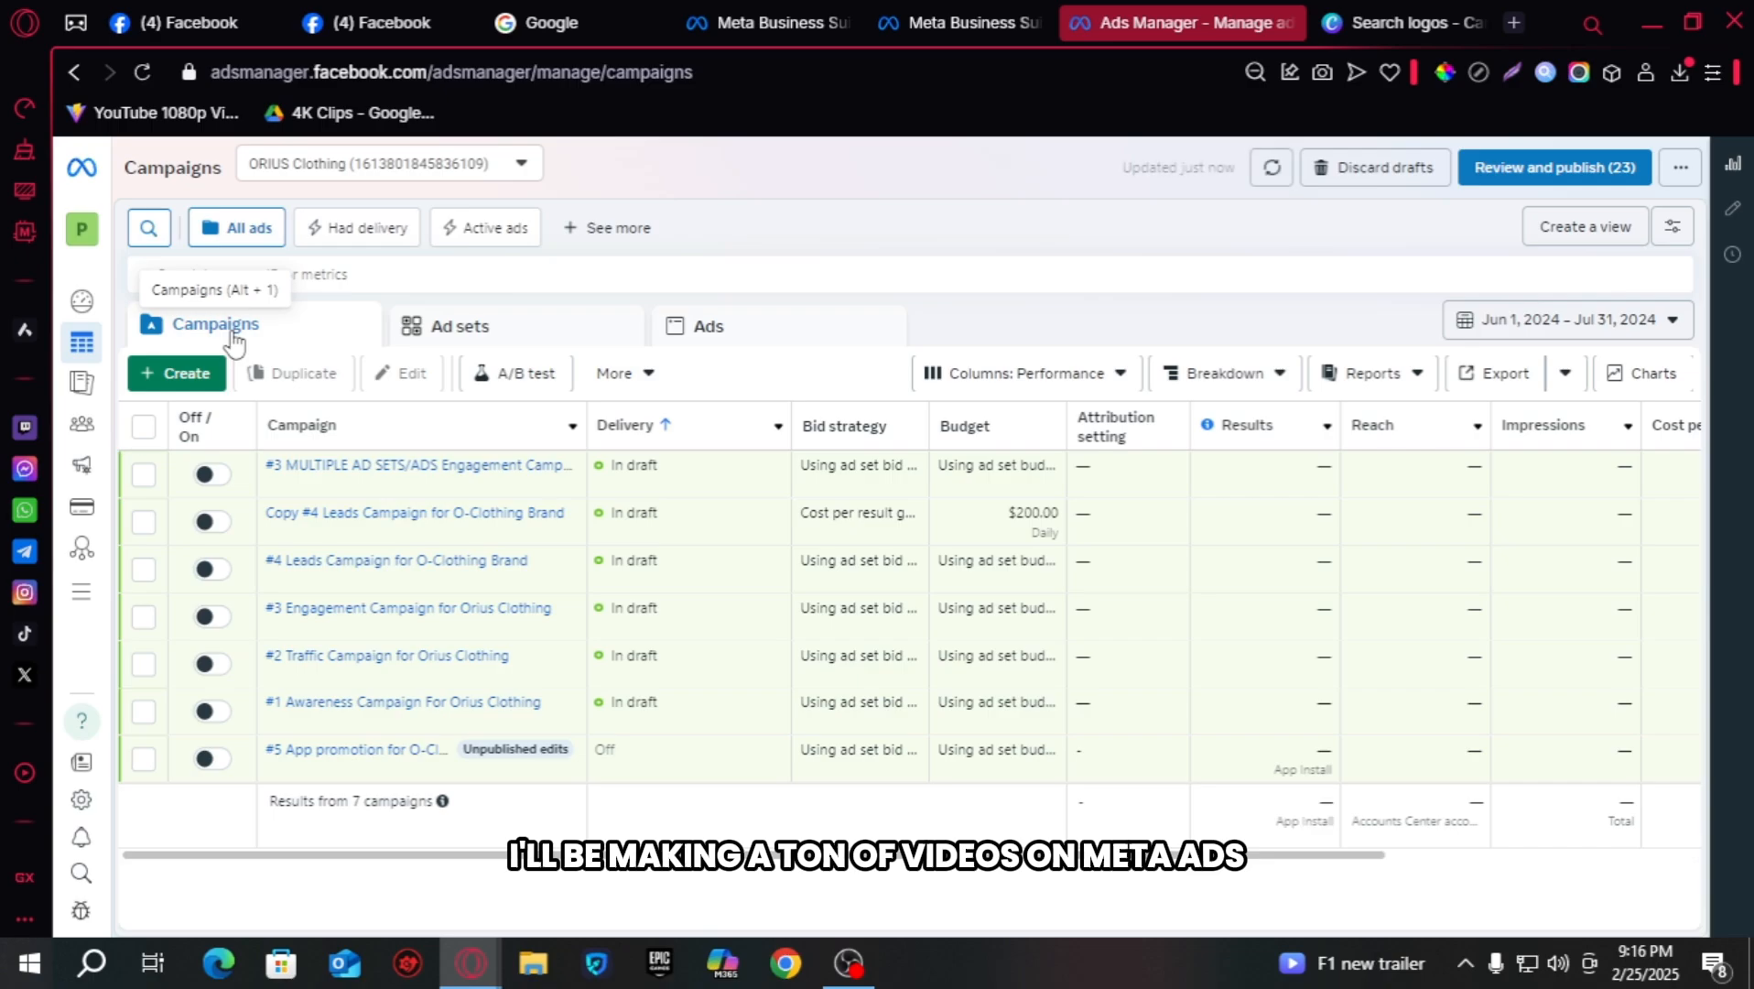